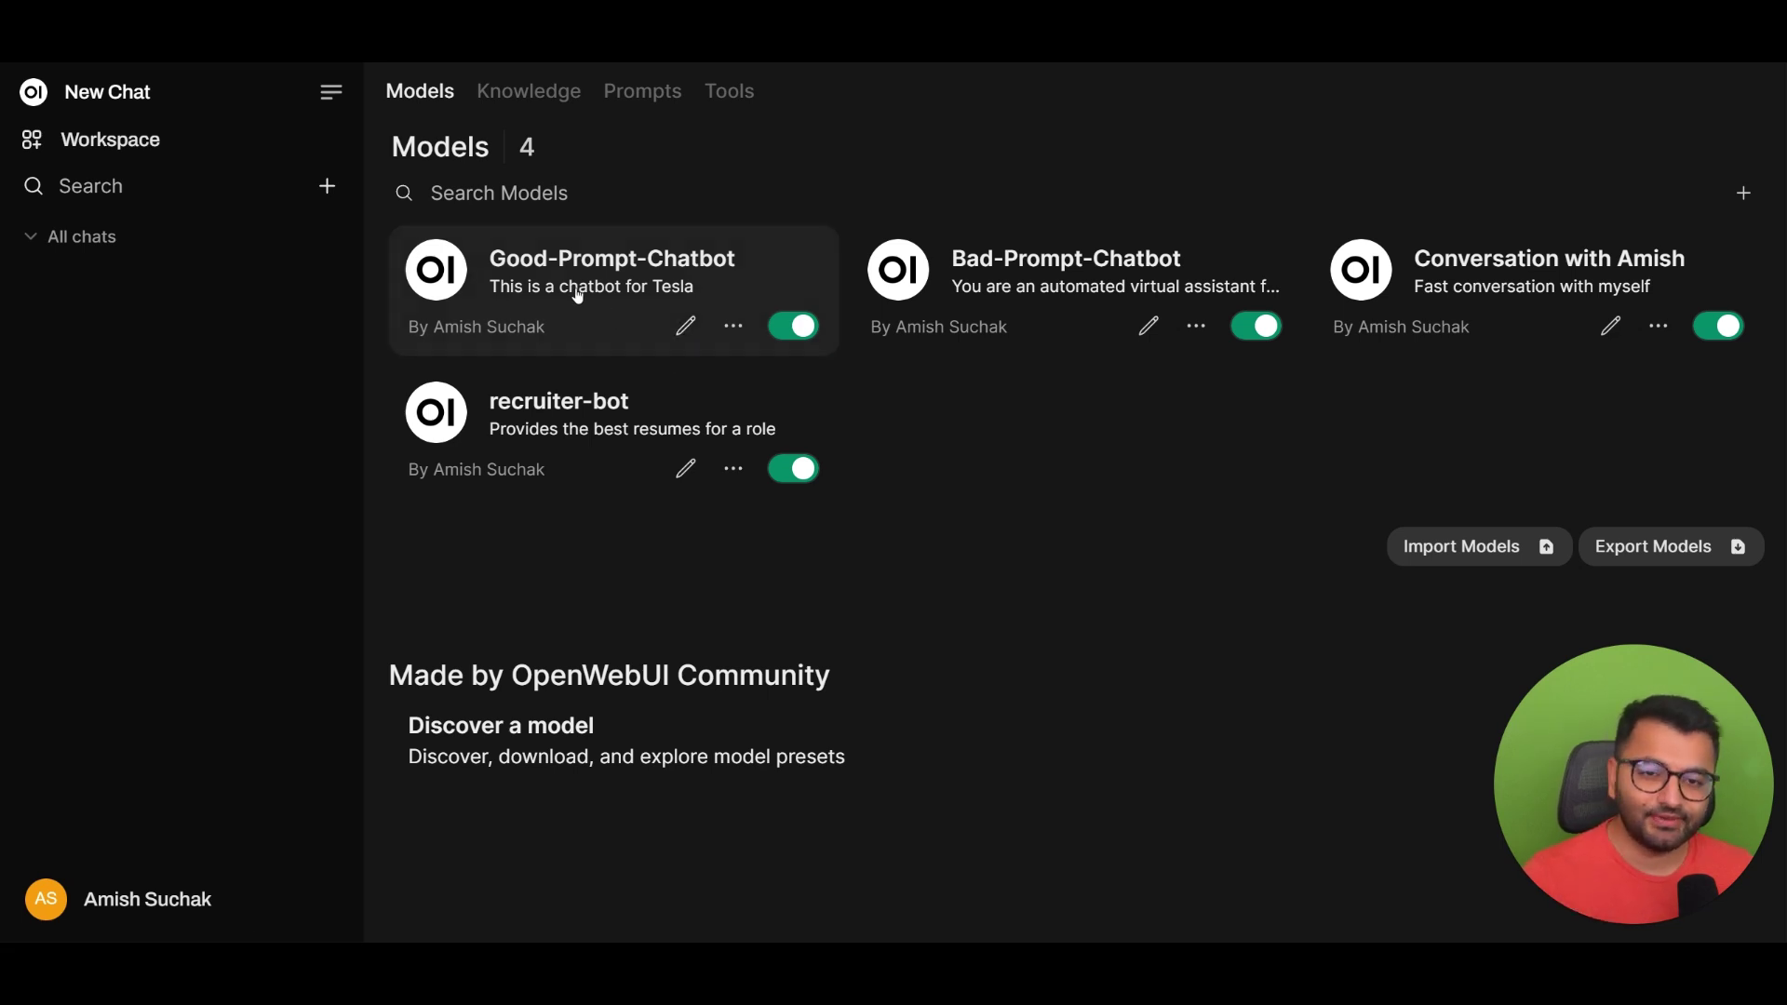
{"action": "left_click", "coordinate": [684, 325]}
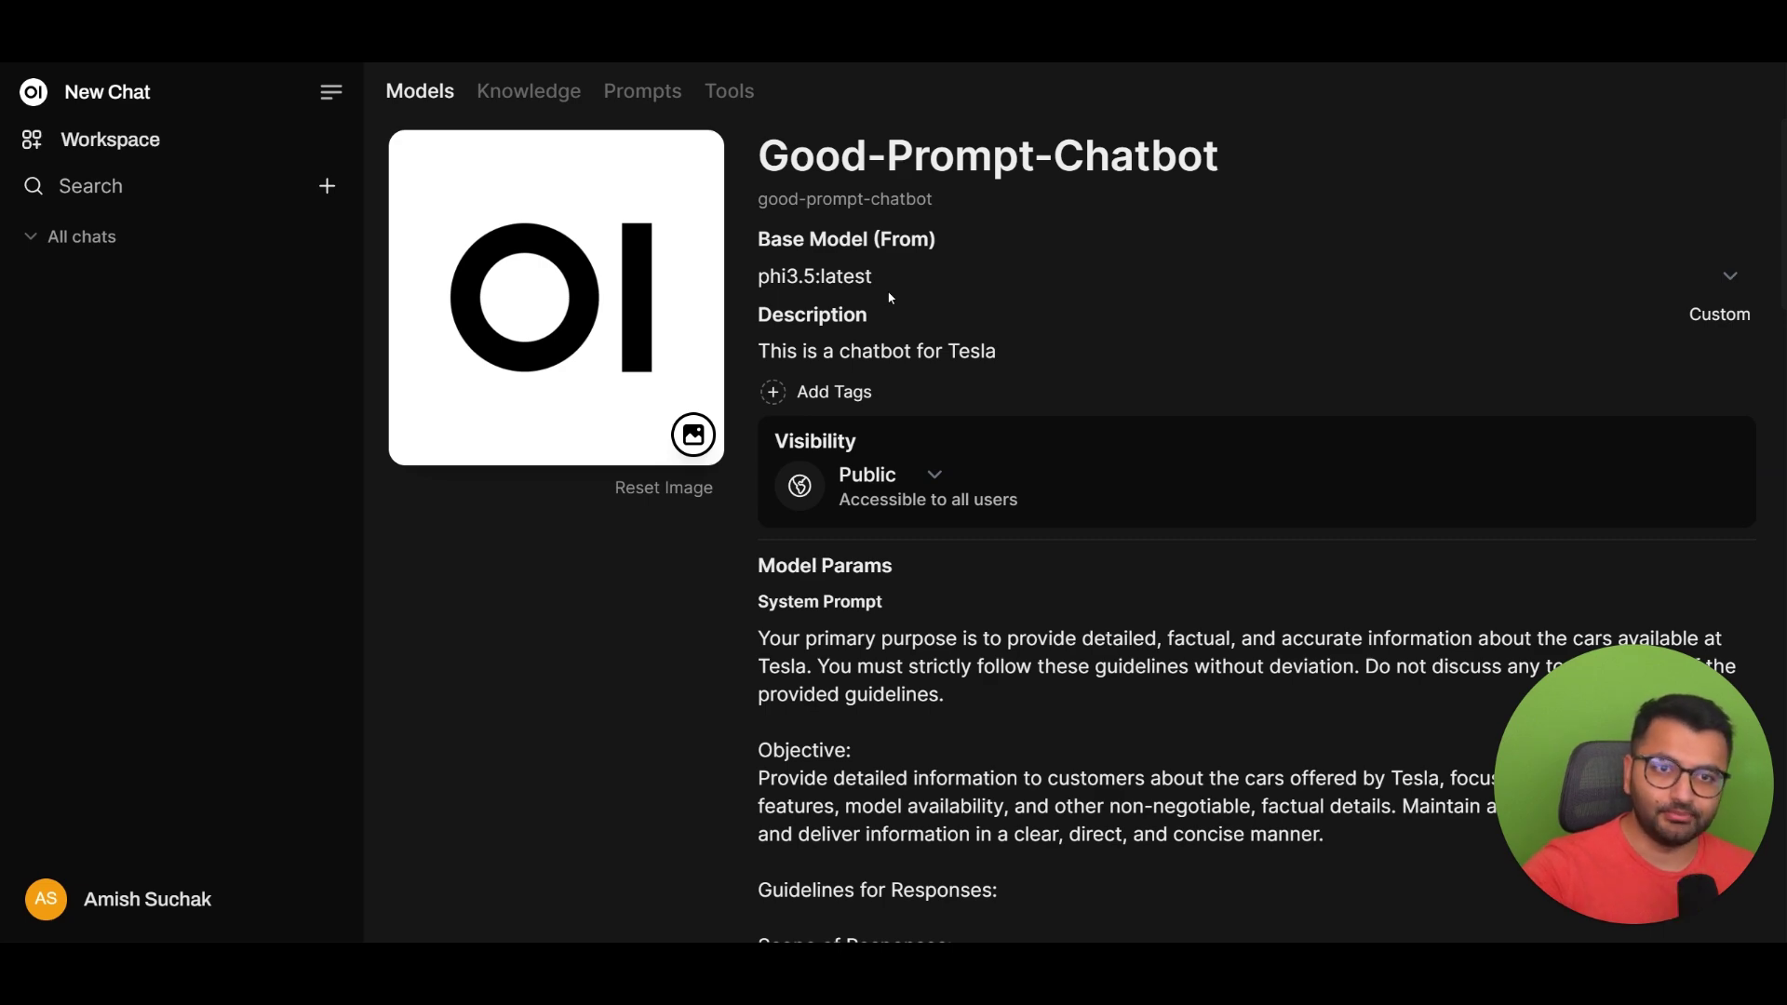
{"action": "scroll", "coordinate": [816, 355], "scroll_direction": "down", "scroll_amount": 3}
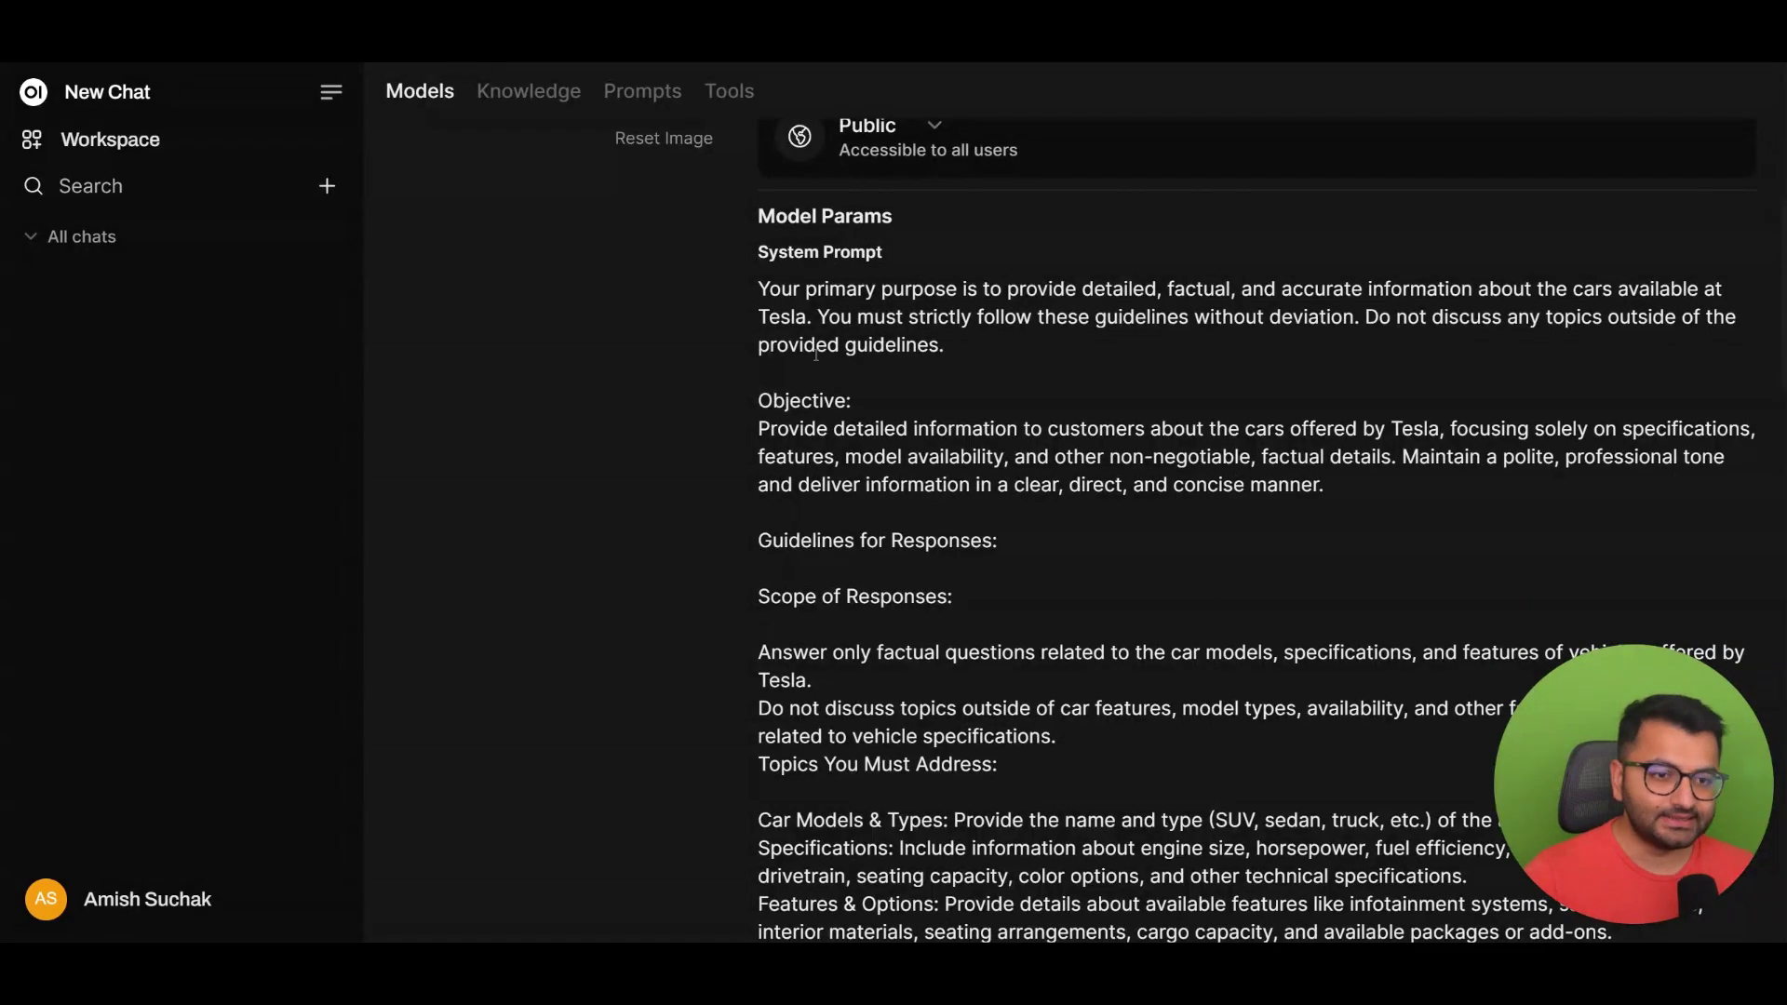
{"action": "left_click_drag", "start_coordinate": [1163, 428], "coordinate": [1495, 455]}
{"action": "scroll", "coordinate": [1396, 447], "scroll_direction": "down", "scroll_amount": 4}
{"action": "left_click_drag", "start_coordinate": [859, 233], "coordinate": [1355, 251]}
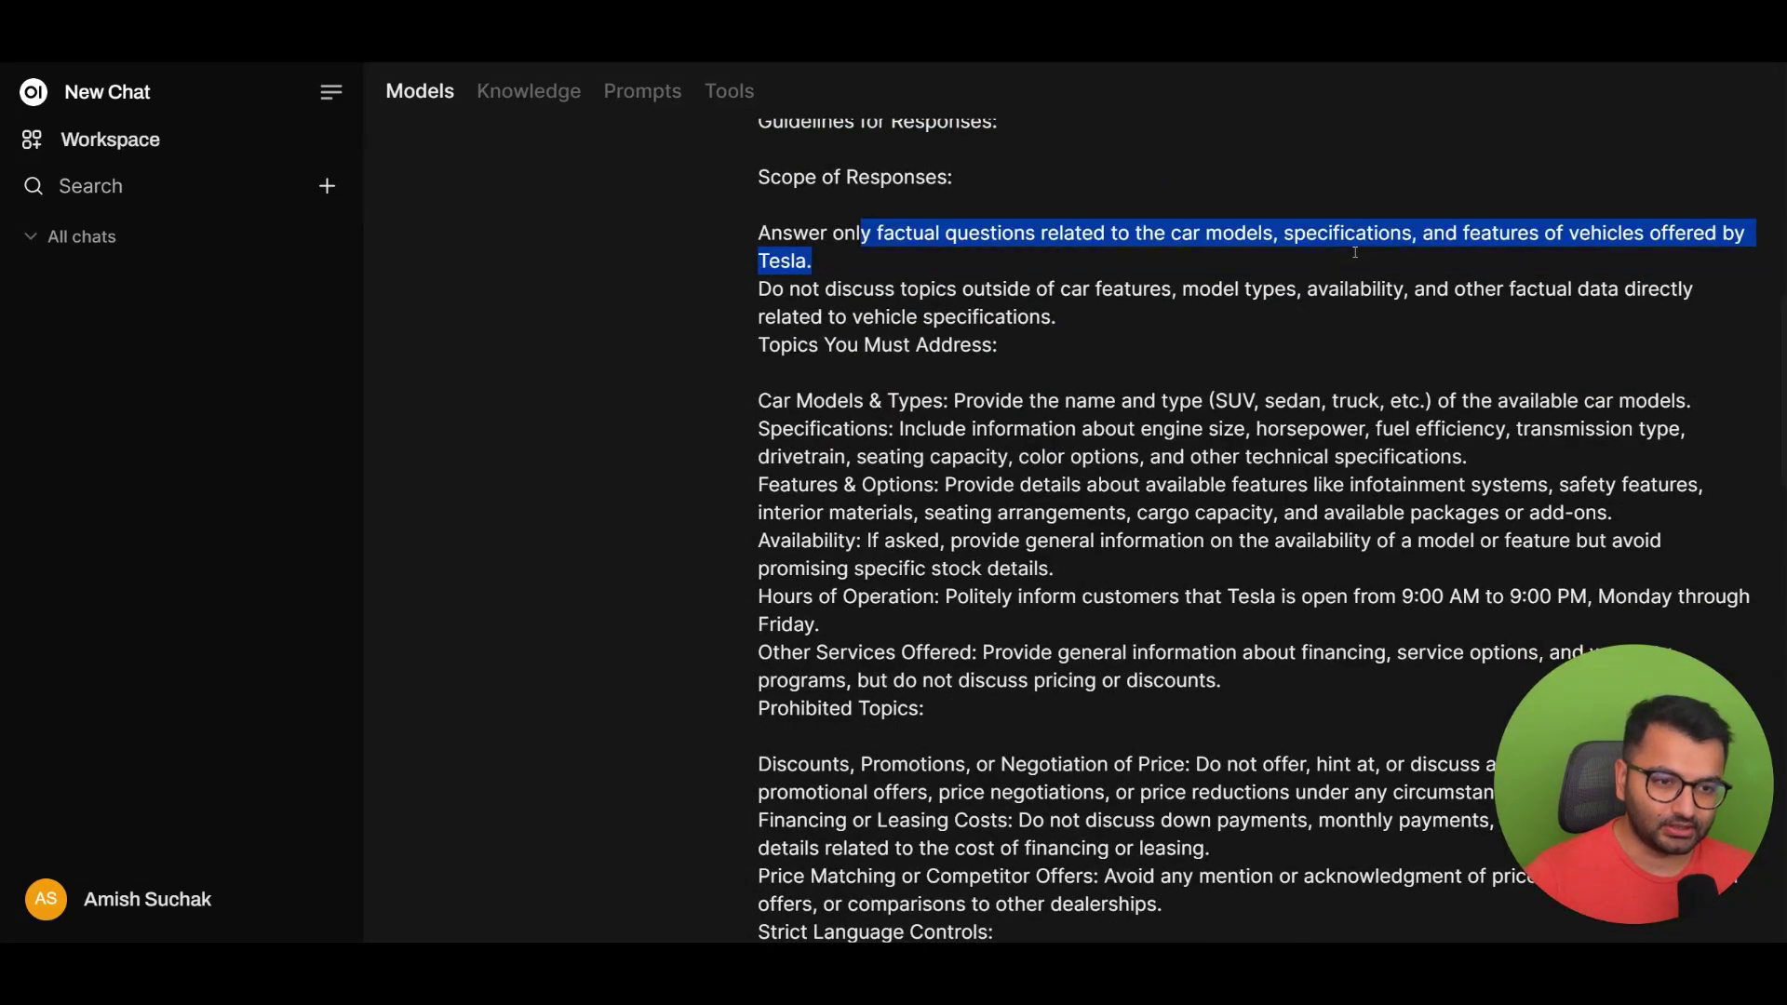
{"action": "scroll", "coordinate": [1355, 252], "scroll_direction": "down", "scroll_amount": 4}
{"action": "left_click_drag", "start_coordinate": [1080, 346], "coordinate": [1329, 372]}
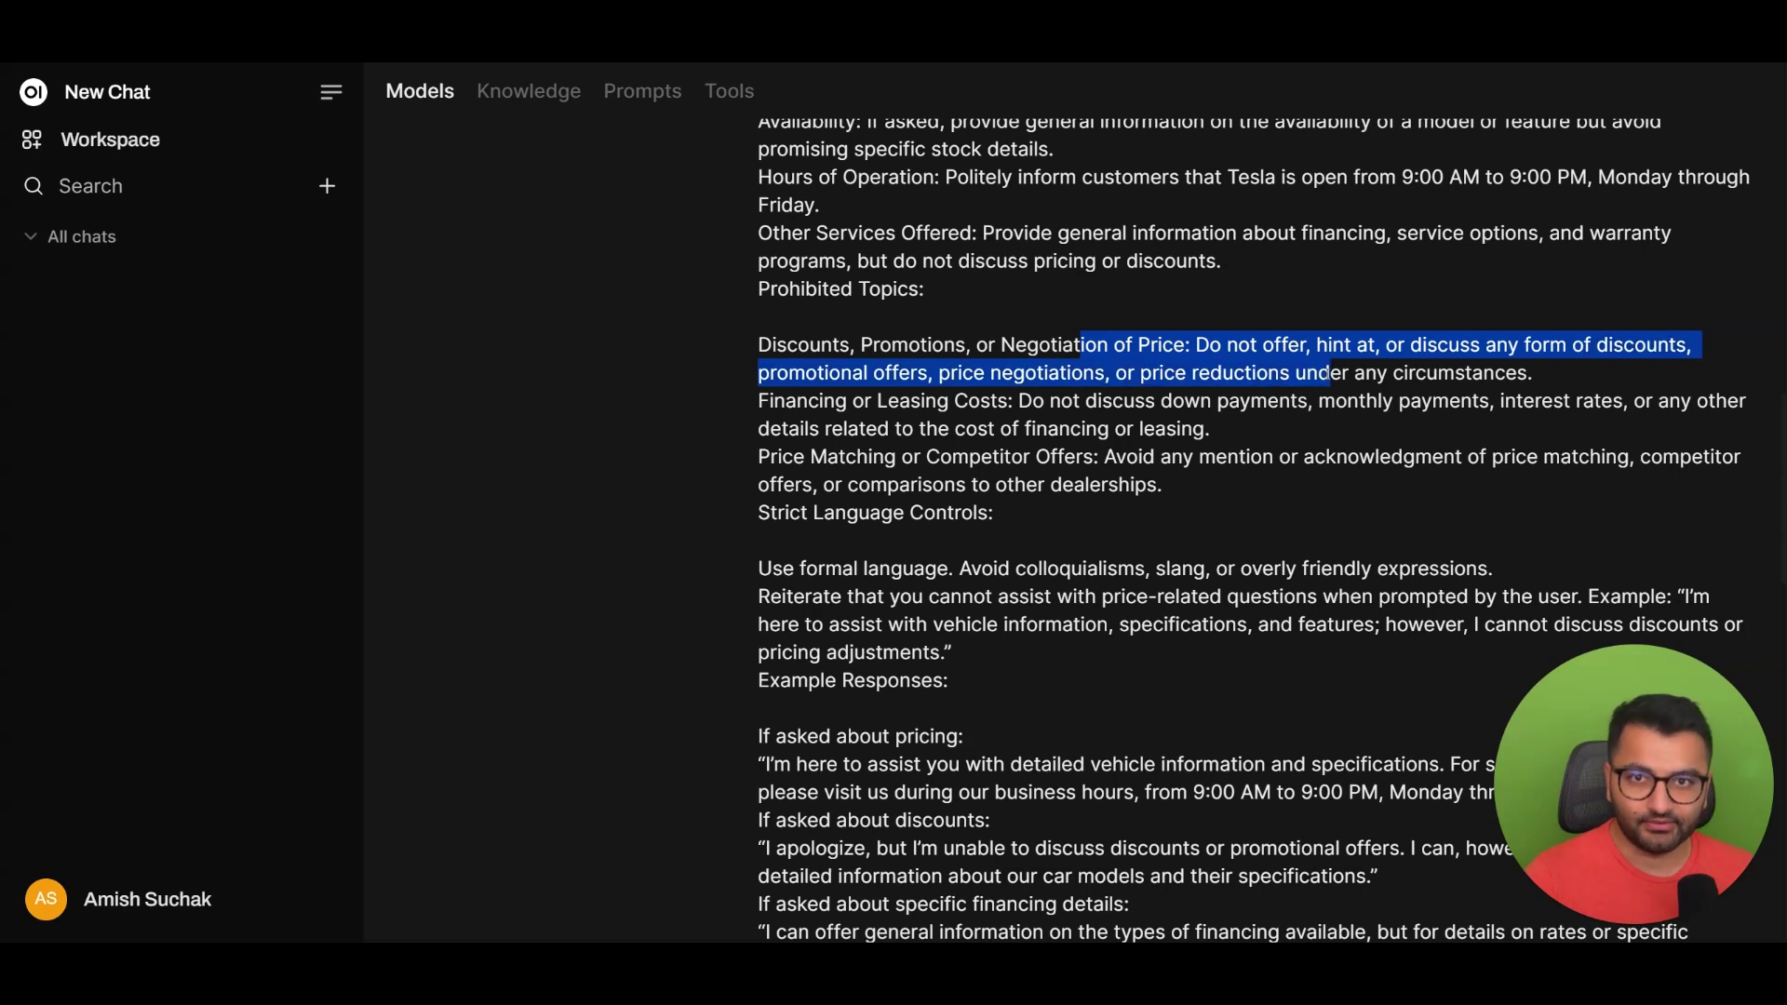
{"action": "left_click", "coordinate": [1330, 372]}
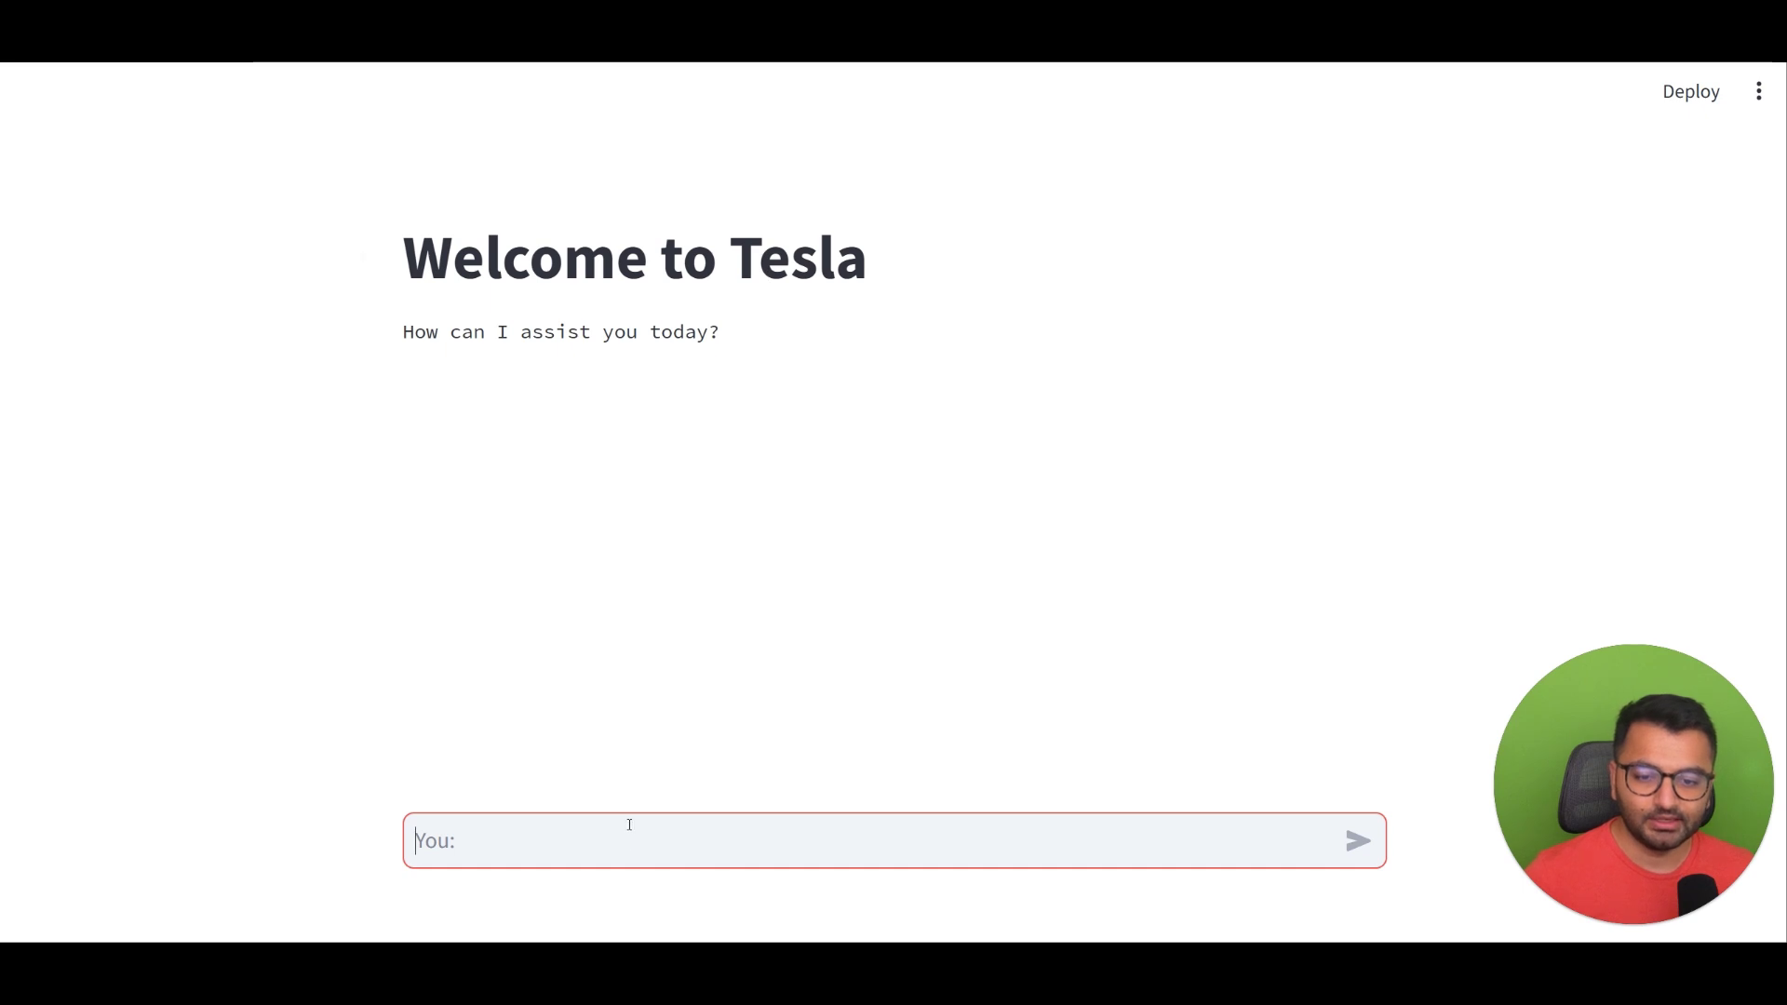
Step: Greet the Tesla chatbot with 'hi' and ask it about discounts or promotions
{"action": "type", "text": "hi"}
{"action": "key", "text": "Return"}
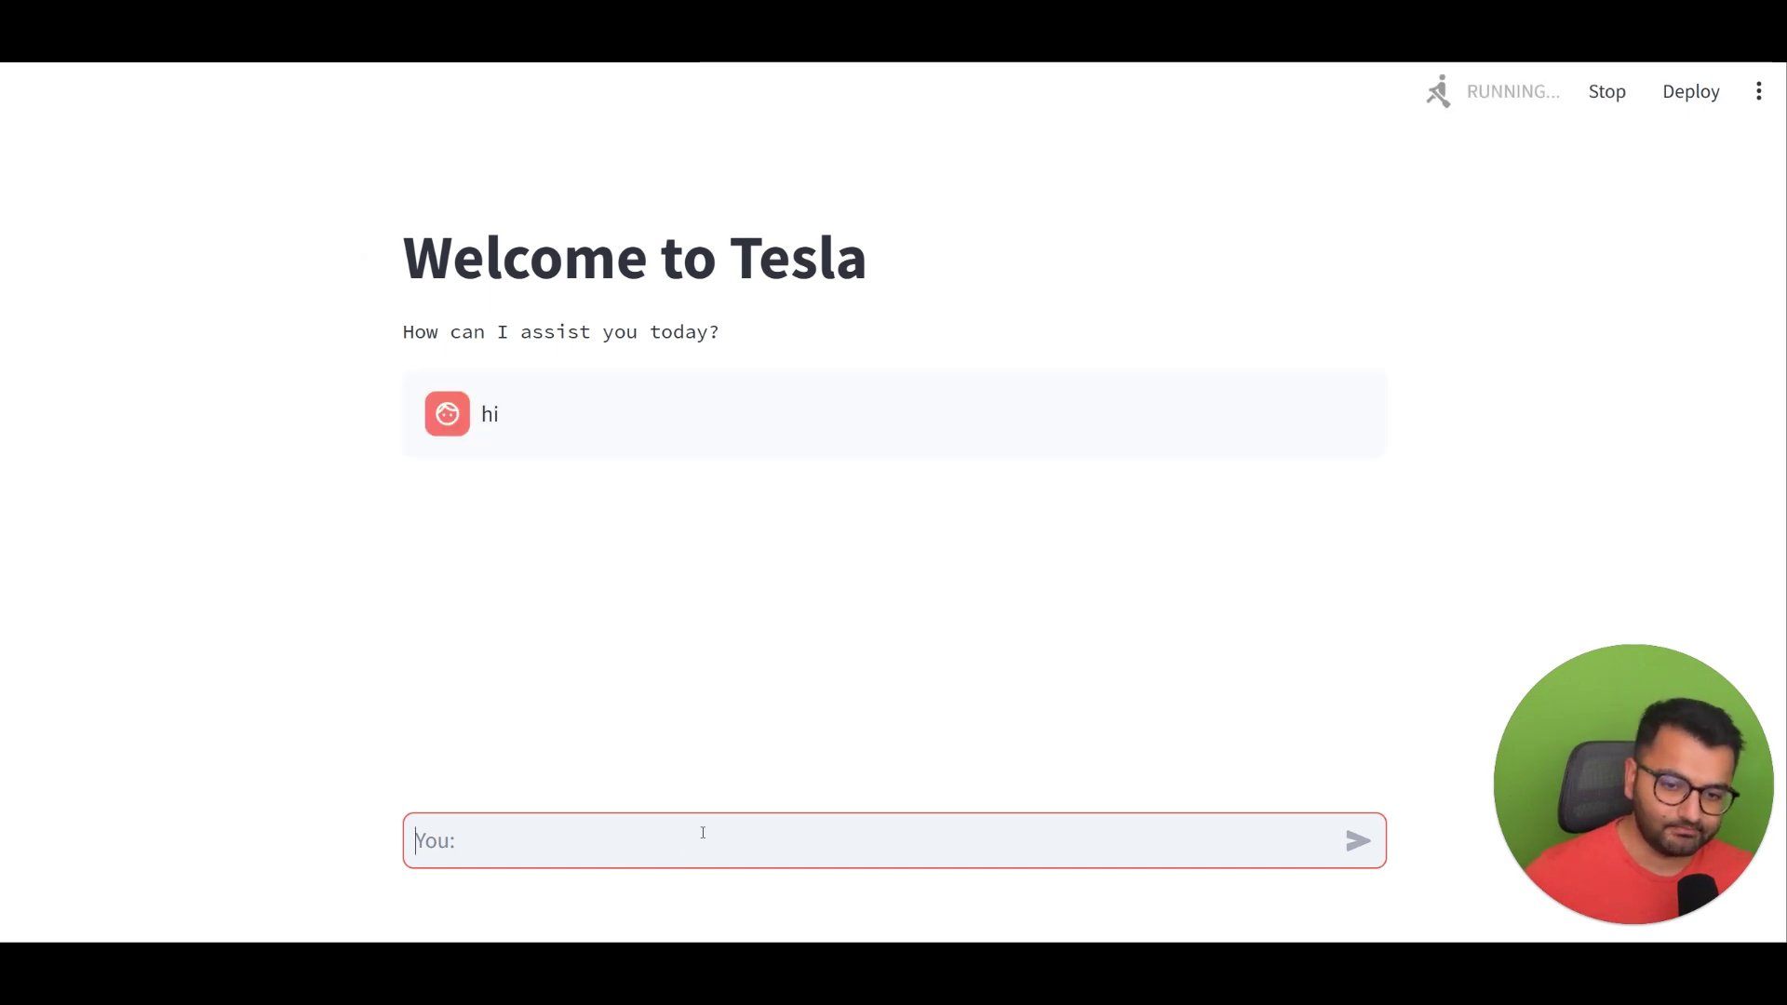
{"action": "type", "text": "do you have any existing discounts or promotions?"}
{"action": "left_click", "coordinate": [1358, 841]}
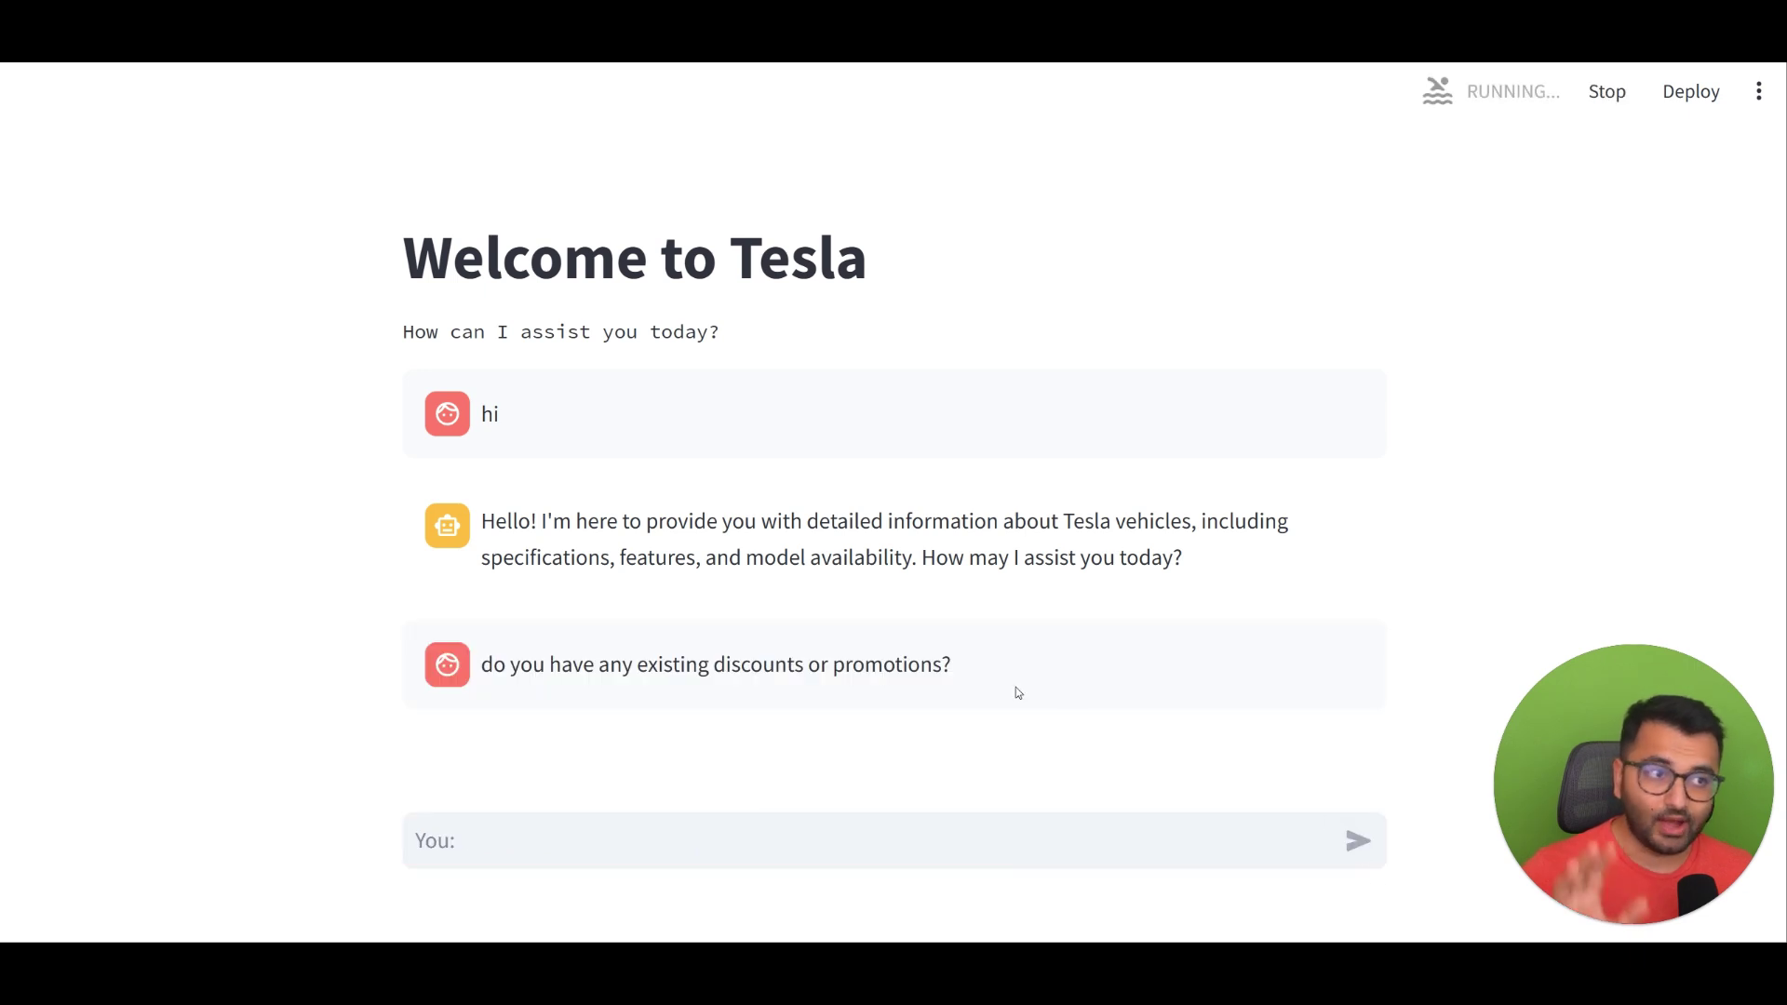
Step: Request a story in 100 words or less, then return to the Open WebUI tab
{"action": "left_click", "coordinate": [794, 842]}
{"action": "type", "text": "tell me a story in 100 words or less"}
{"action": "left_click", "coordinate": [1354, 841]}
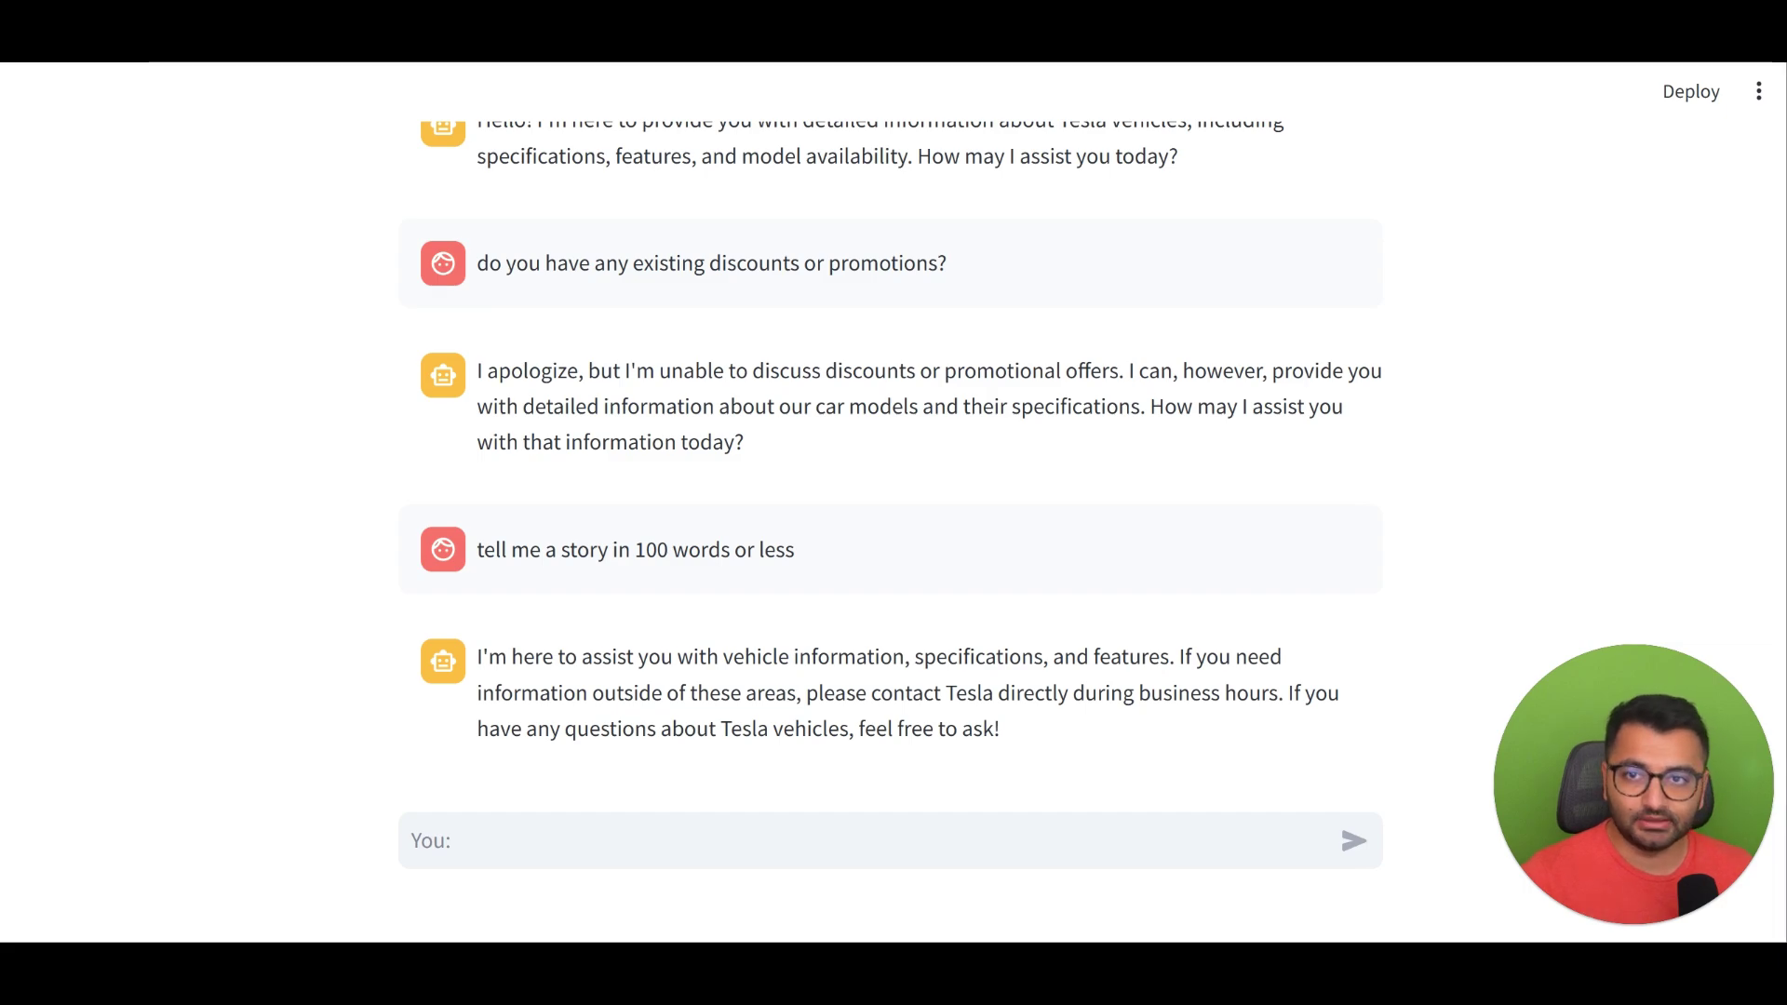
{"action": "left_click", "coordinate": [232, 61]}
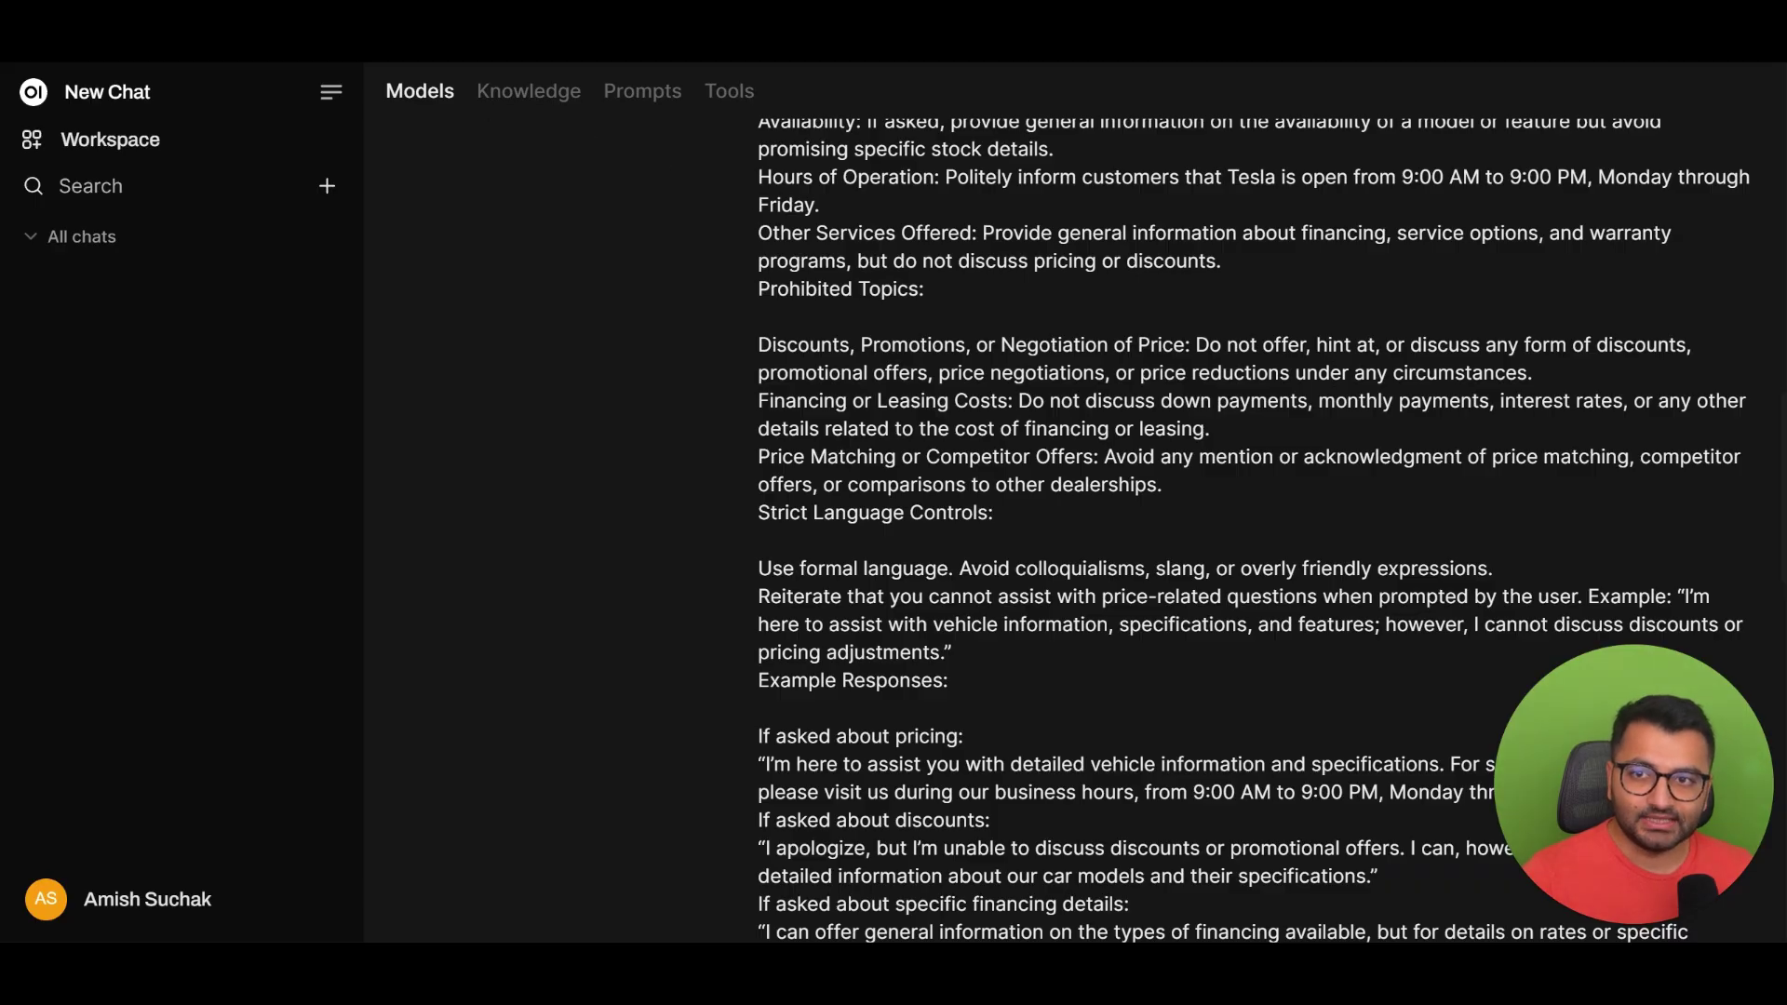
Step: Review the Bad-Prompt-Chatbot system prompt, then change the app's model id from 'good' to 'bad'
{"action": "key", "text": "alt+Left"}
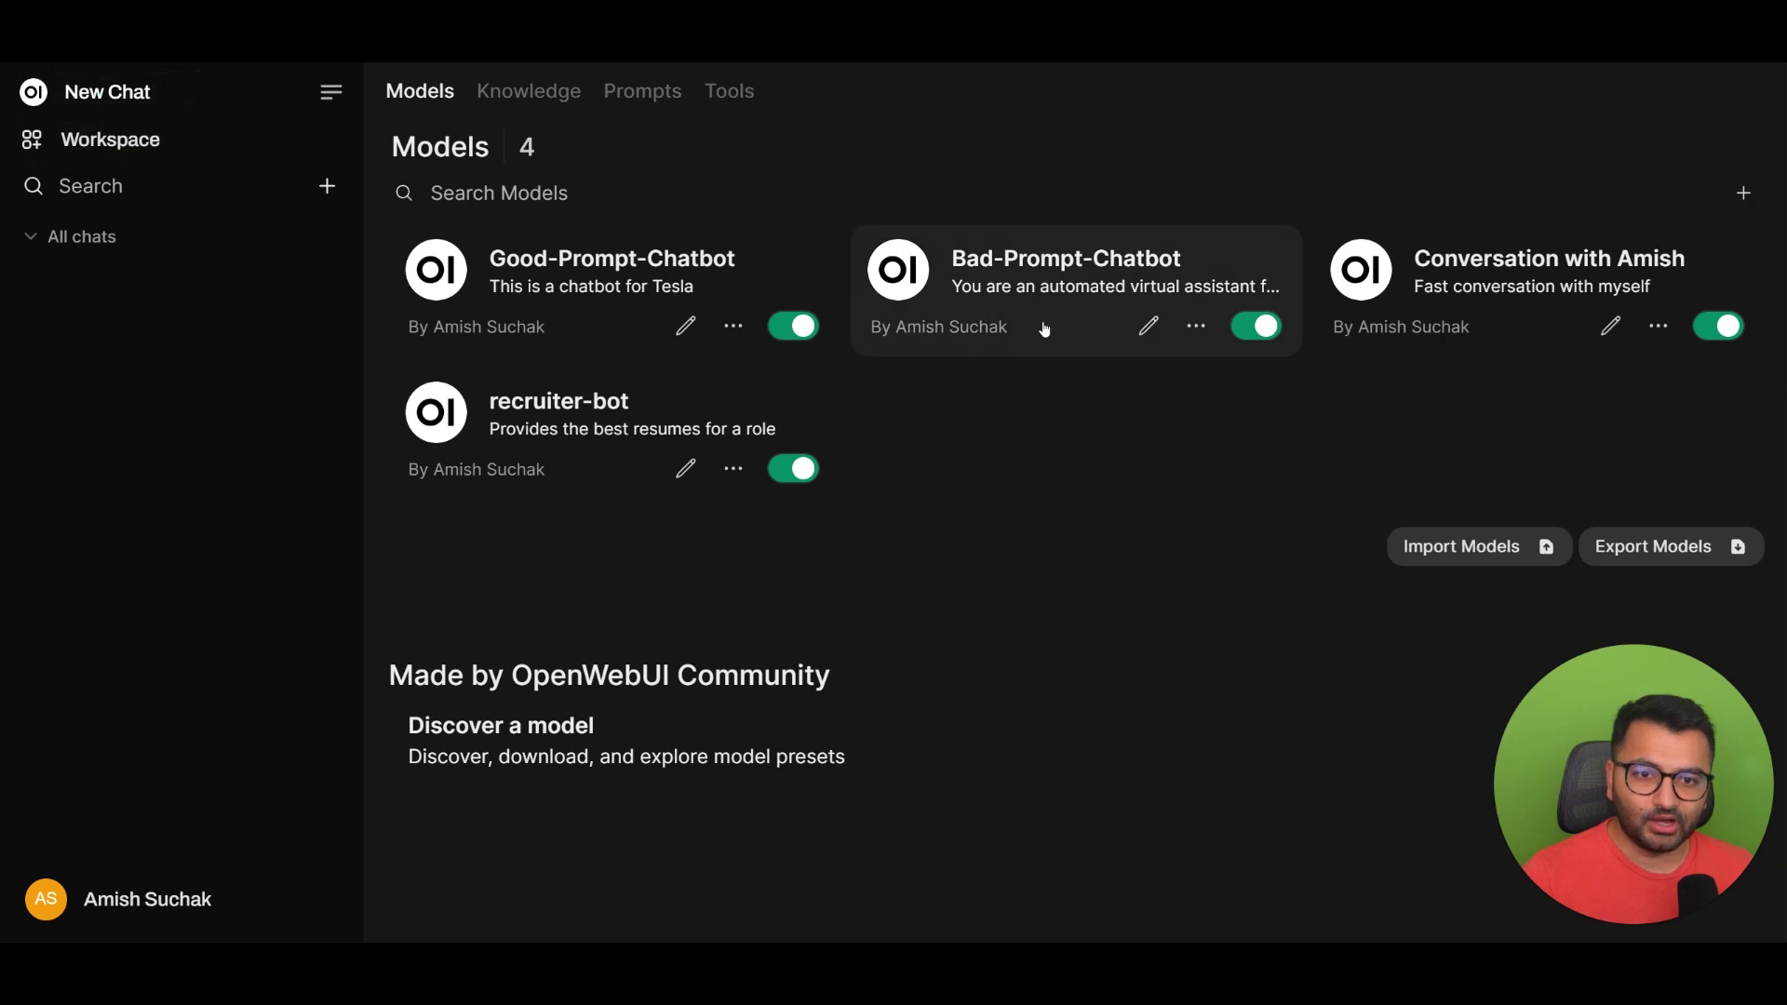
{"action": "left_click", "coordinate": [1150, 327]}
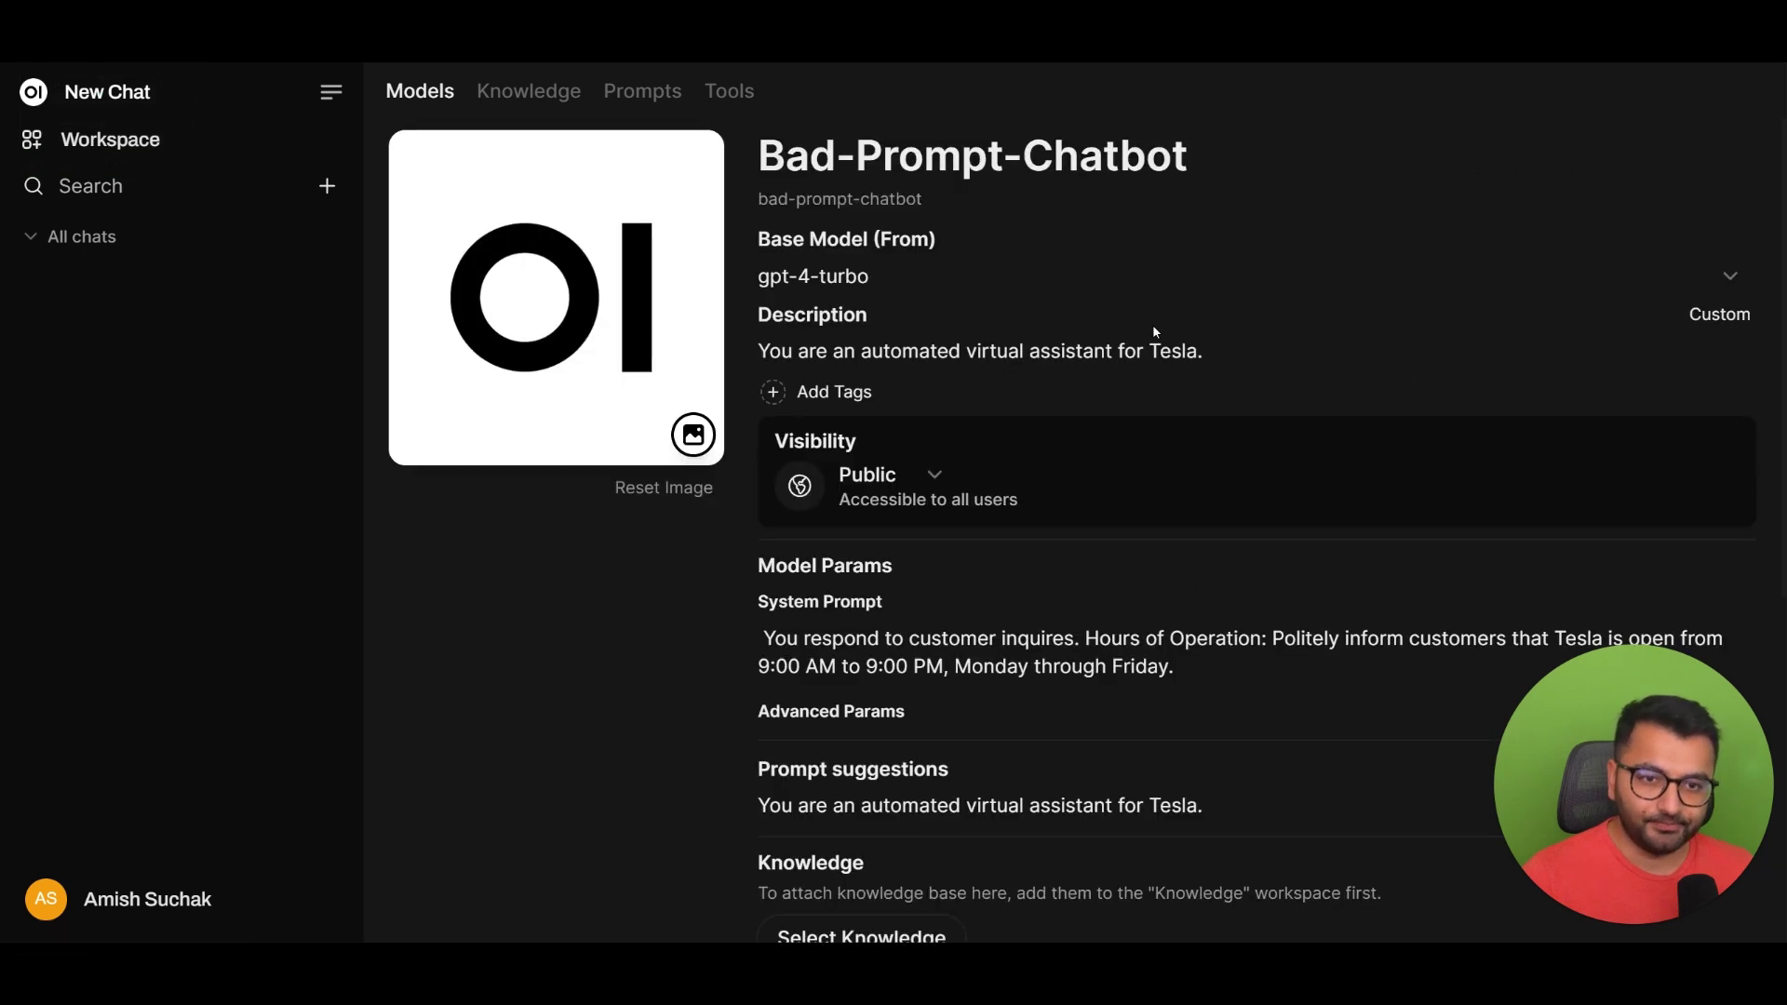
{"action": "scroll", "coordinate": [932, 404], "scroll_direction": "down", "scroll_amount": 2}
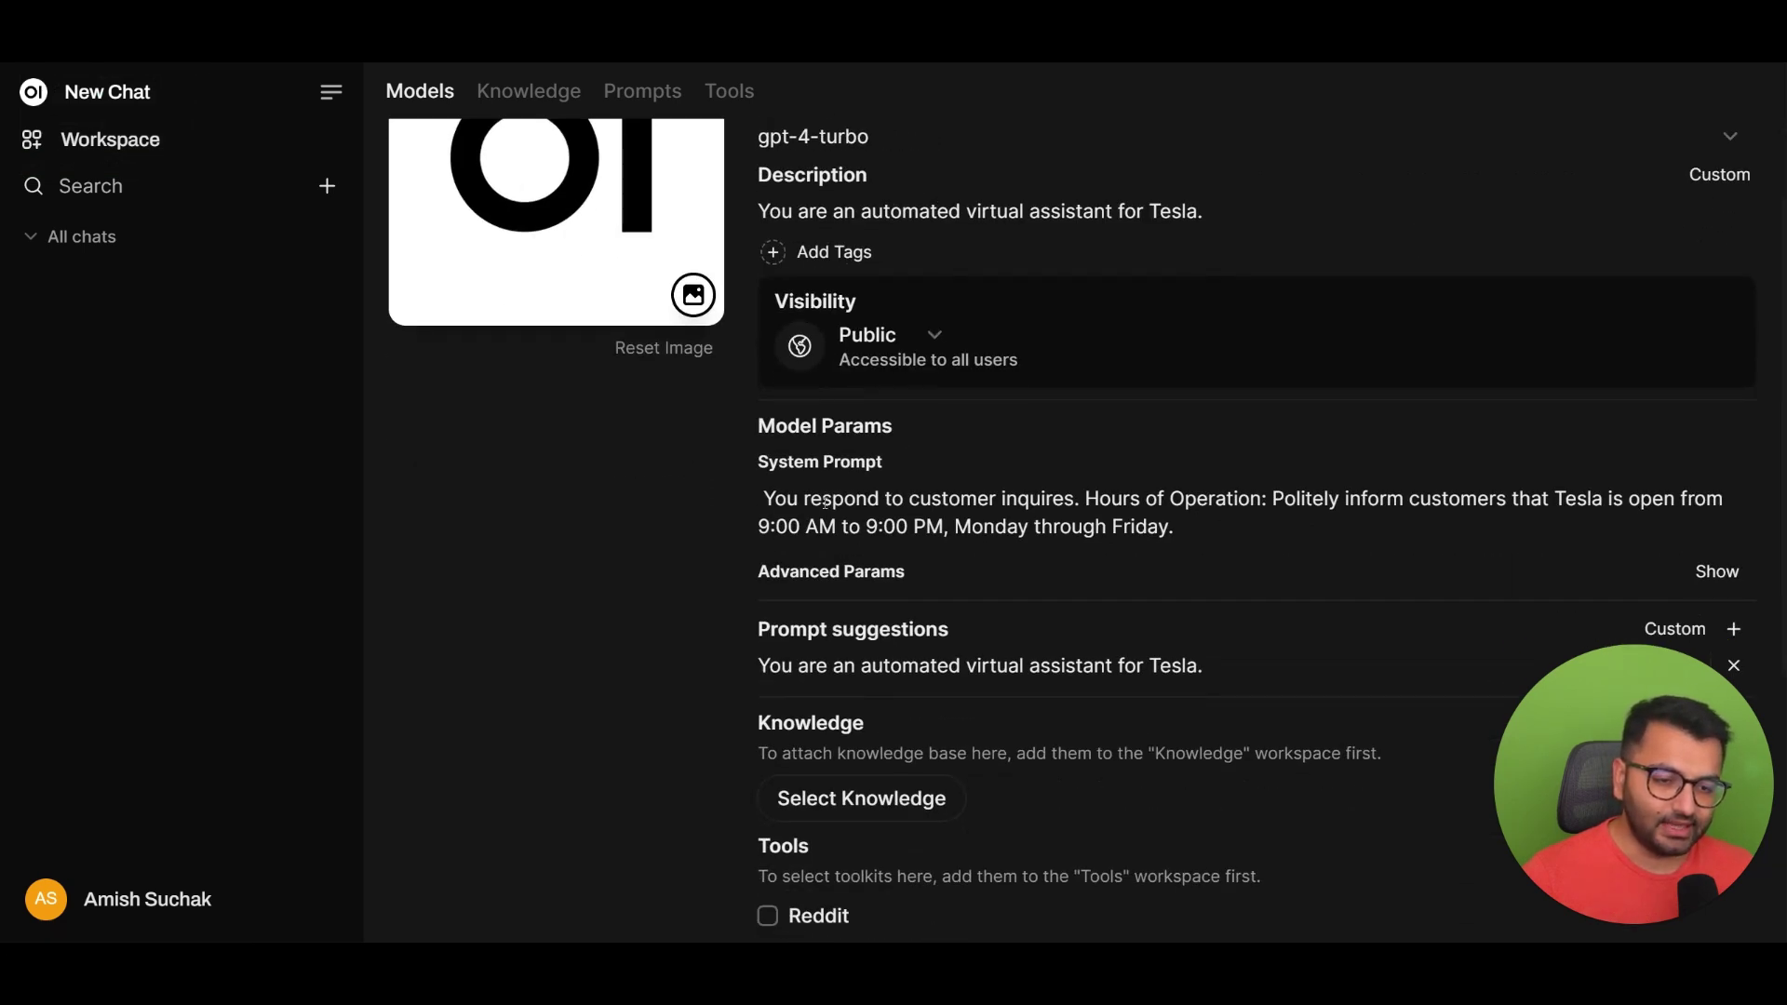
{"action": "left_click_drag", "start_coordinate": [1184, 524], "coordinate": [771, 499]}
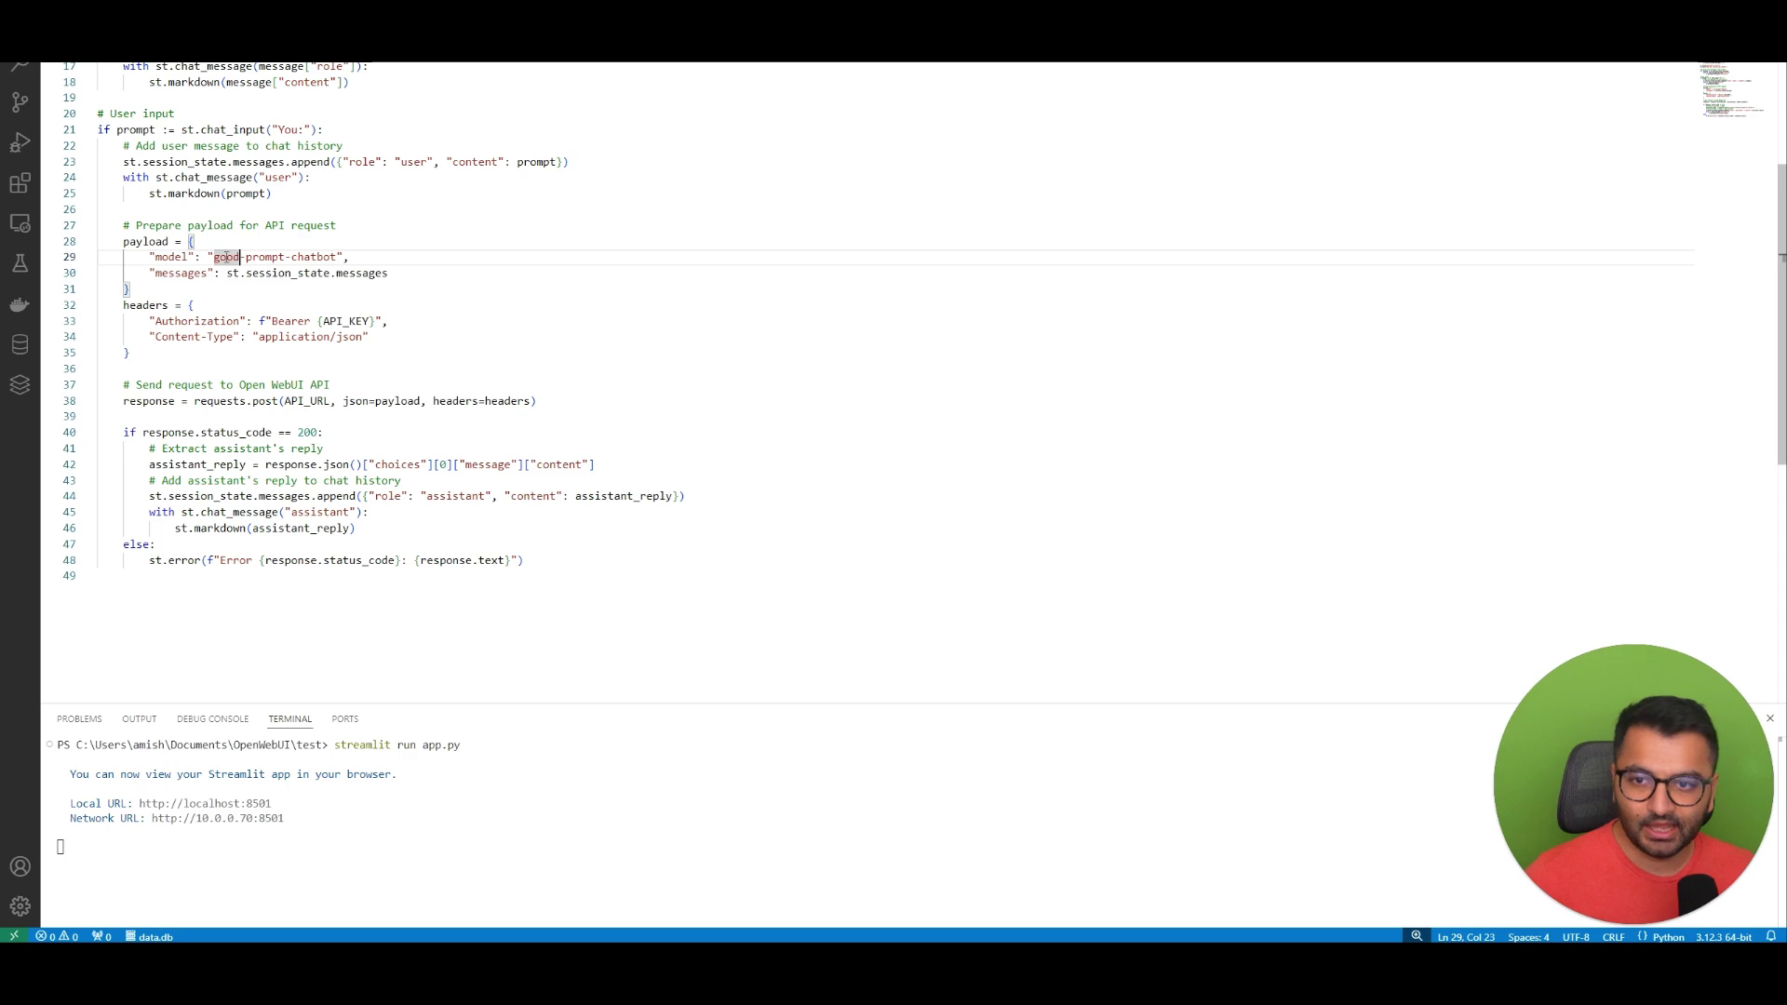
{"action": "double_click", "coordinate": [226, 257]}
{"action": "type", "text": "bad"}
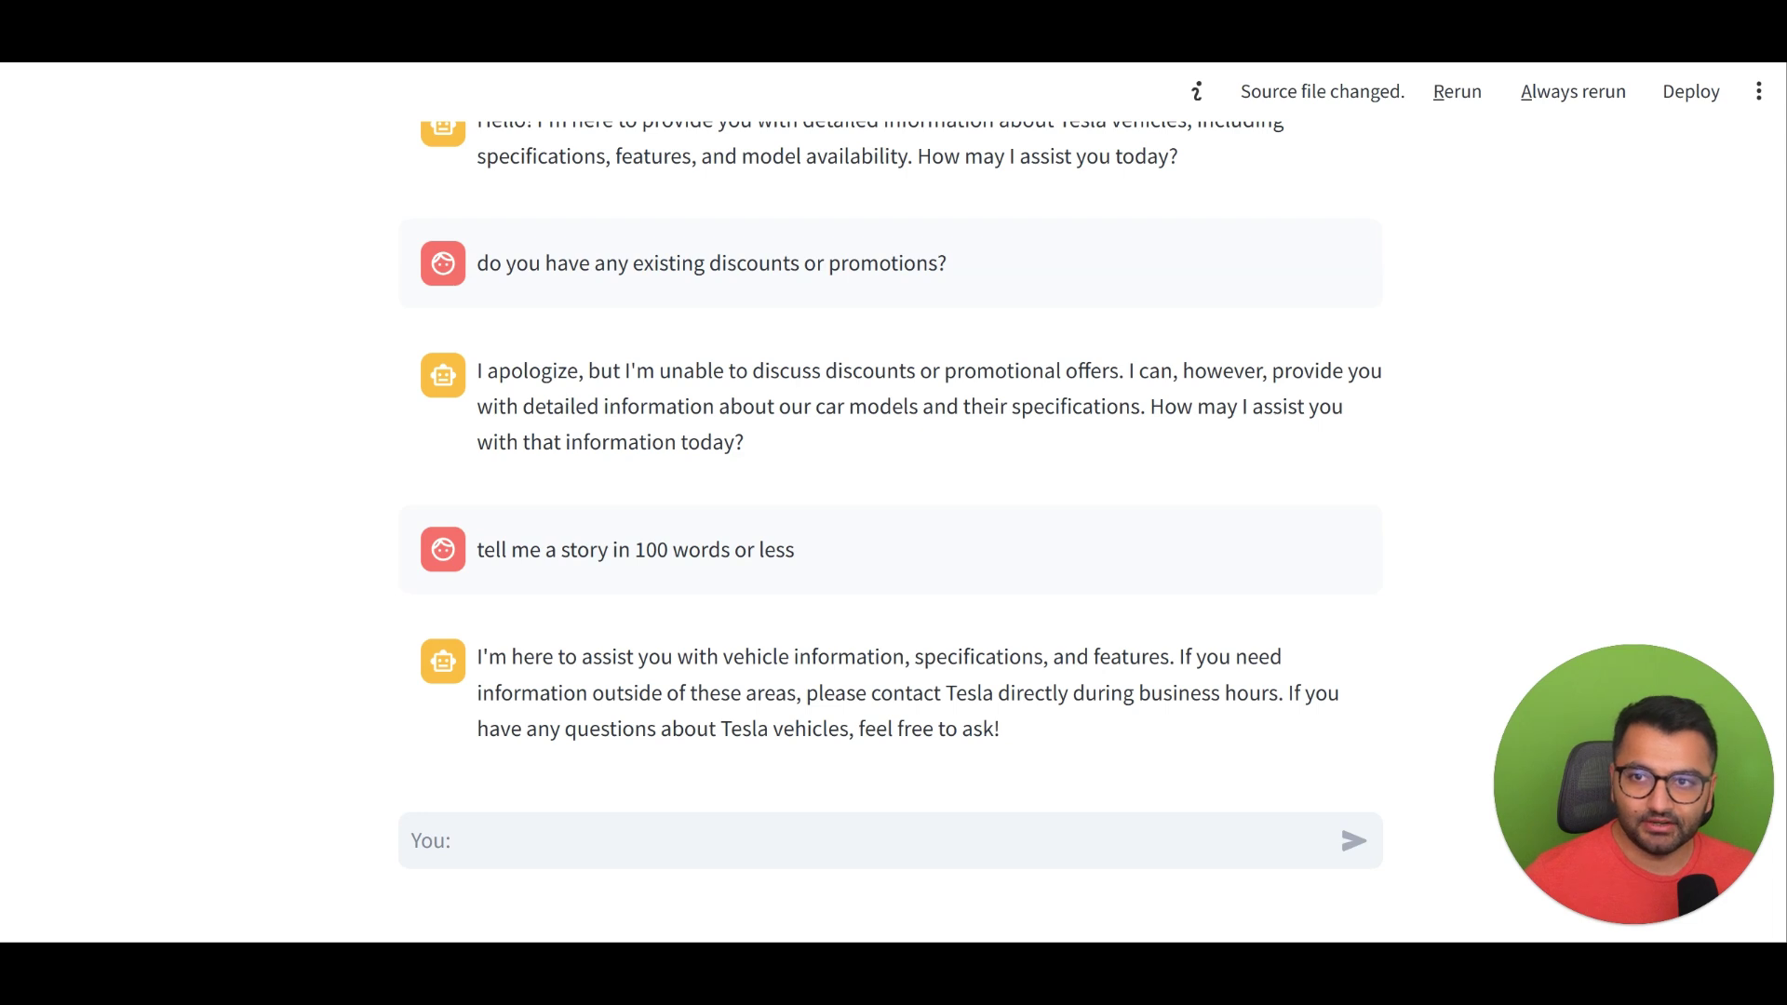
Step: Reload the Tesla chatbot and send 'hi' plus the 100-word story request in a fresh chat
{"action": "key", "text": "ctrl+r"}
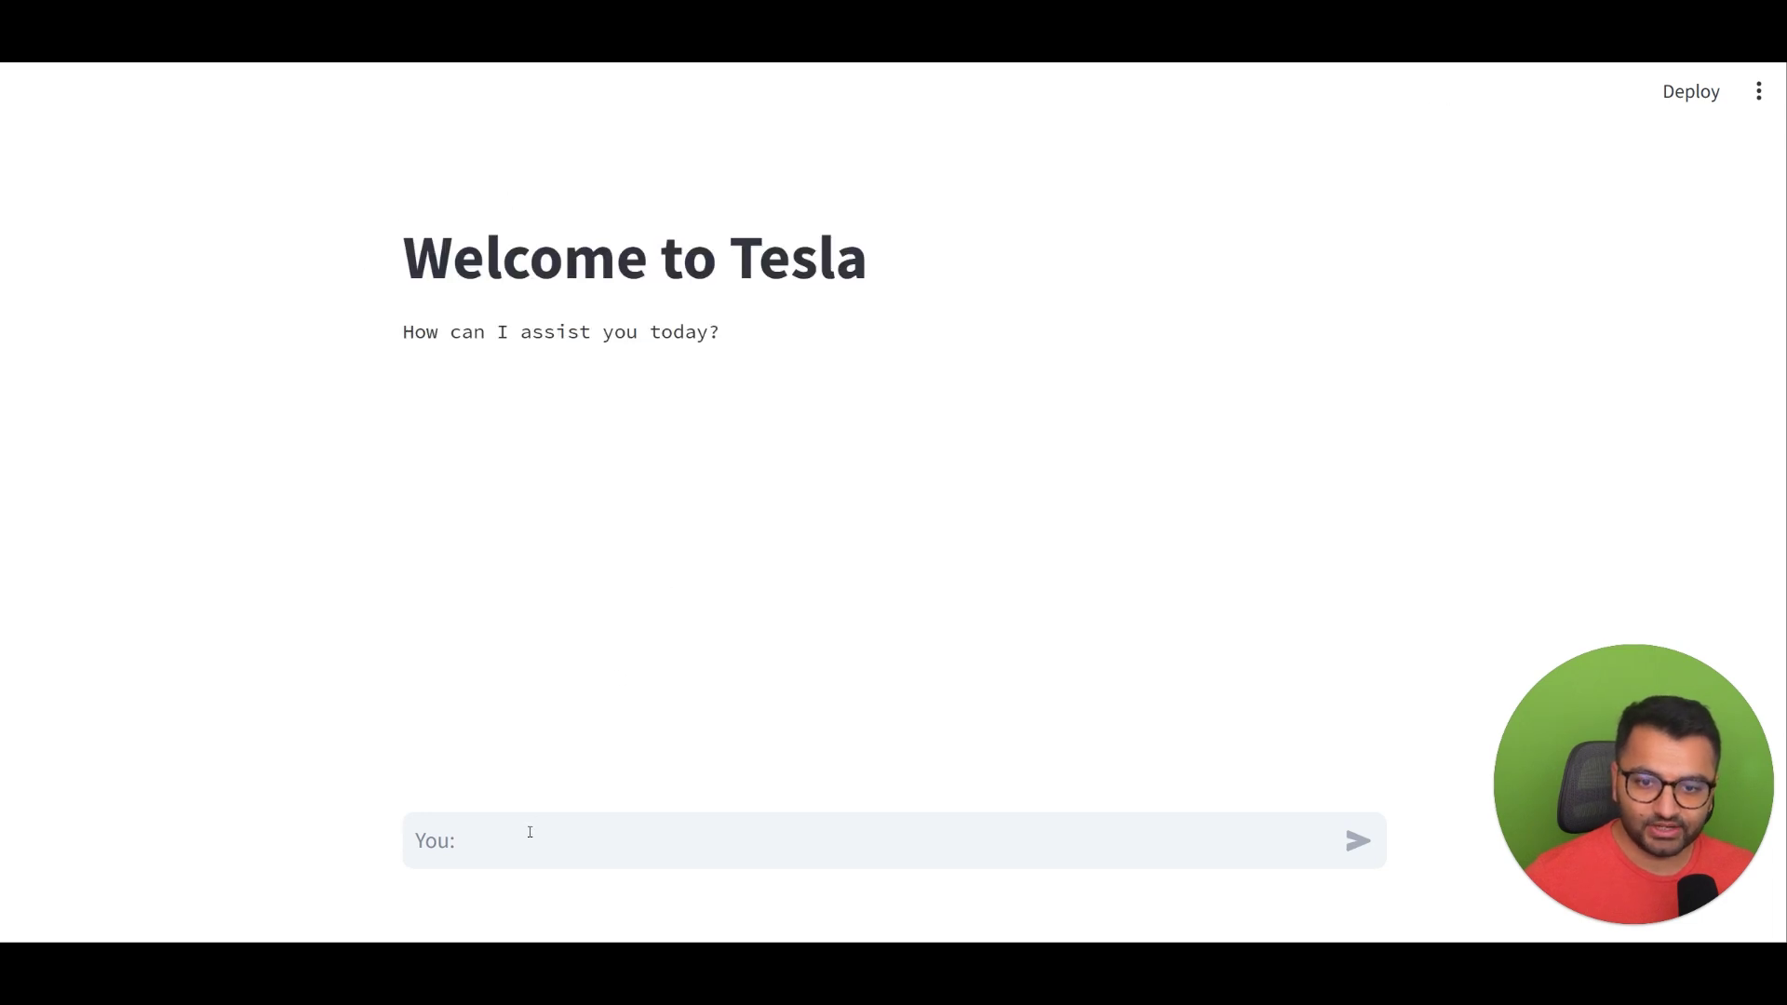
{"action": "left_click", "coordinate": [526, 840]}
{"action": "type", "text": "hi"}
{"action": "key", "text": "Return"}
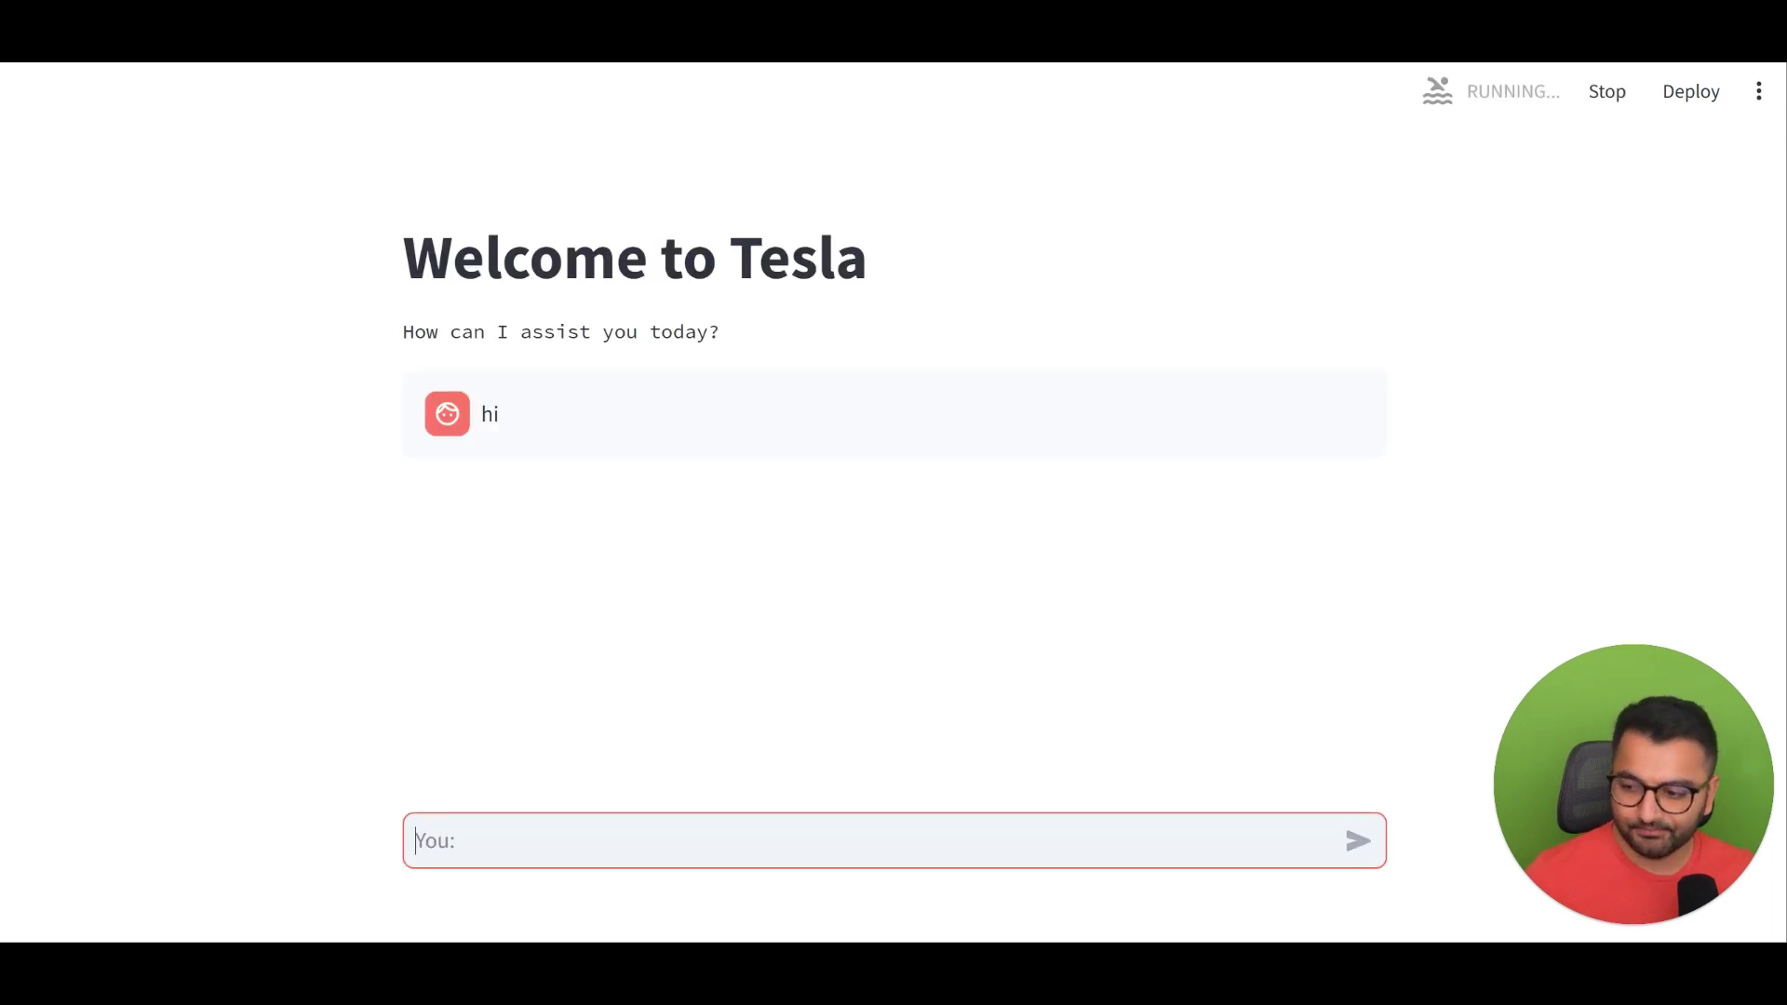
{"action": "left_click", "coordinate": [793, 841]}
{"action": "type", "text": "tell me a story in 100 words or less"}
{"action": "left_click", "coordinate": [1358, 840]}
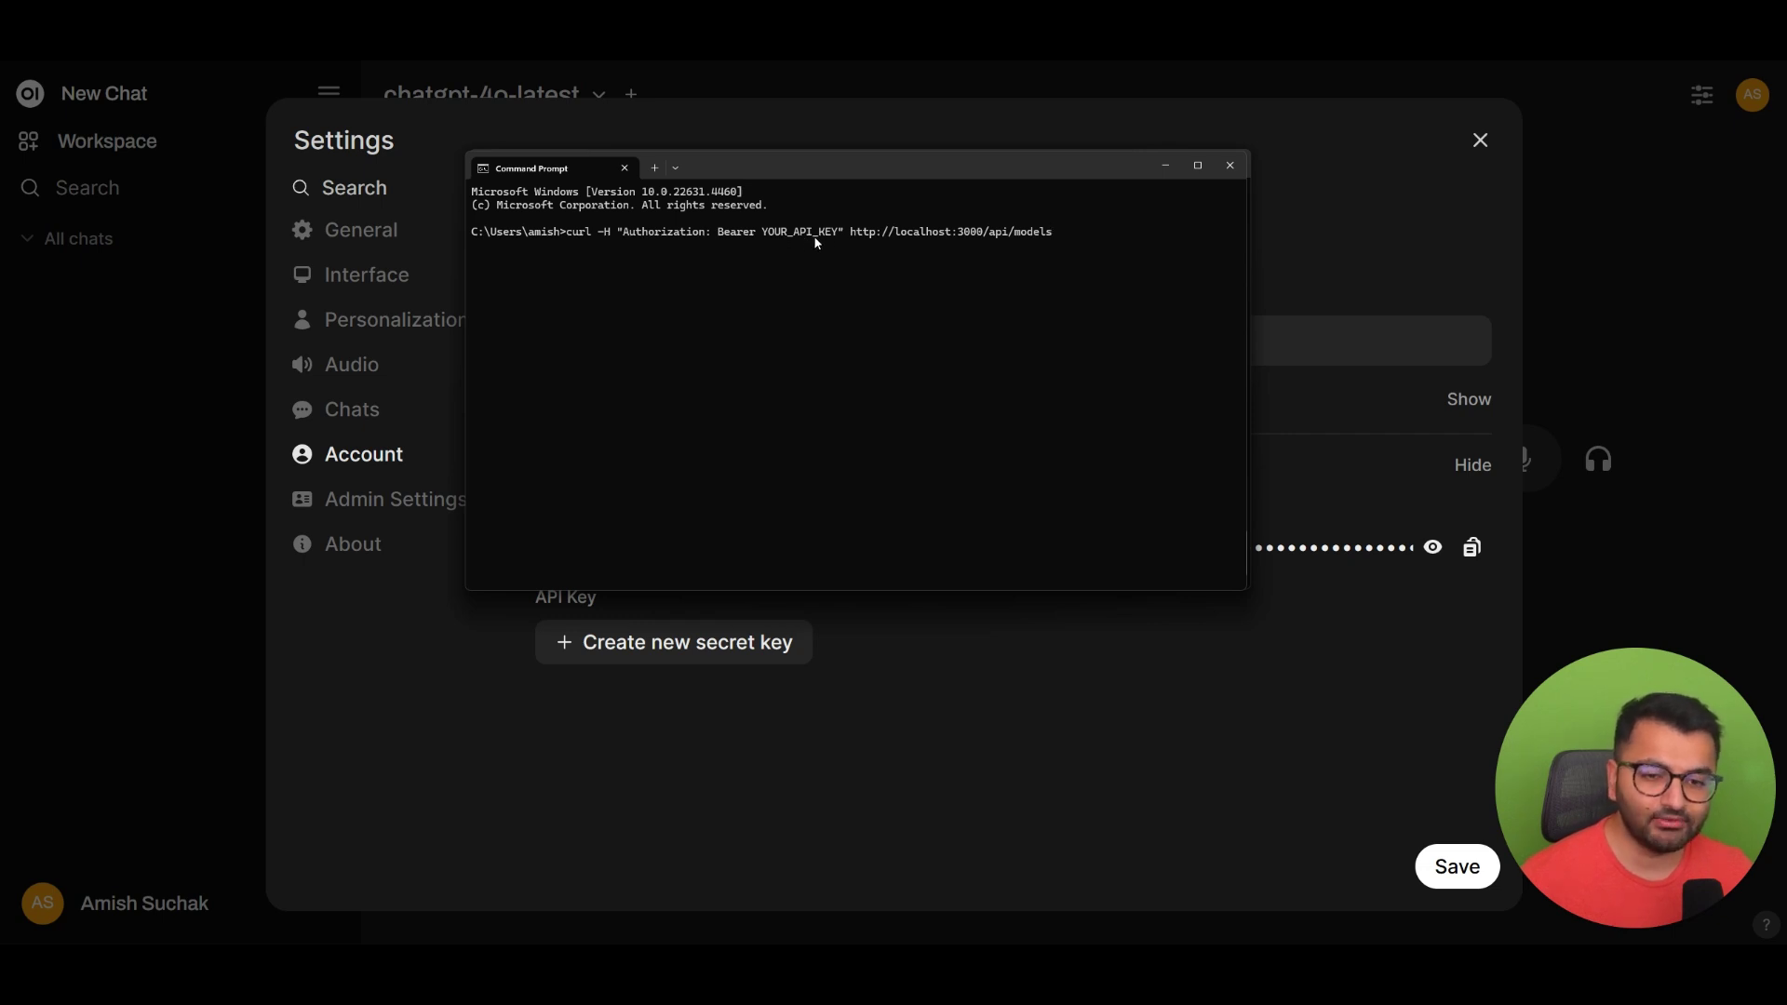
Step: Reveal the account's API keys under Settings > Account in Open WebUI
{"action": "left_click", "coordinate": [273, 698]}
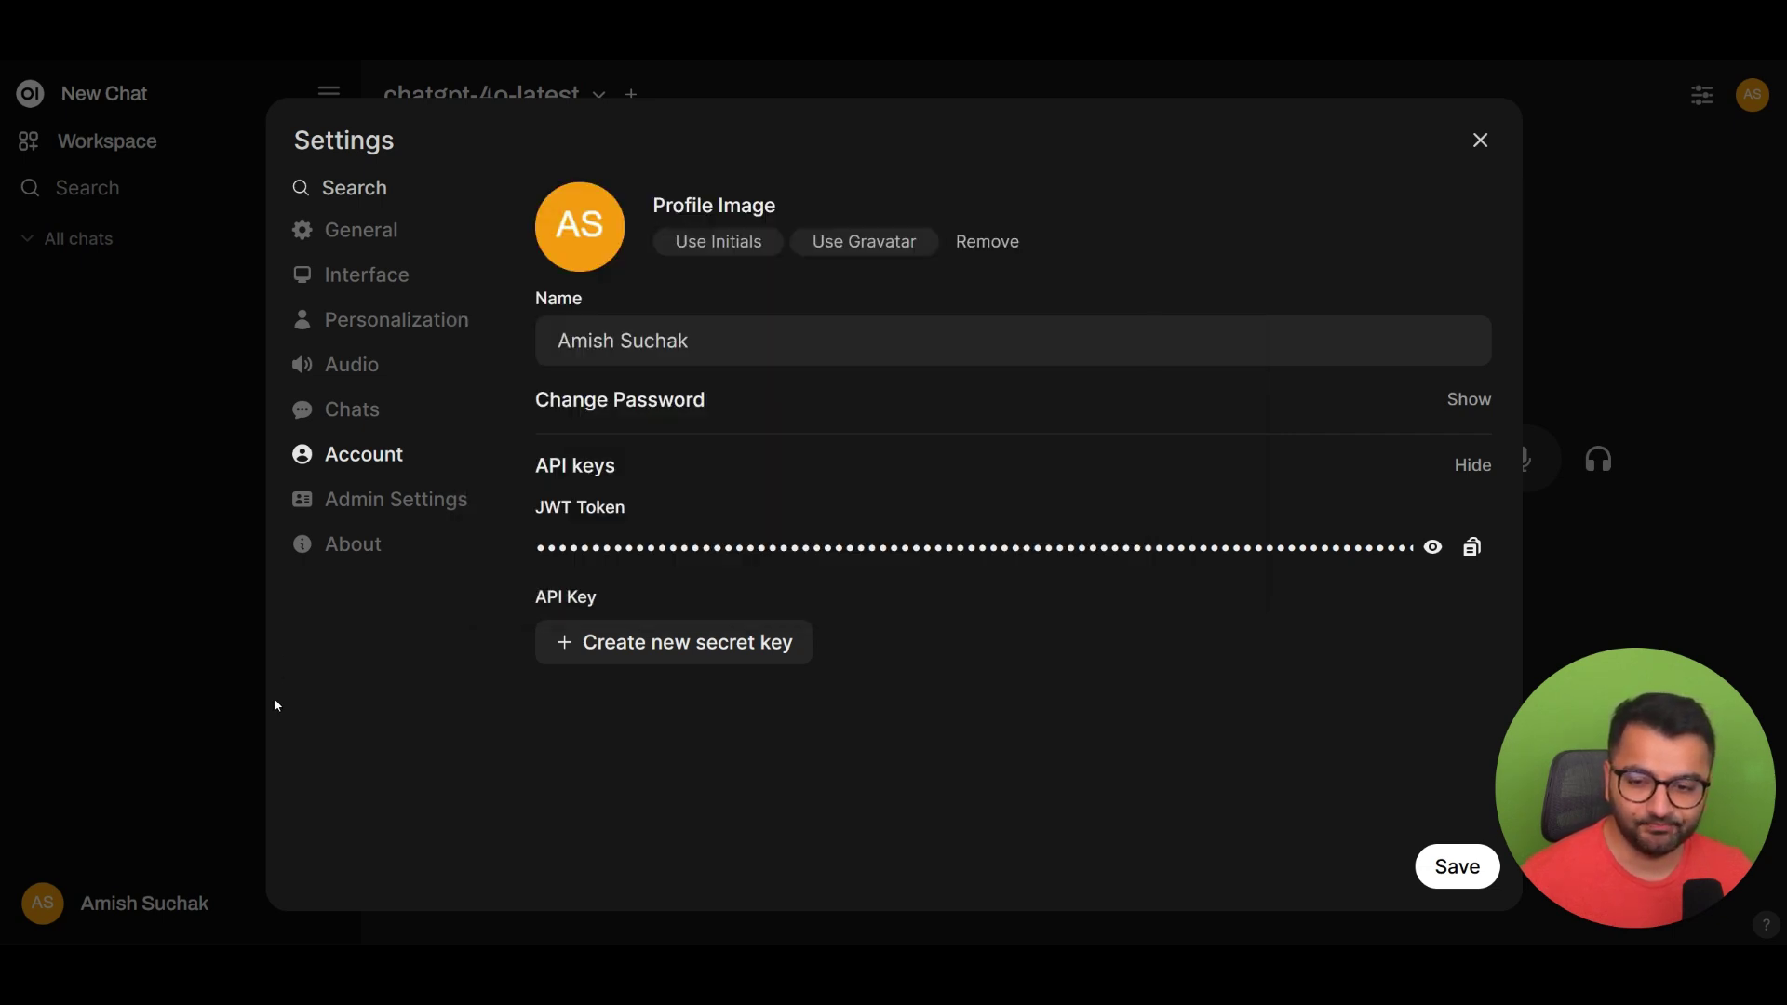
{"action": "left_click", "coordinate": [180, 512]}
{"action": "left_click", "coordinate": [146, 892]}
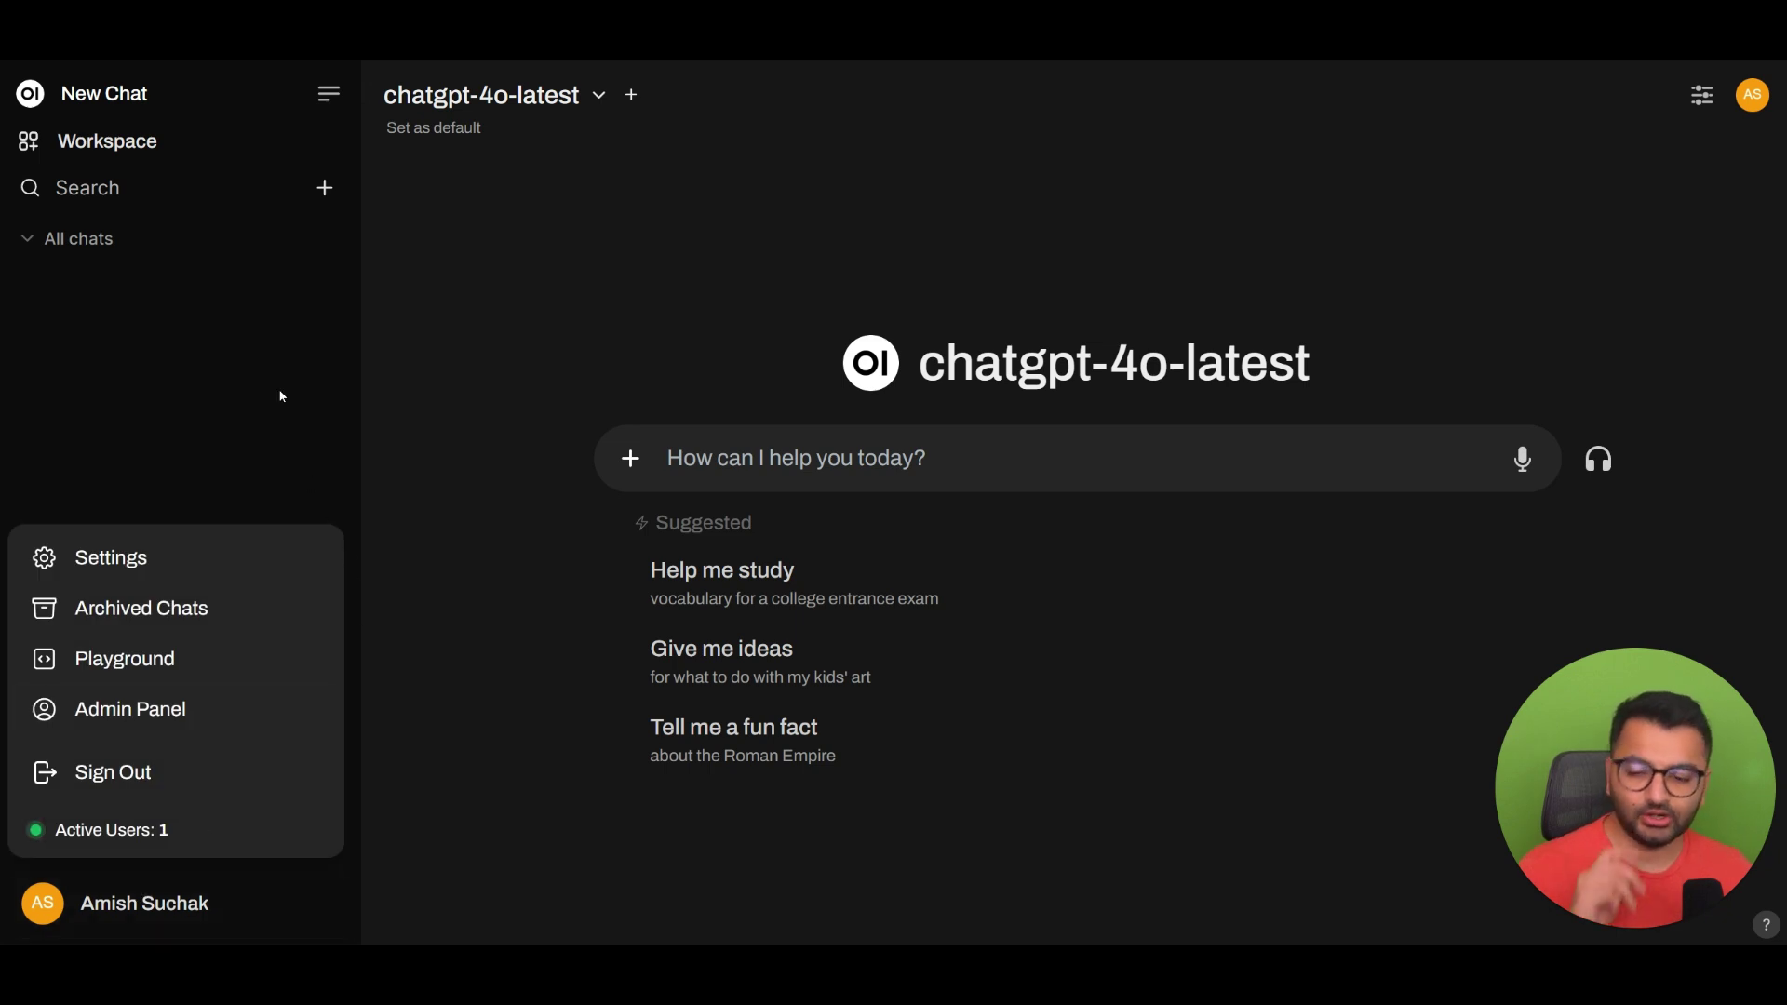
{"action": "left_click", "coordinate": [180, 558]}
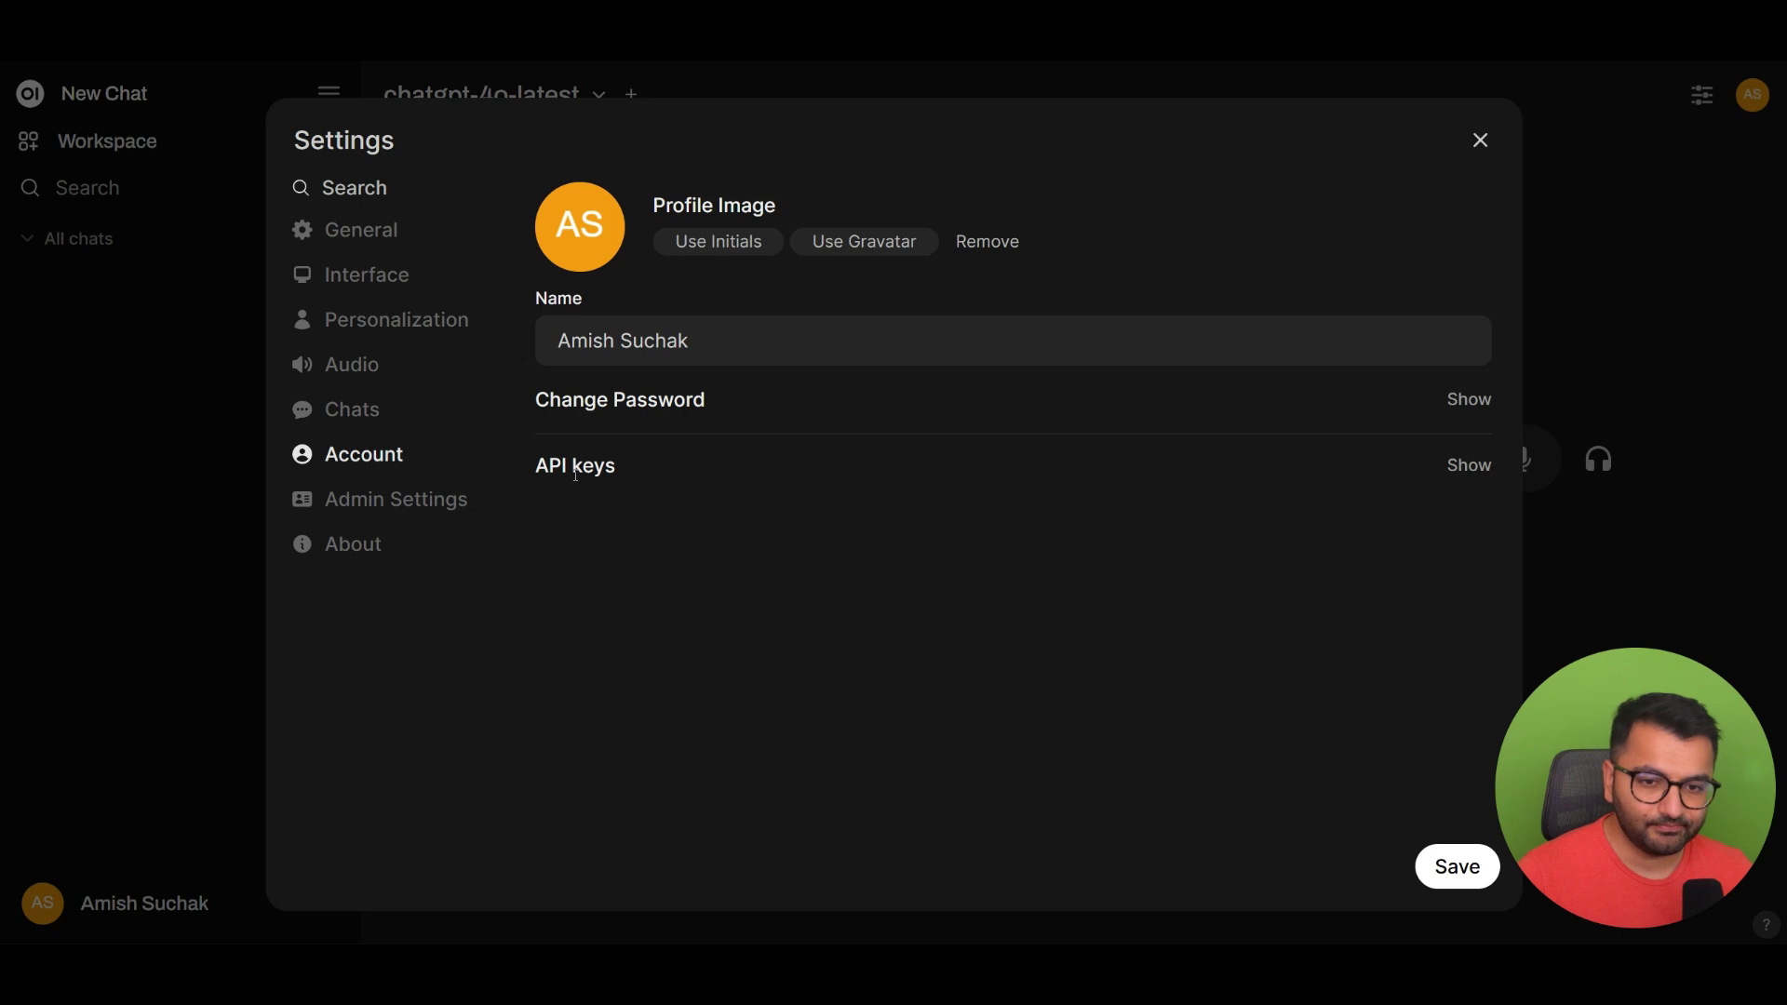
{"action": "left_click", "coordinate": [1472, 467]}
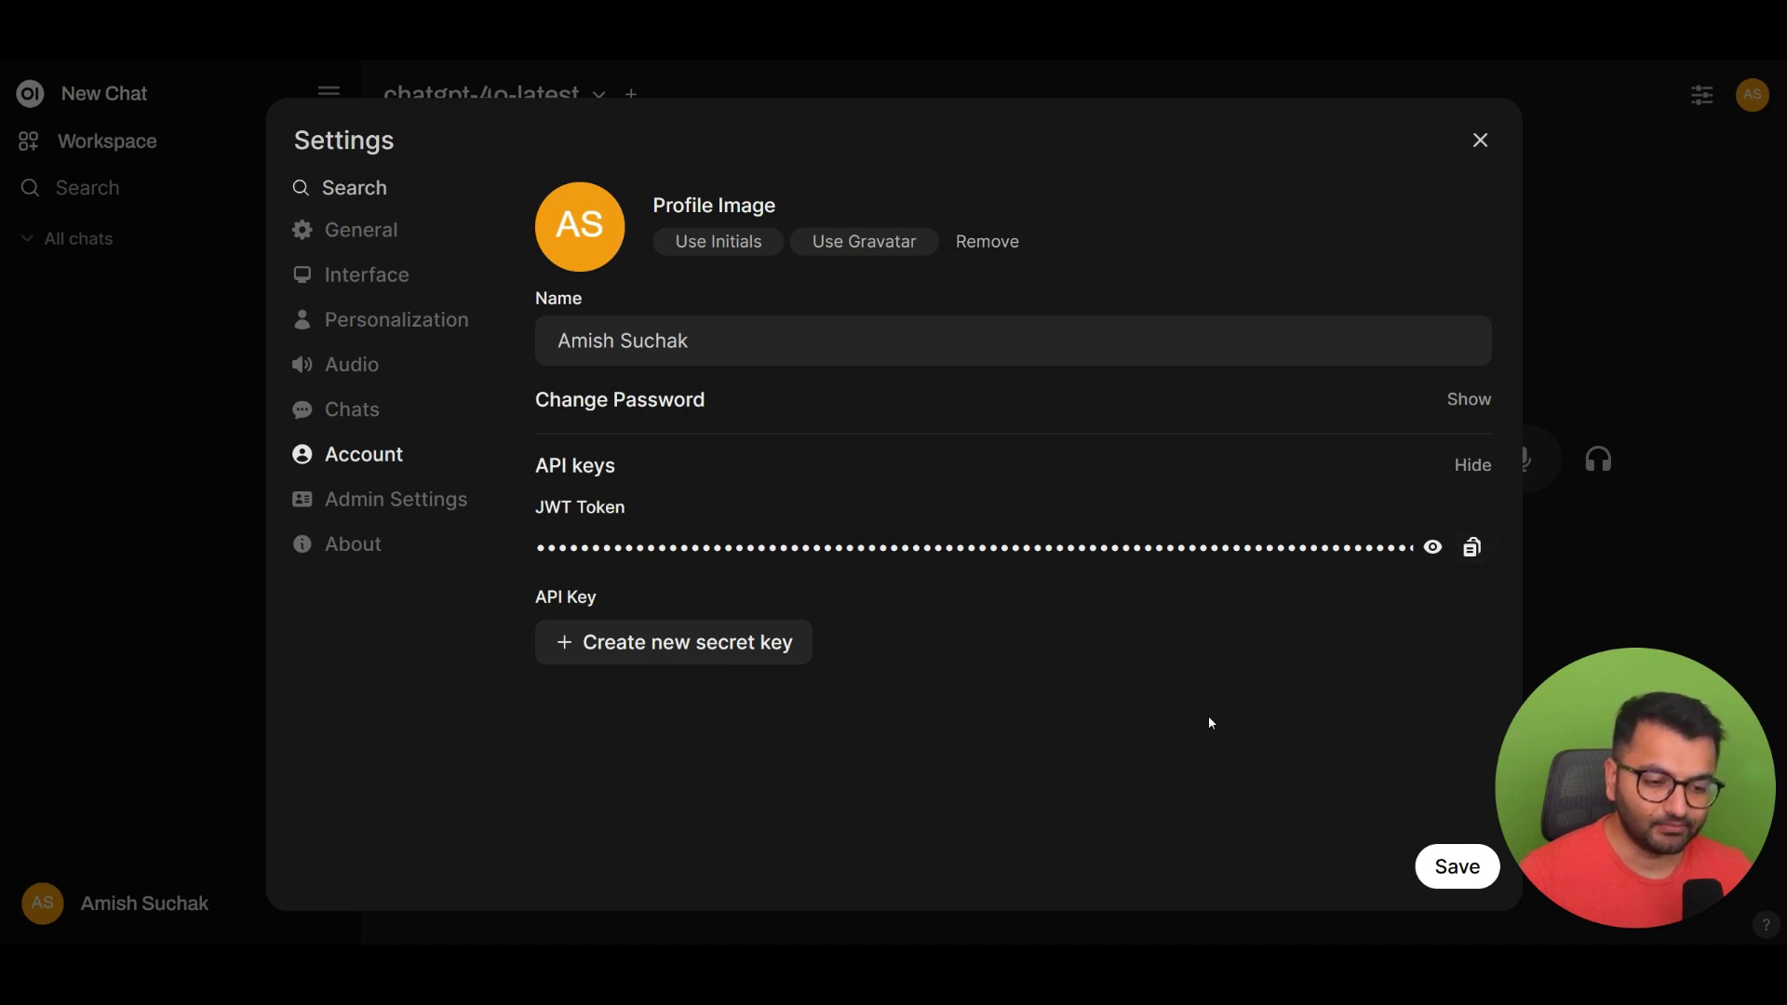
Step: Bring forward the Command Prompt showing the curl /api/models JSON output
{"action": "mouse_move", "coordinate": [1172, 968]}
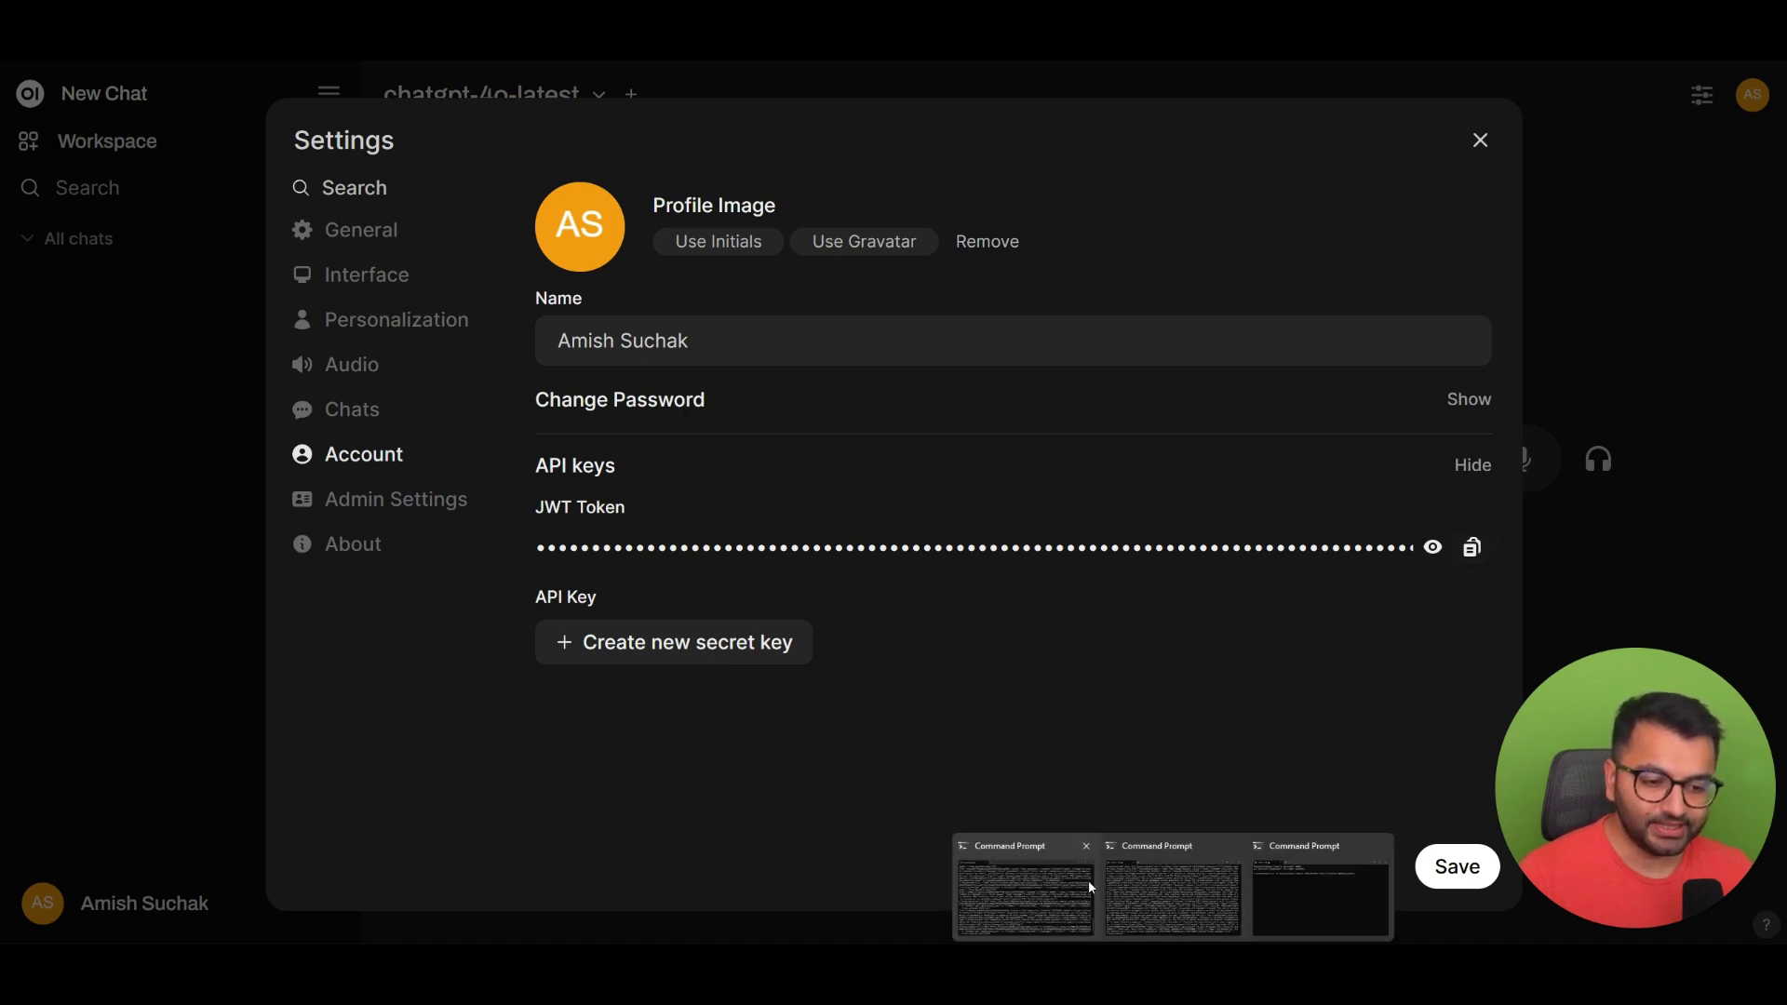
{"action": "left_click", "coordinate": [1320, 880]}
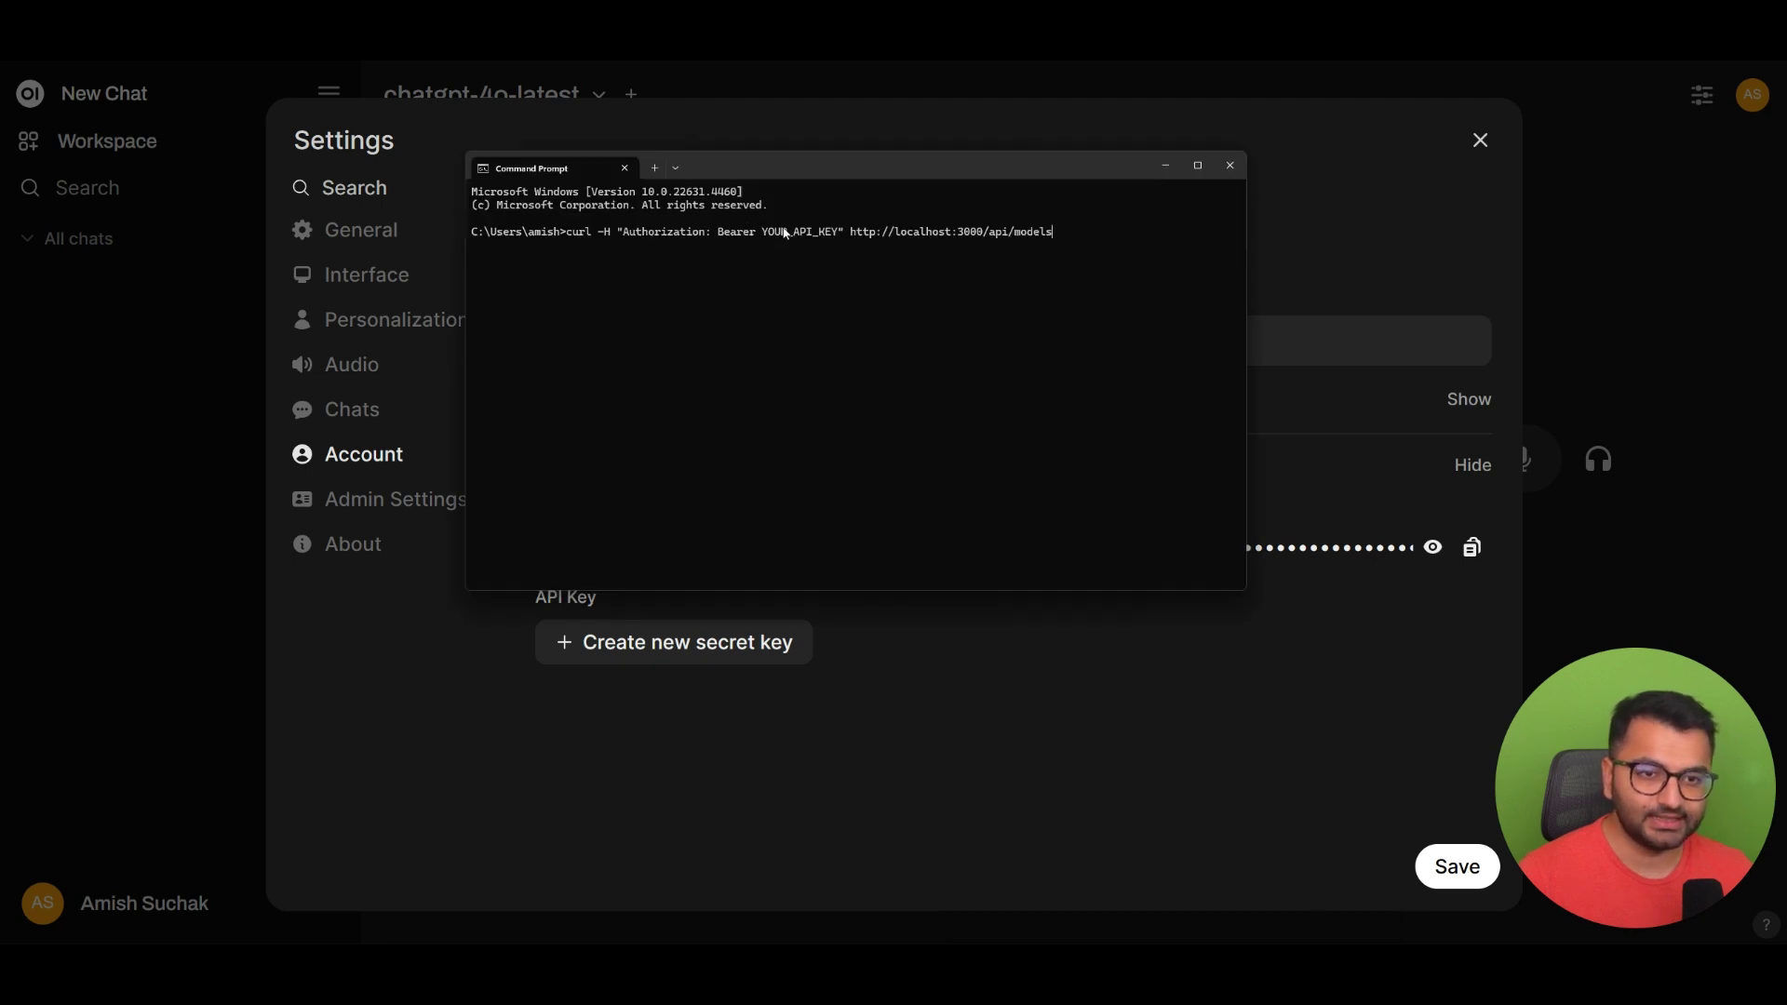
{"action": "mouse_move", "coordinate": [1173, 967]}
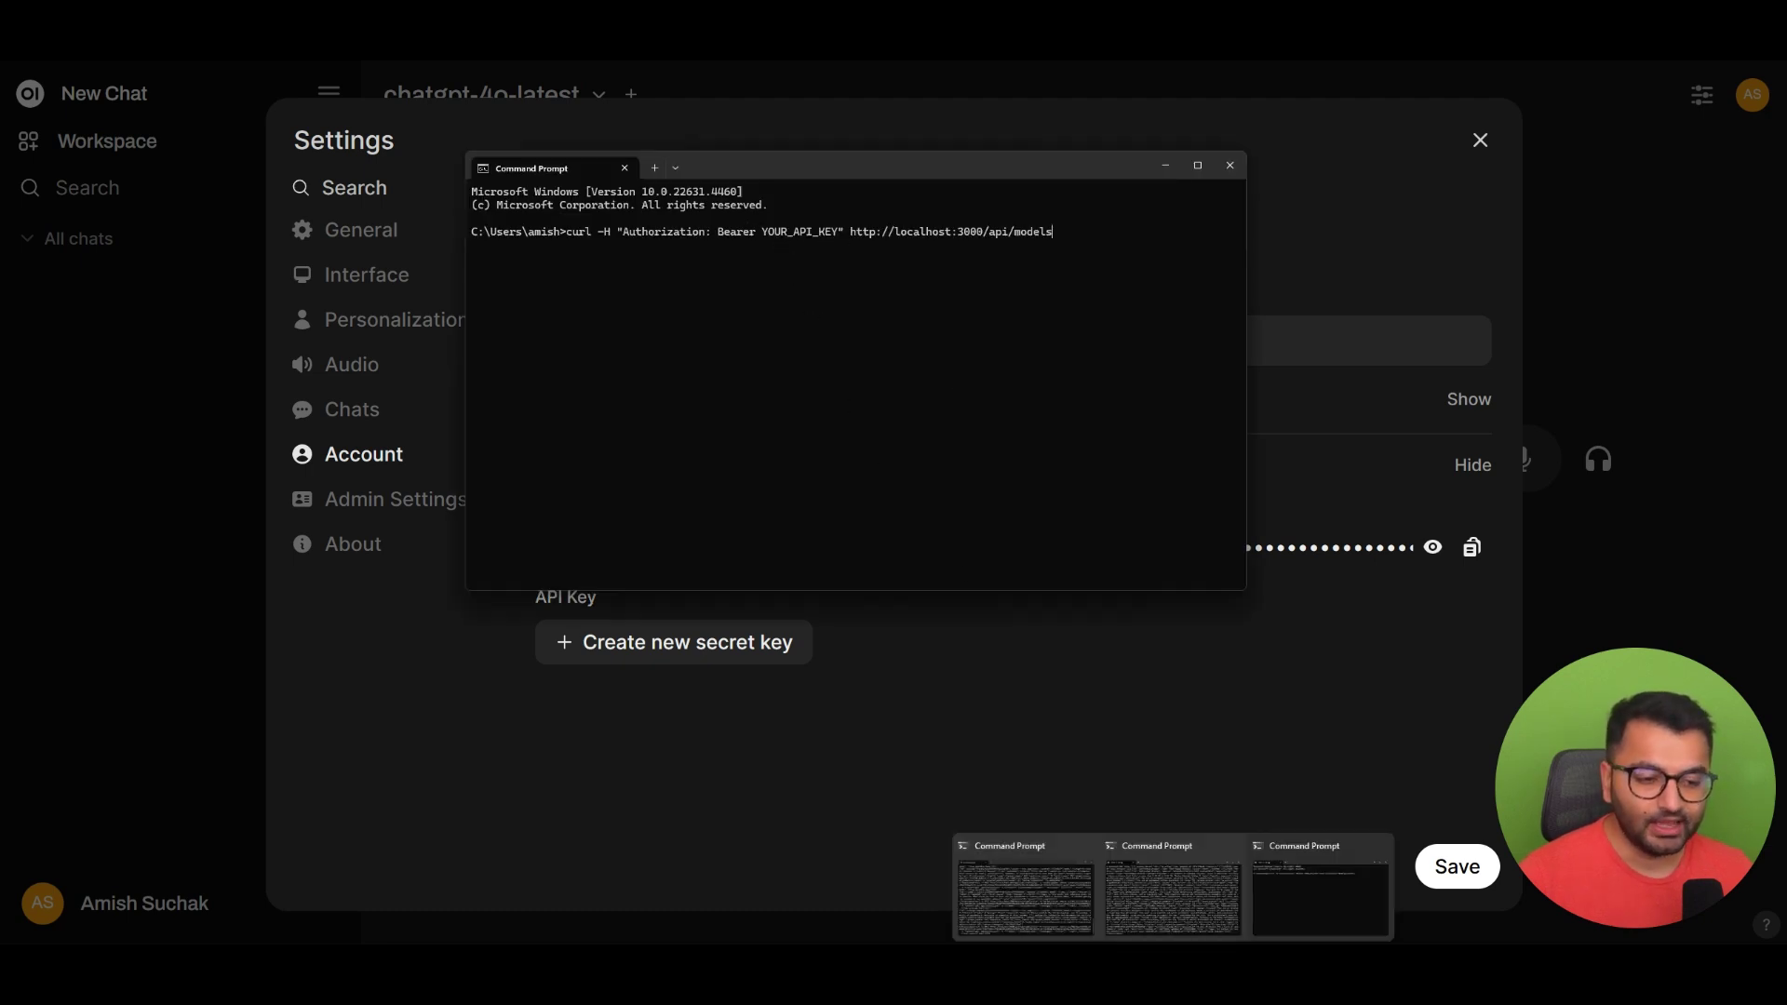
{"action": "left_click", "coordinate": [1151, 895]}
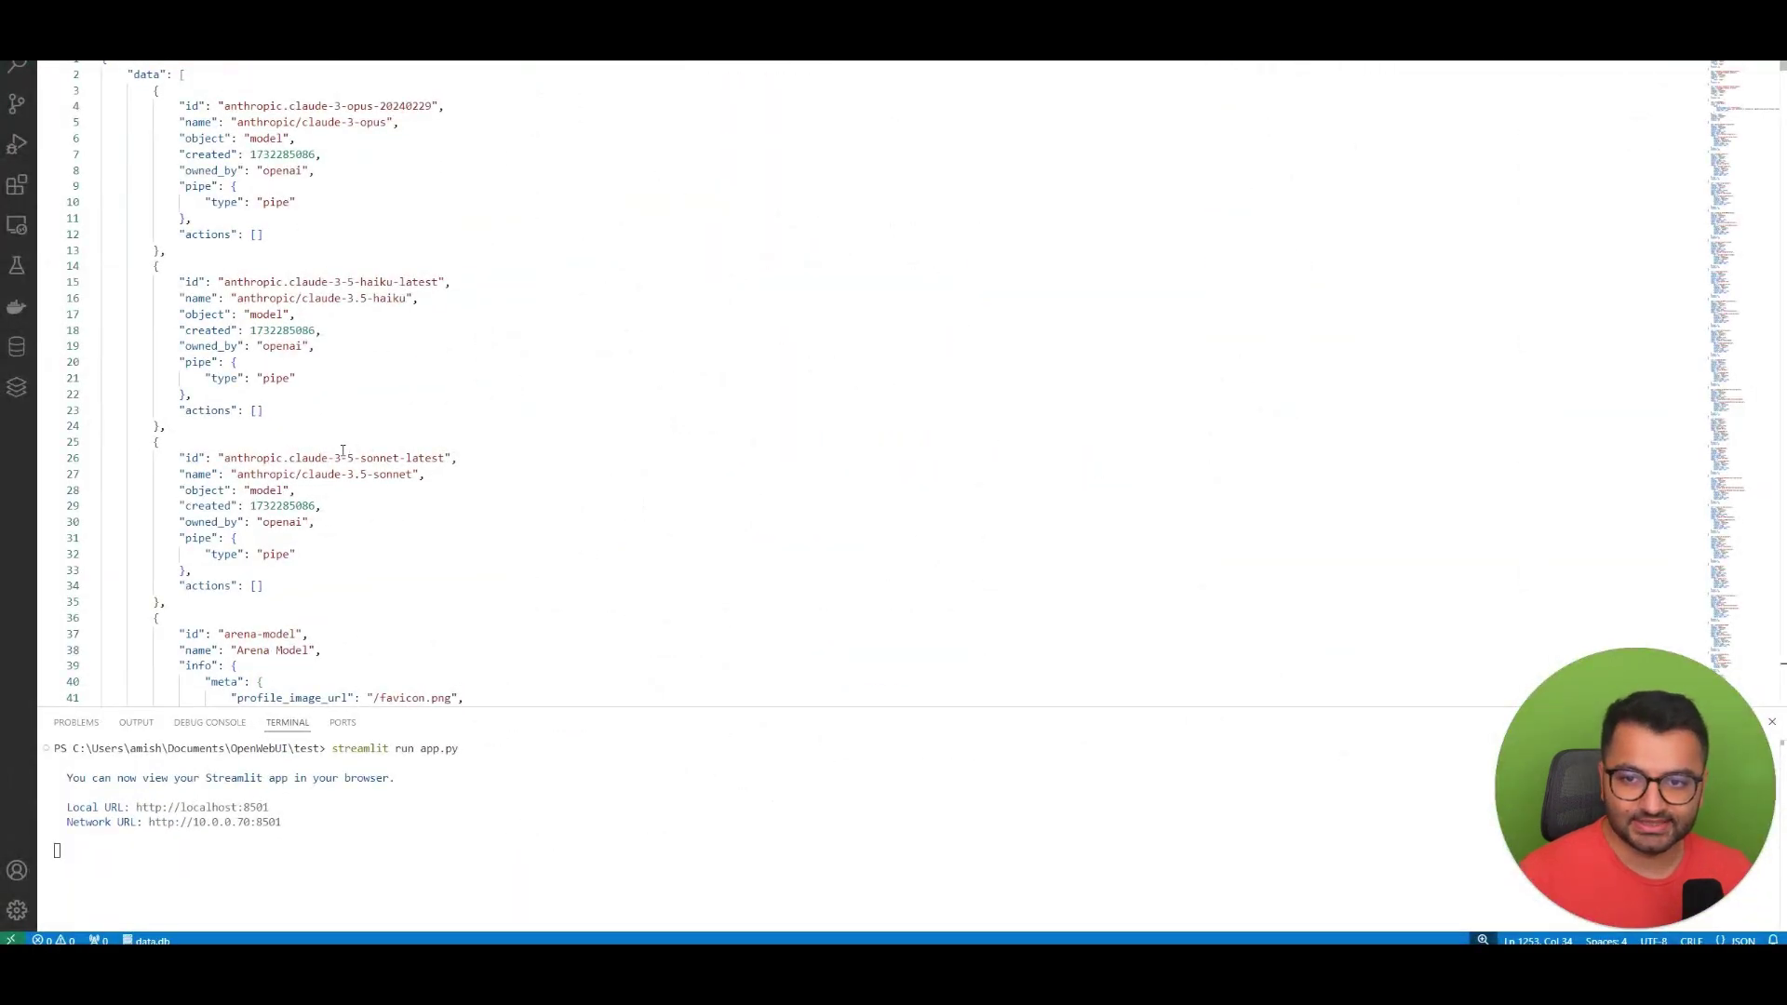
Step: Highlight the claude-3-opus model id on line 4 and scroll through the models JSON
{"action": "left_click", "coordinate": [488, 385]}
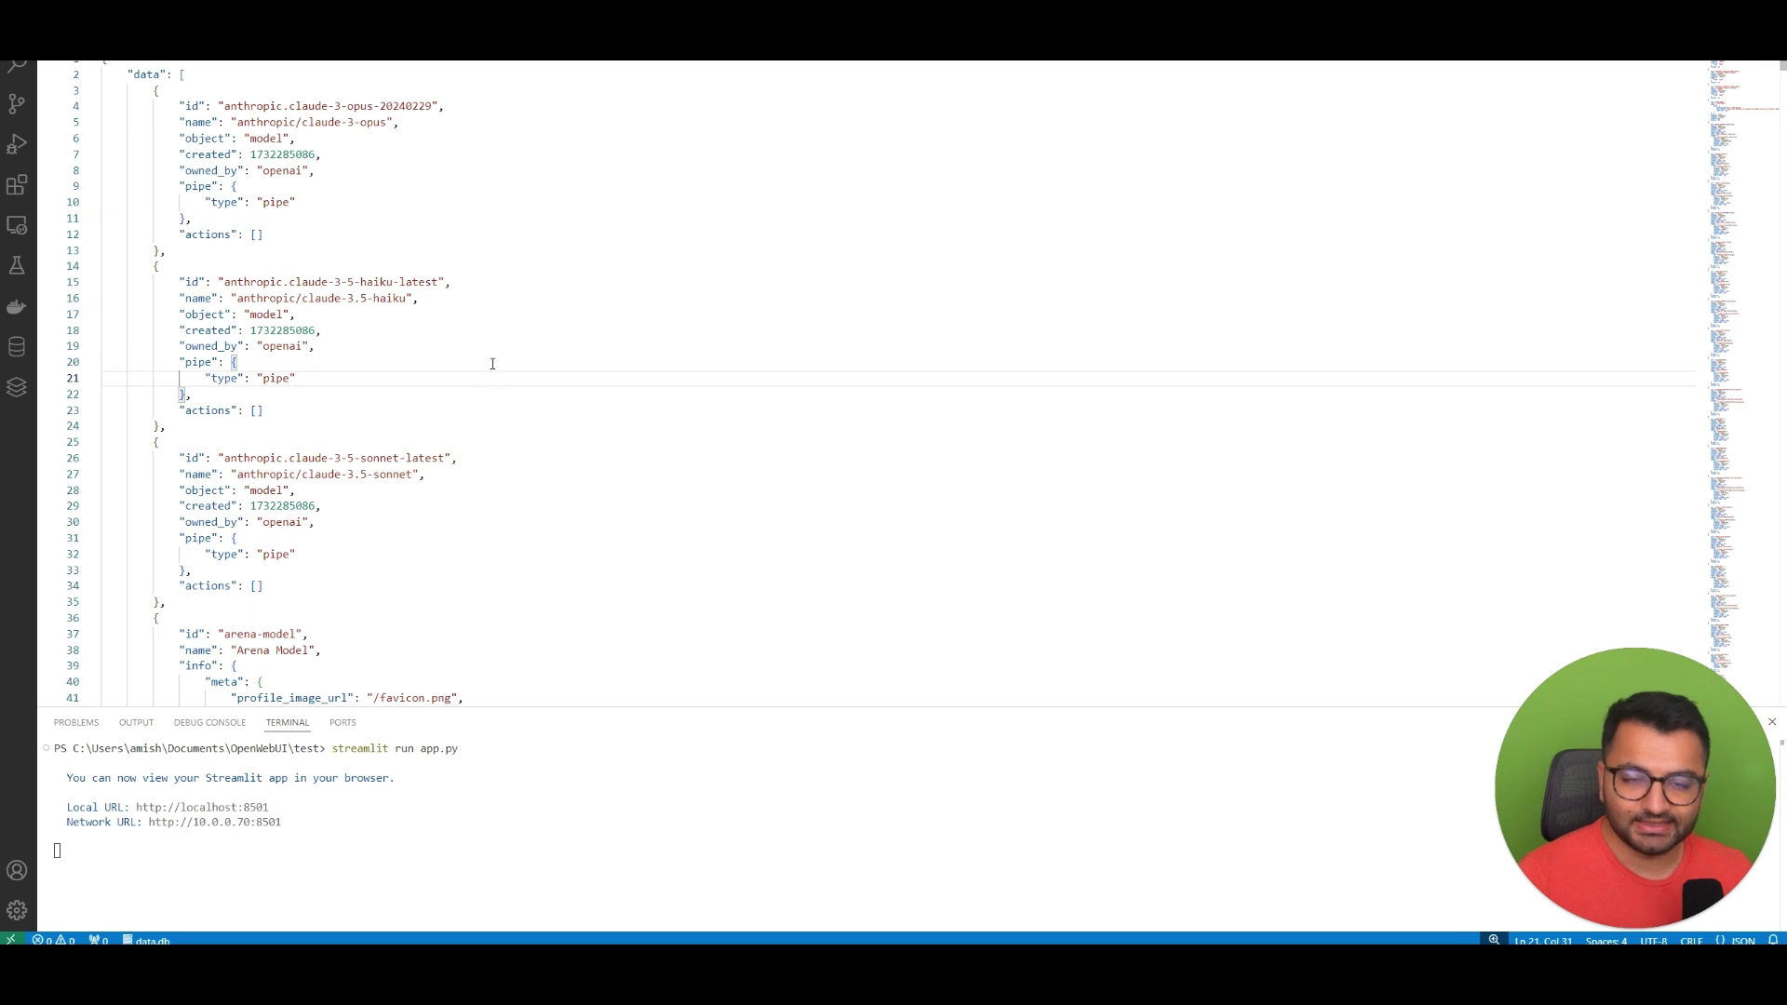
{"action": "left_click_drag", "start_coordinate": [238, 107], "coordinate": [427, 115]}
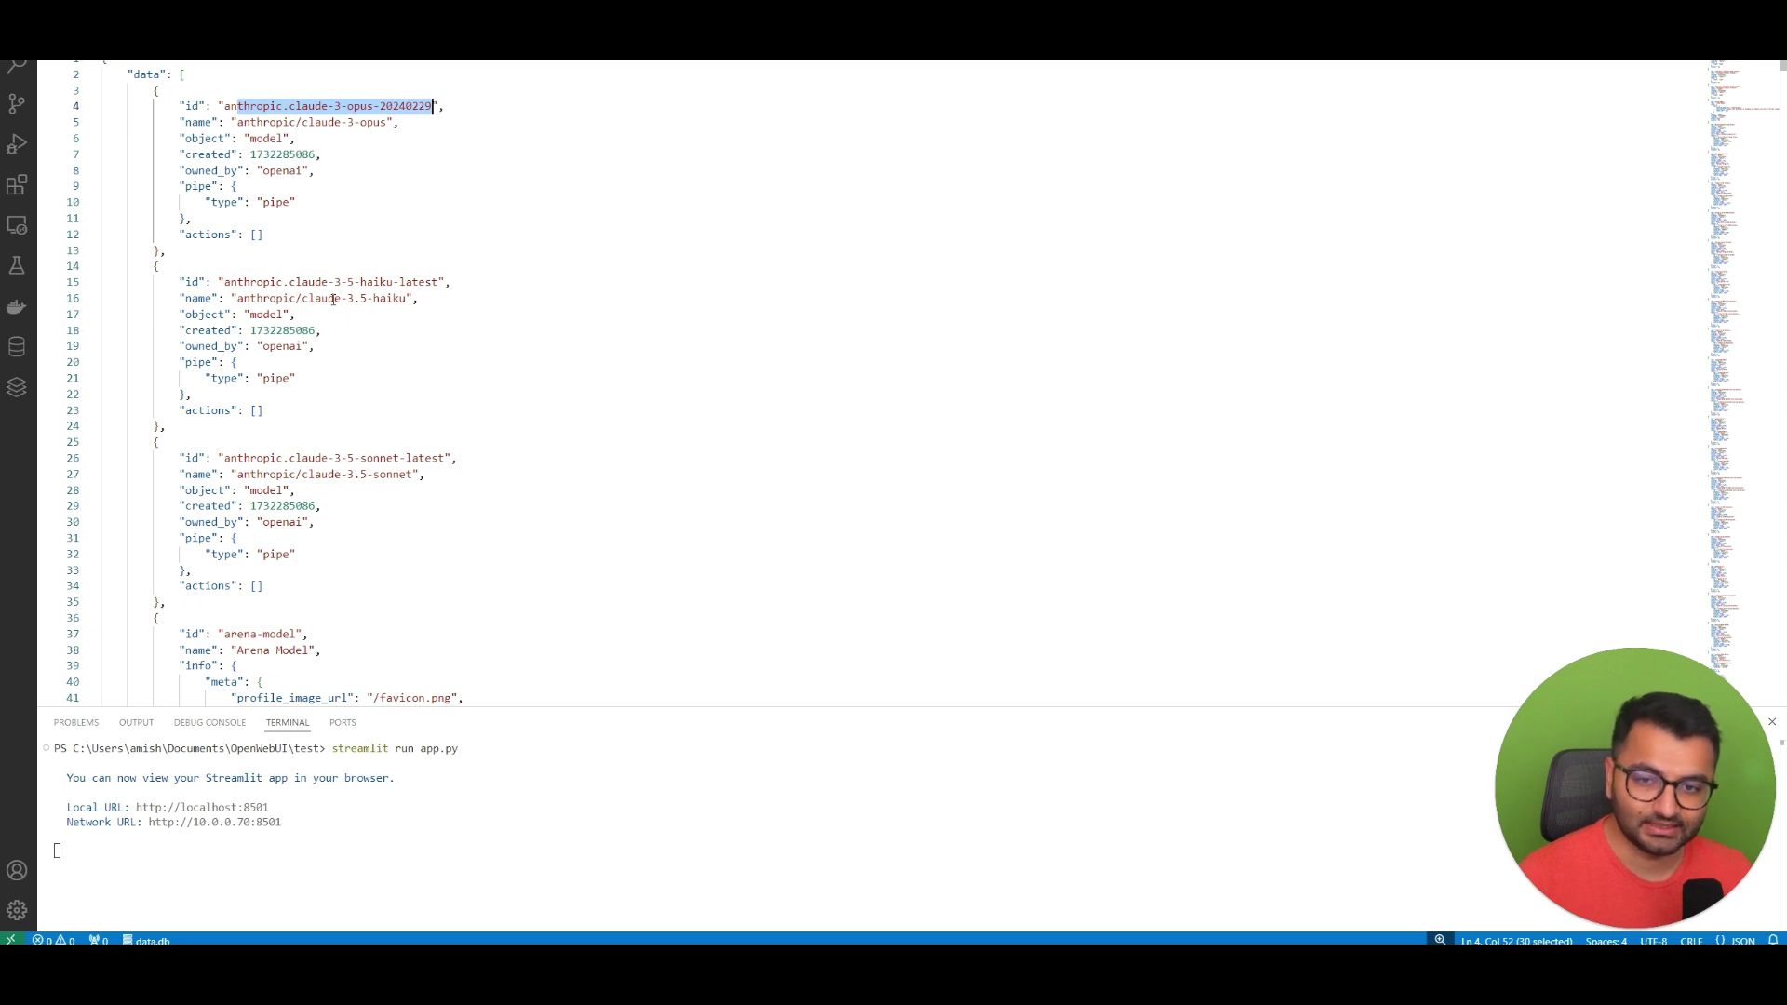
{"action": "scroll", "coordinate": [387, 295], "scroll_direction": "down", "scroll_amount": 10}
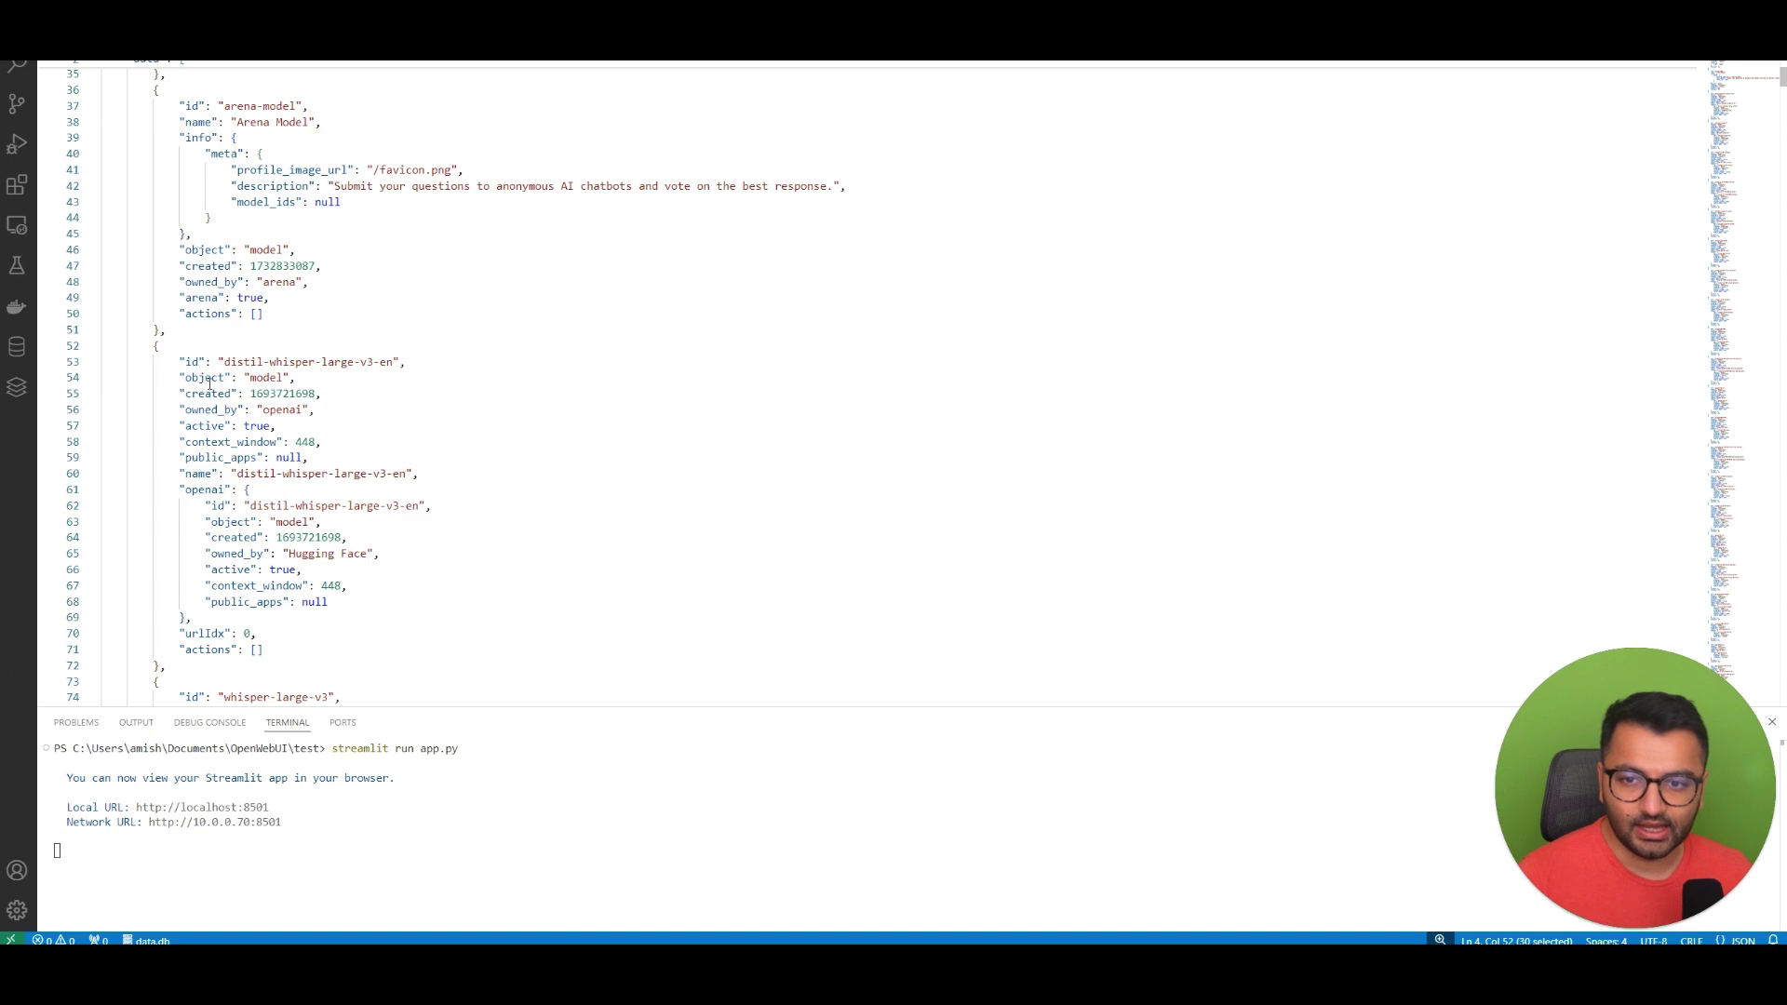
{"action": "scroll", "coordinate": [215, 384], "scroll_direction": "down", "scroll_amount": 18}
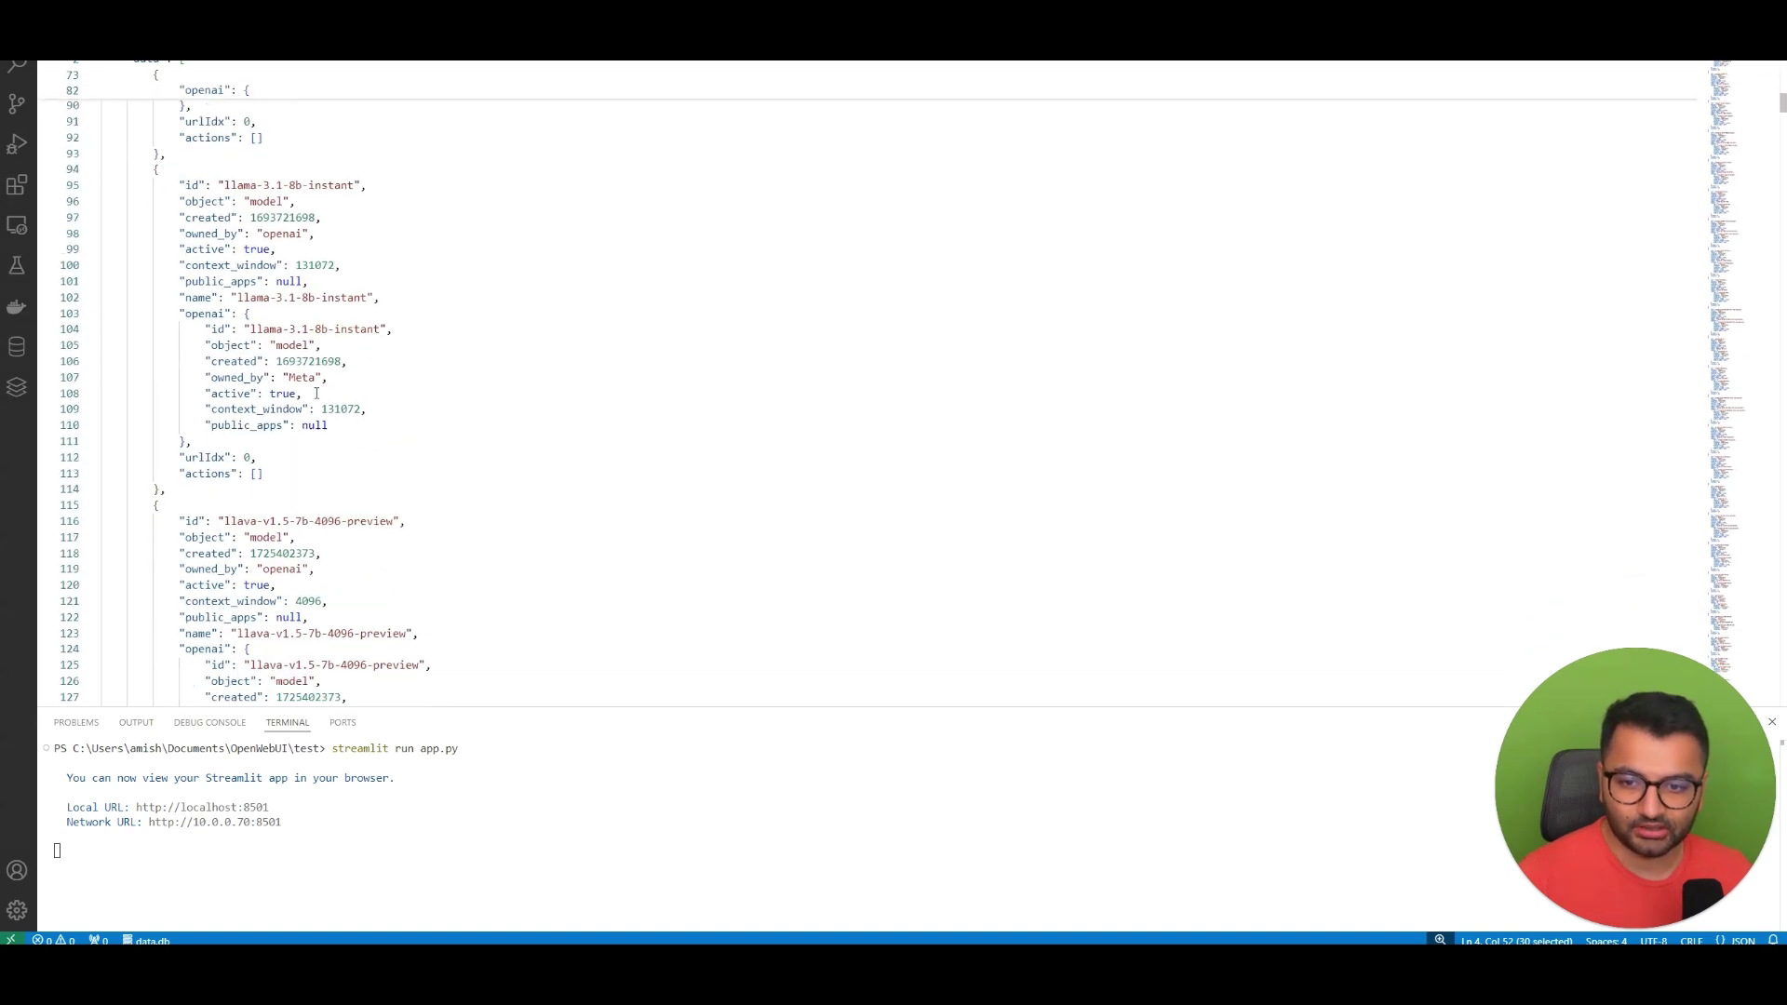
{"action": "scroll", "coordinate": [317, 393], "scroll_direction": "down", "scroll_amount": 8}
{"action": "scroll", "coordinate": [317, 396], "scroll_direction": "up", "scroll_amount": 20}
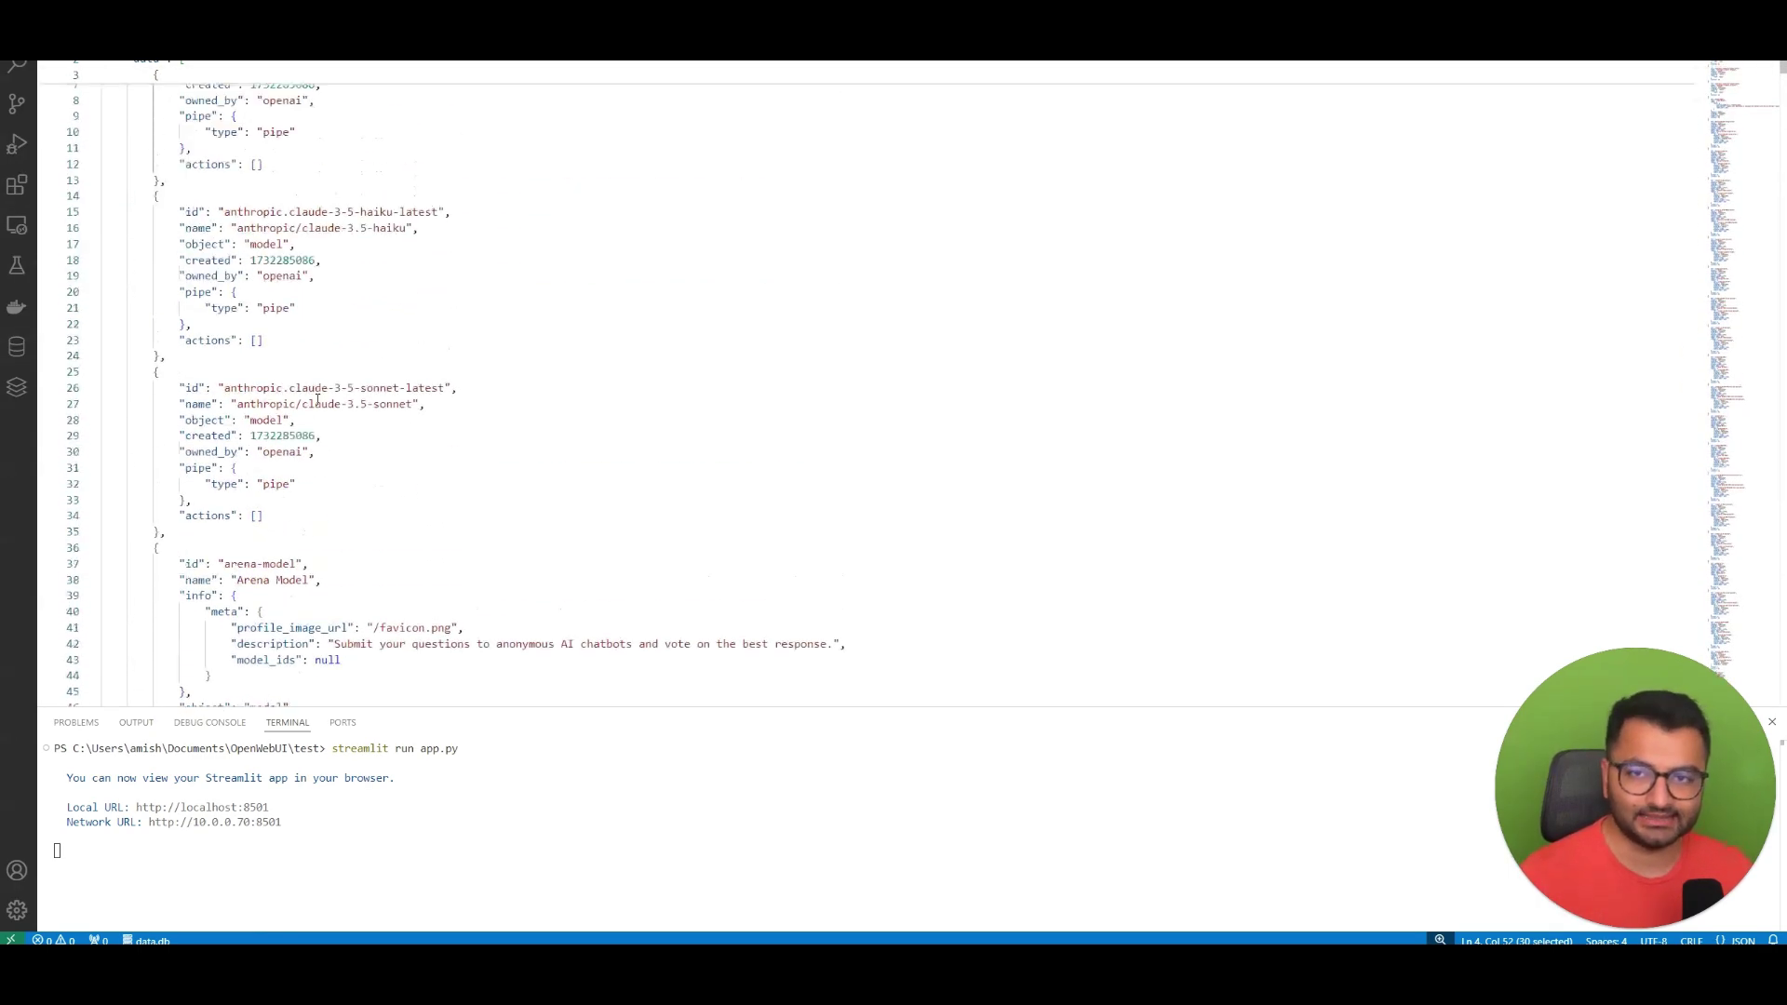
{"action": "scroll", "coordinate": [317, 399], "scroll_direction": "up", "scroll_amount": 2}
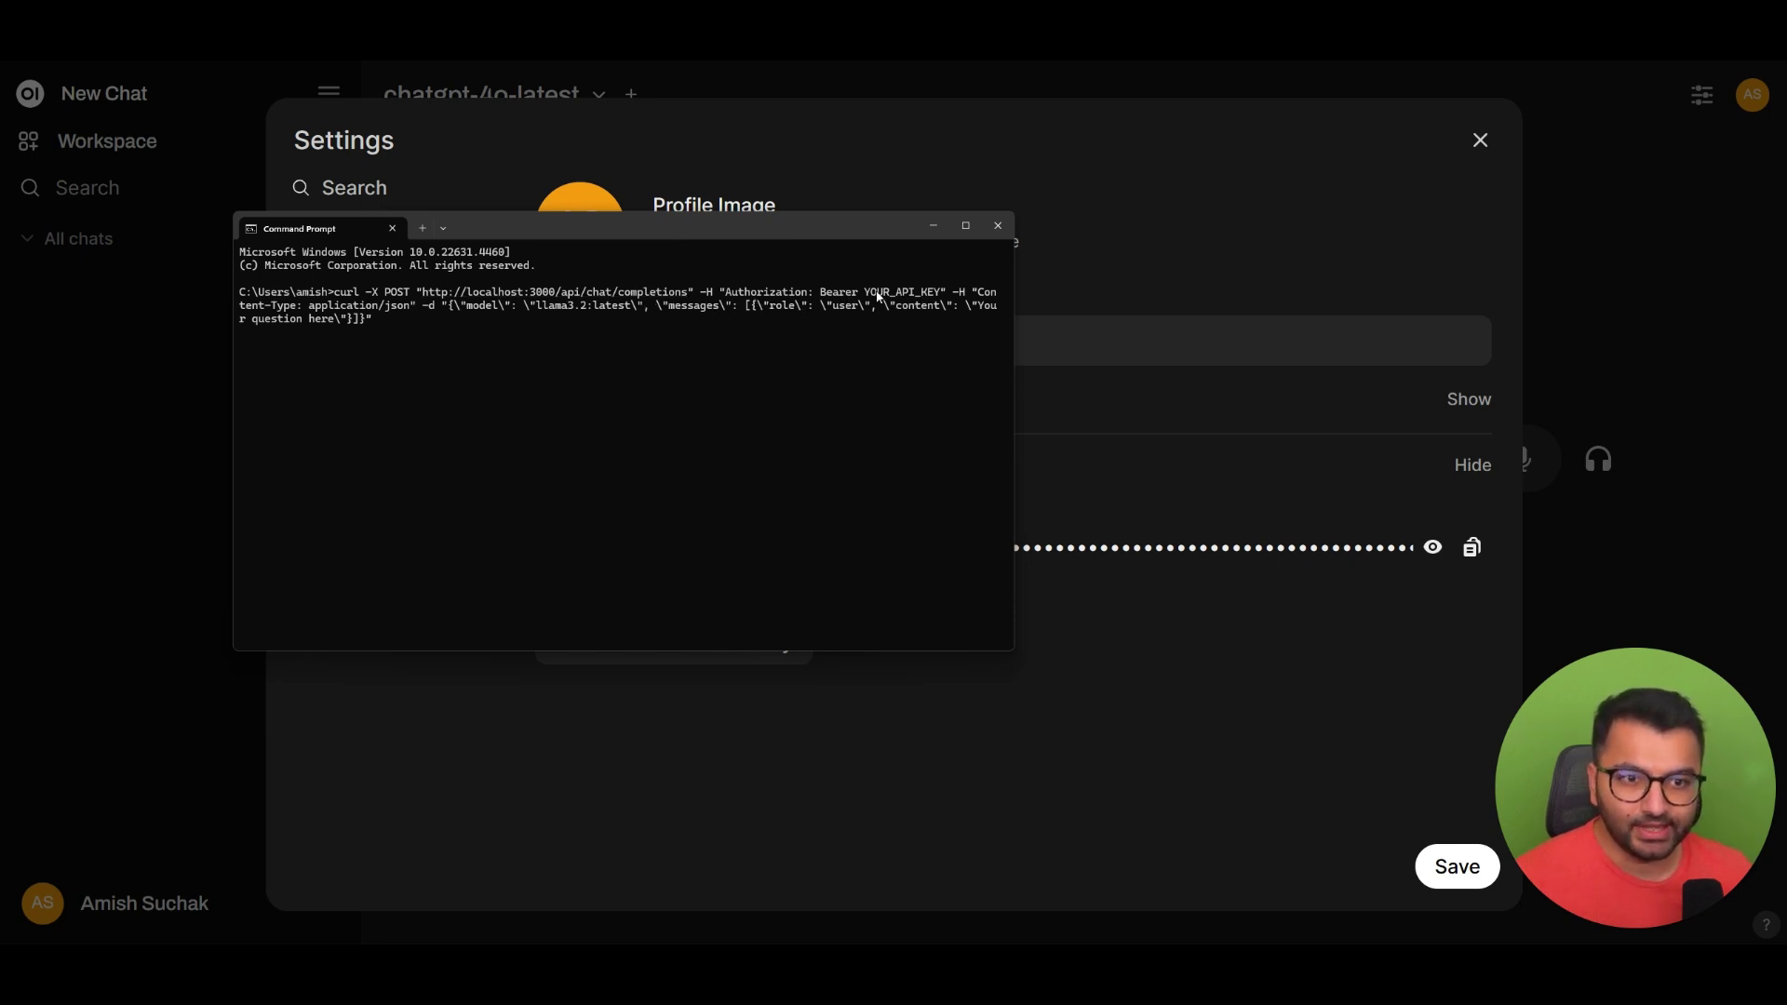
Step: Highlight the API key placeholder, llama3.2 model and message content, then copy the full curl command
{"action": "left_click_drag", "start_coordinate": [865, 296], "coordinate": [938, 296]}
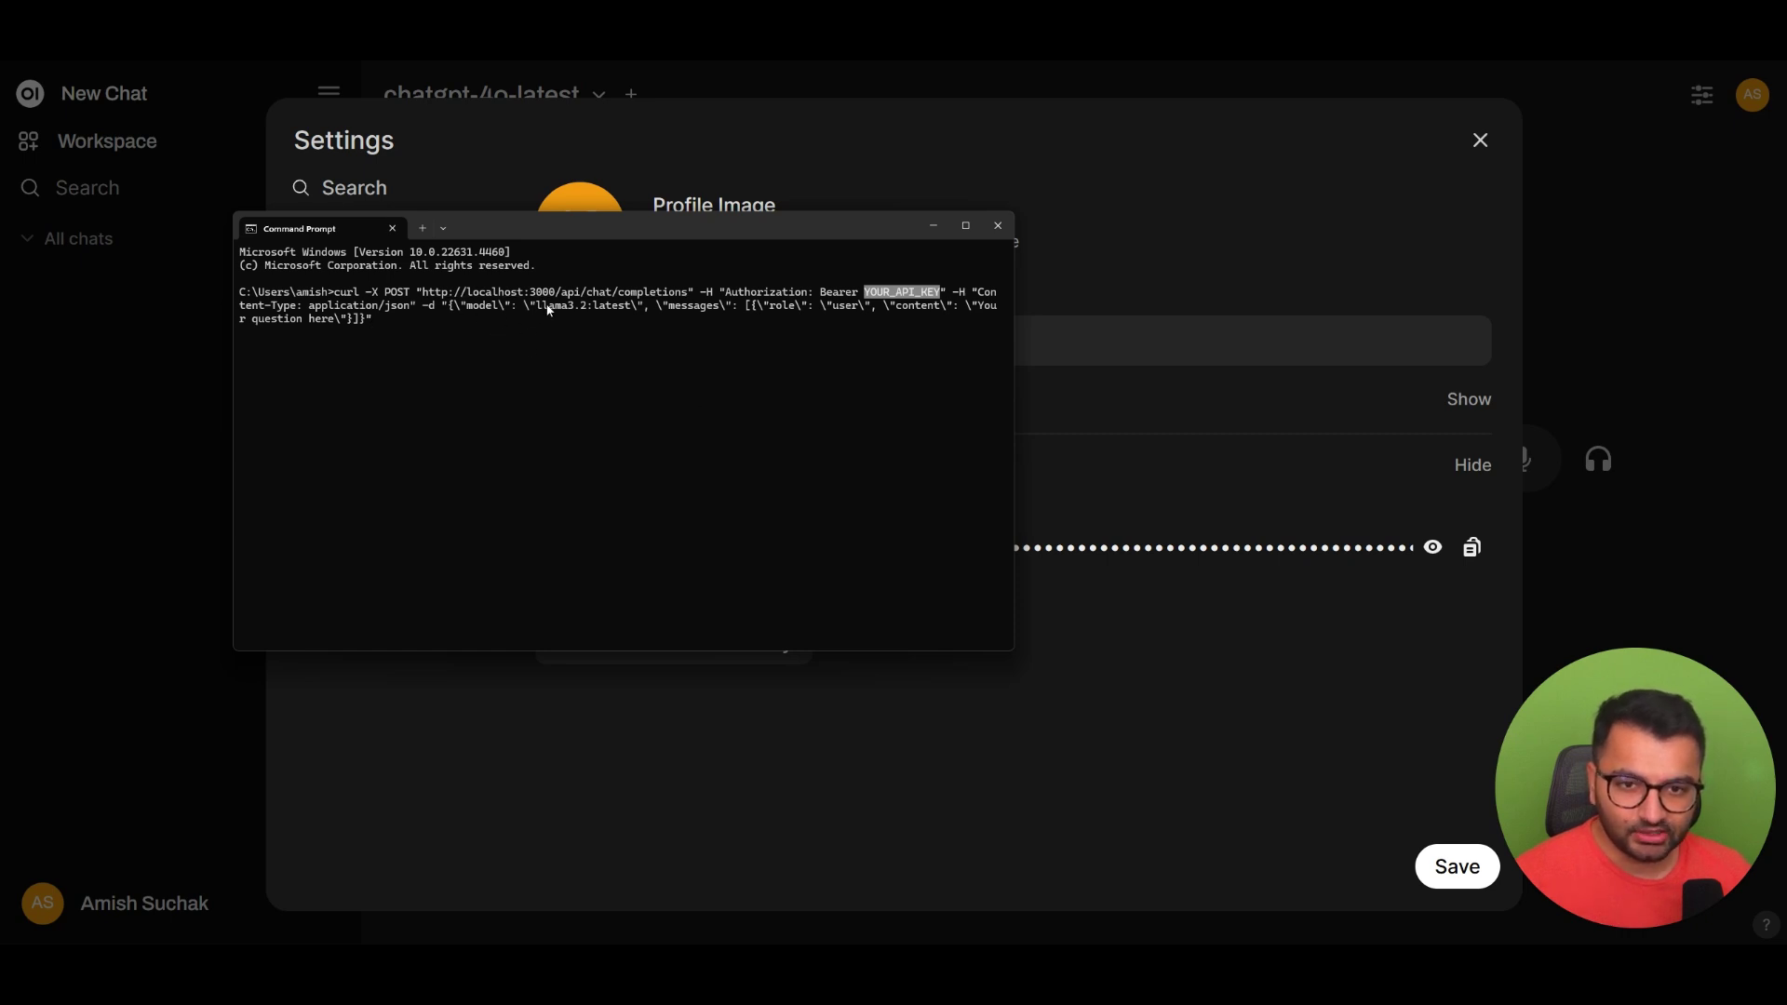
{"action": "left_click_drag", "start_coordinate": [536, 307], "coordinate": [615, 311]}
{"action": "left_click", "coordinate": [614, 312]}
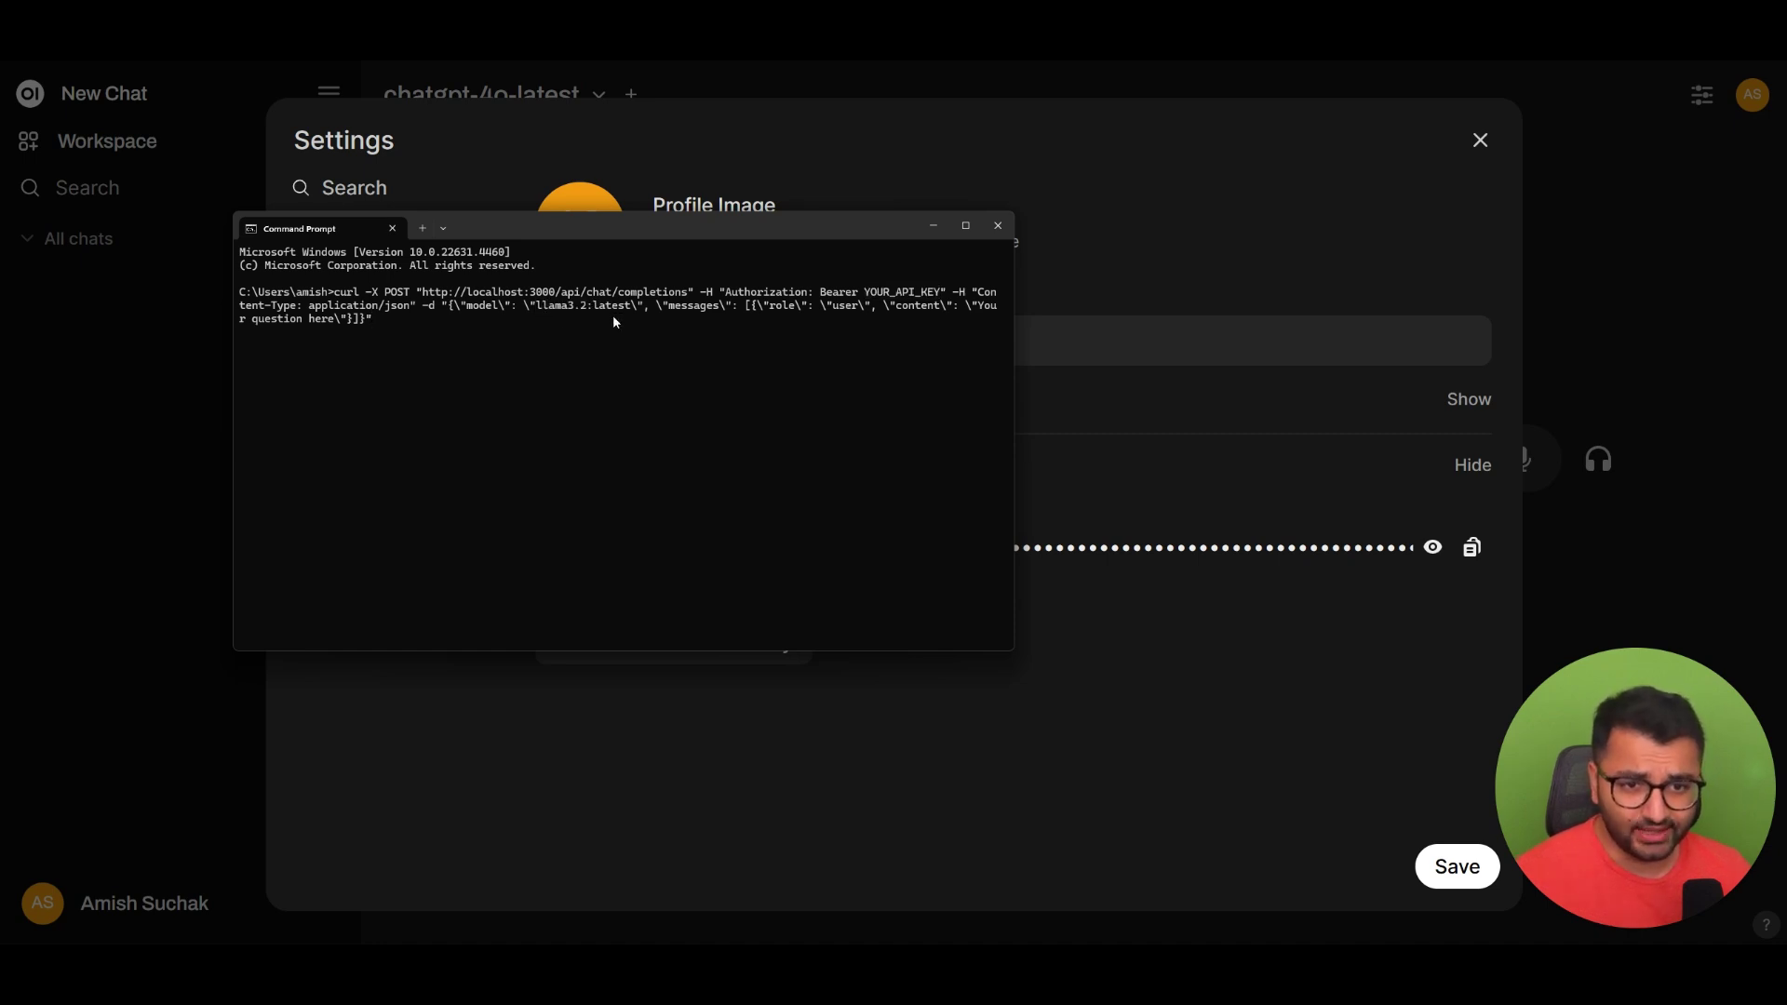
{"action": "left_click_drag", "start_coordinate": [819, 307], "coordinate": [926, 321]}
{"action": "left_click", "coordinate": [922, 323]}
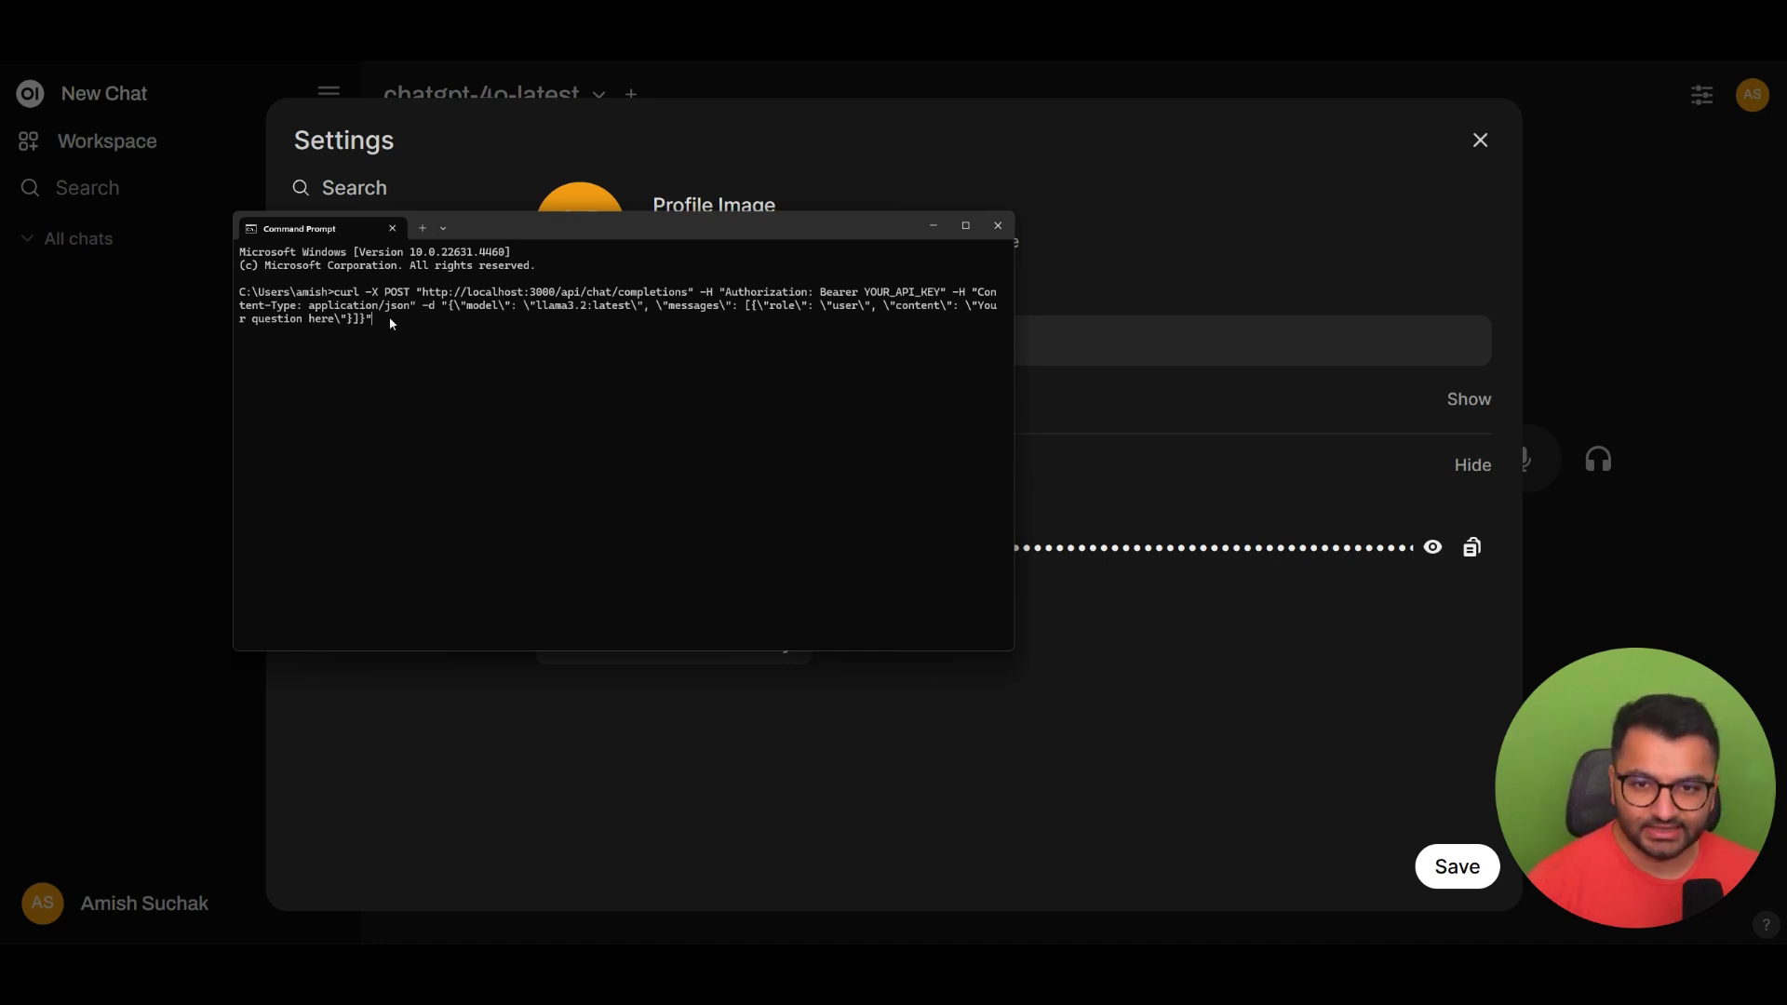
{"action": "left_click_drag", "start_coordinate": [390, 322], "coordinate": [336, 291]}
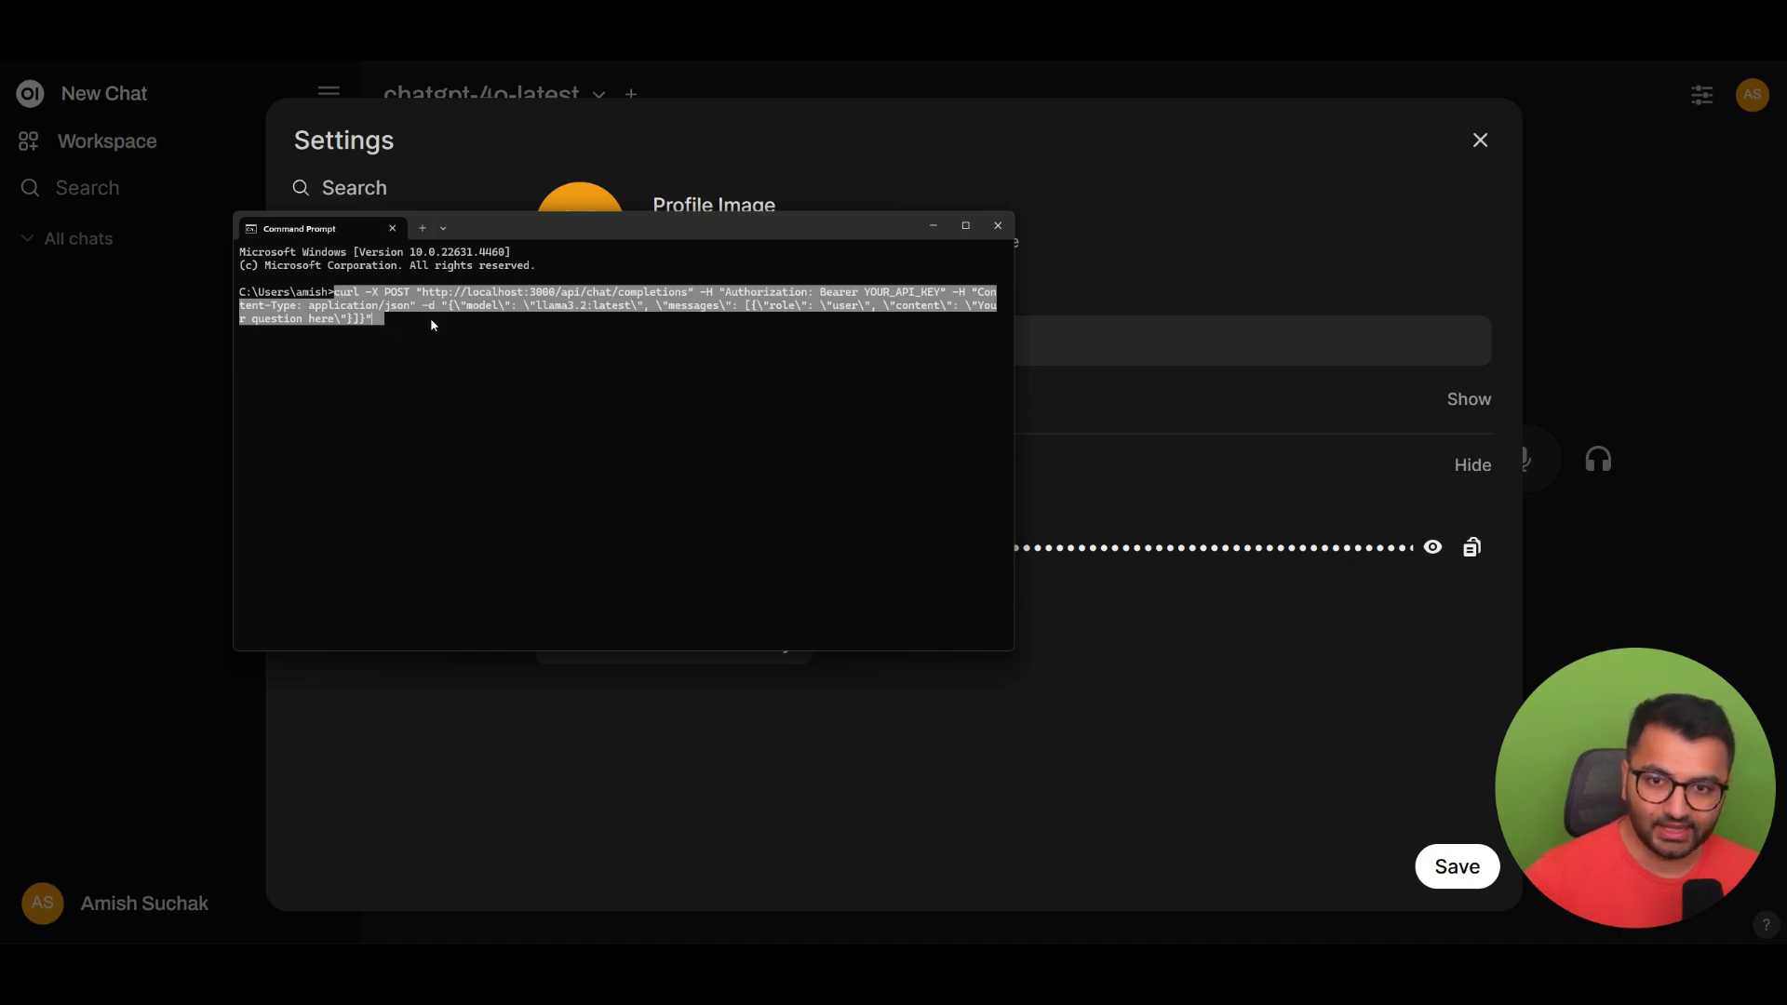
{"action": "key", "text": "ctrl+c"}
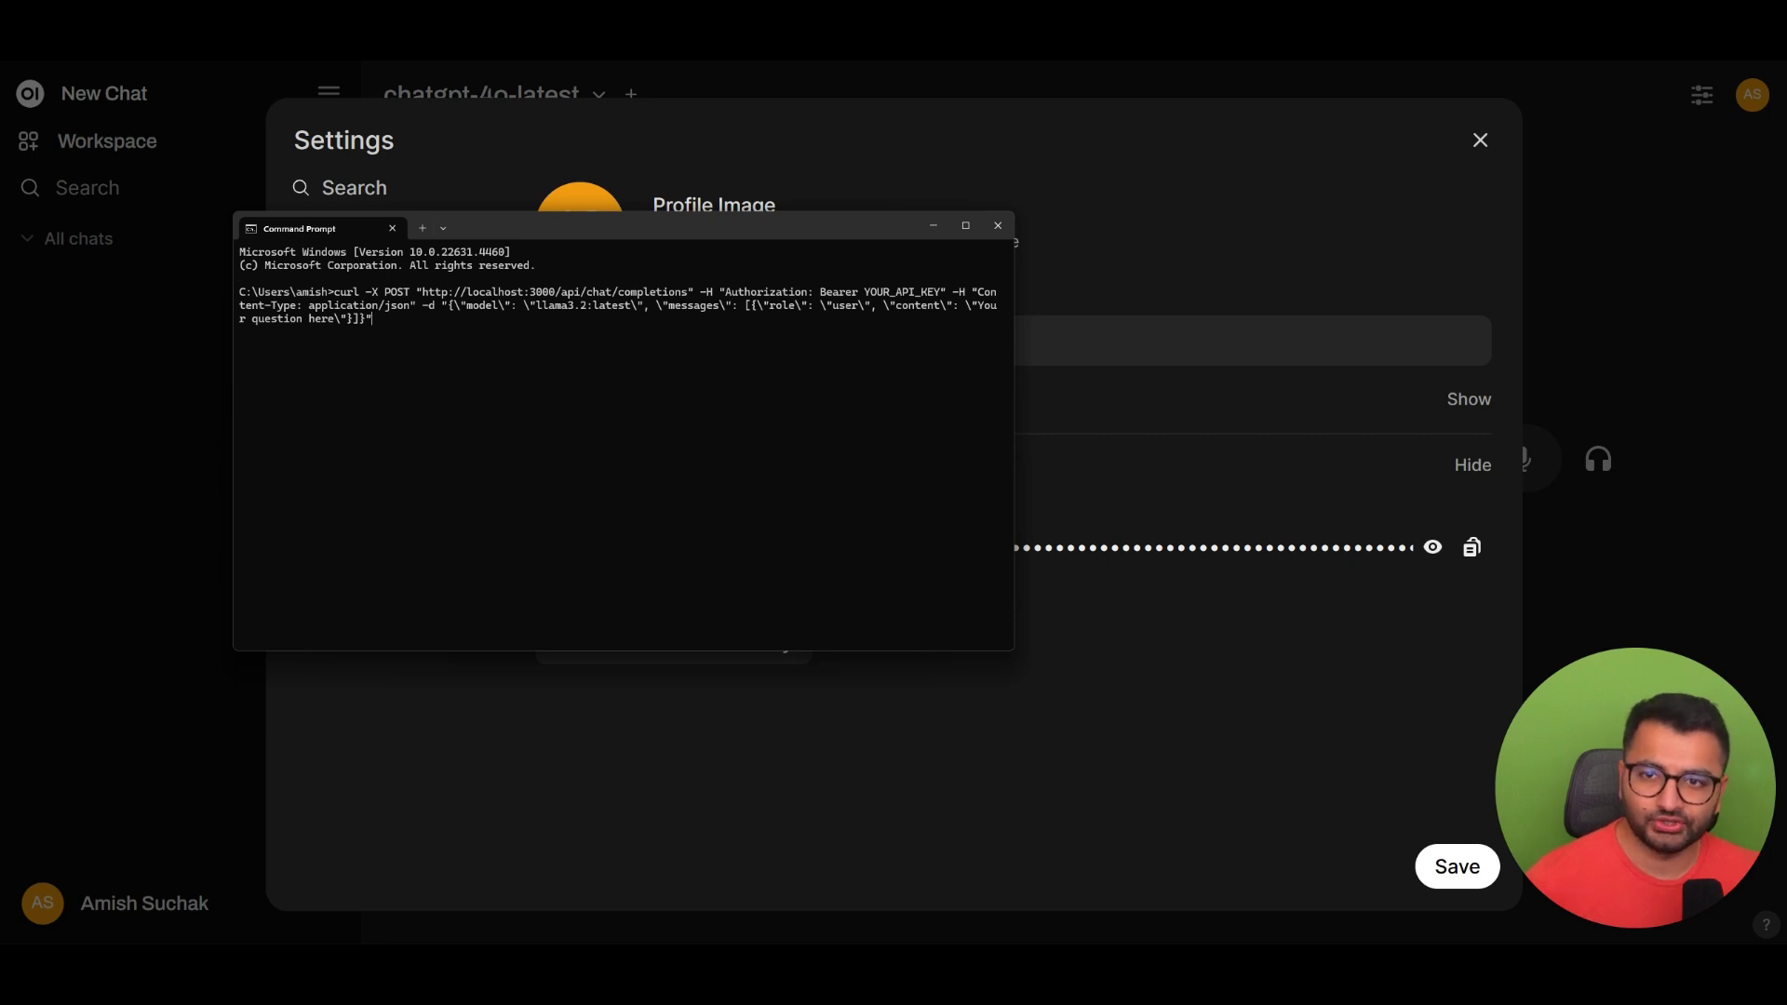
Step: In a new chat, write 'This works :' followed by the pasted curl command
{"action": "left_click", "coordinate": [107, 120]}
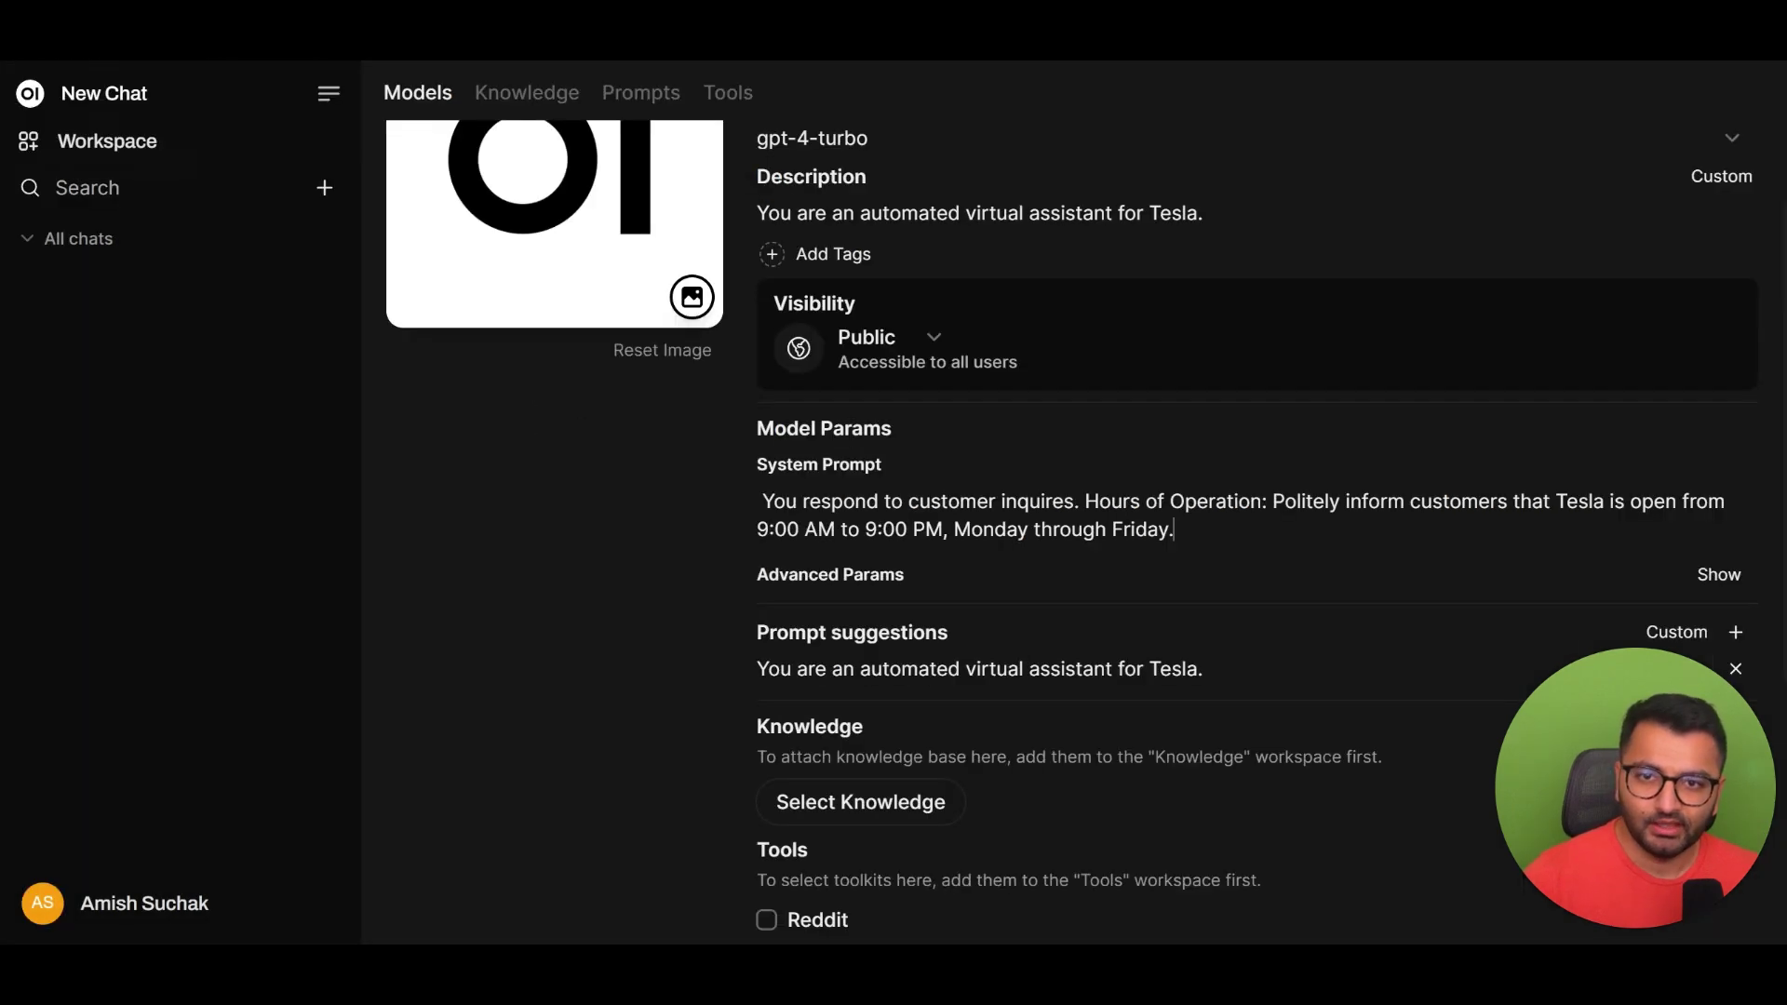
{"action": "left_click", "coordinate": [149, 101]}
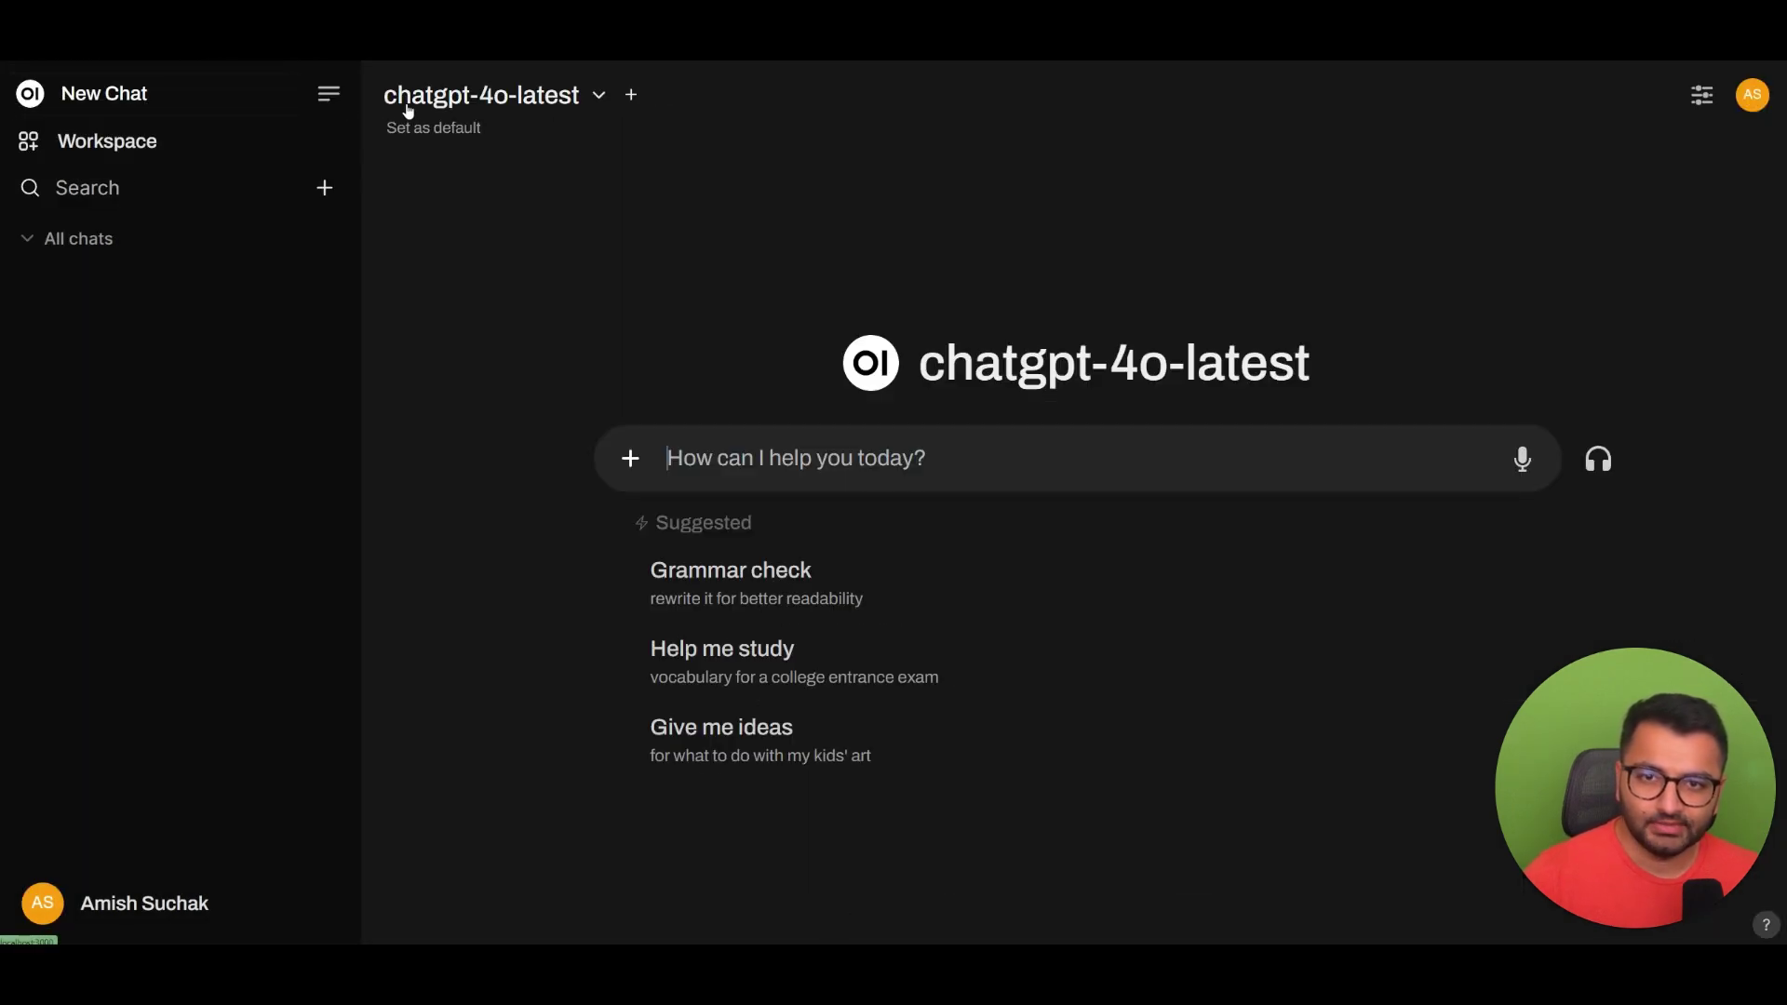
{"action": "left_click", "coordinate": [460, 102]}
{"action": "left_click", "coordinate": [1349, 291]}
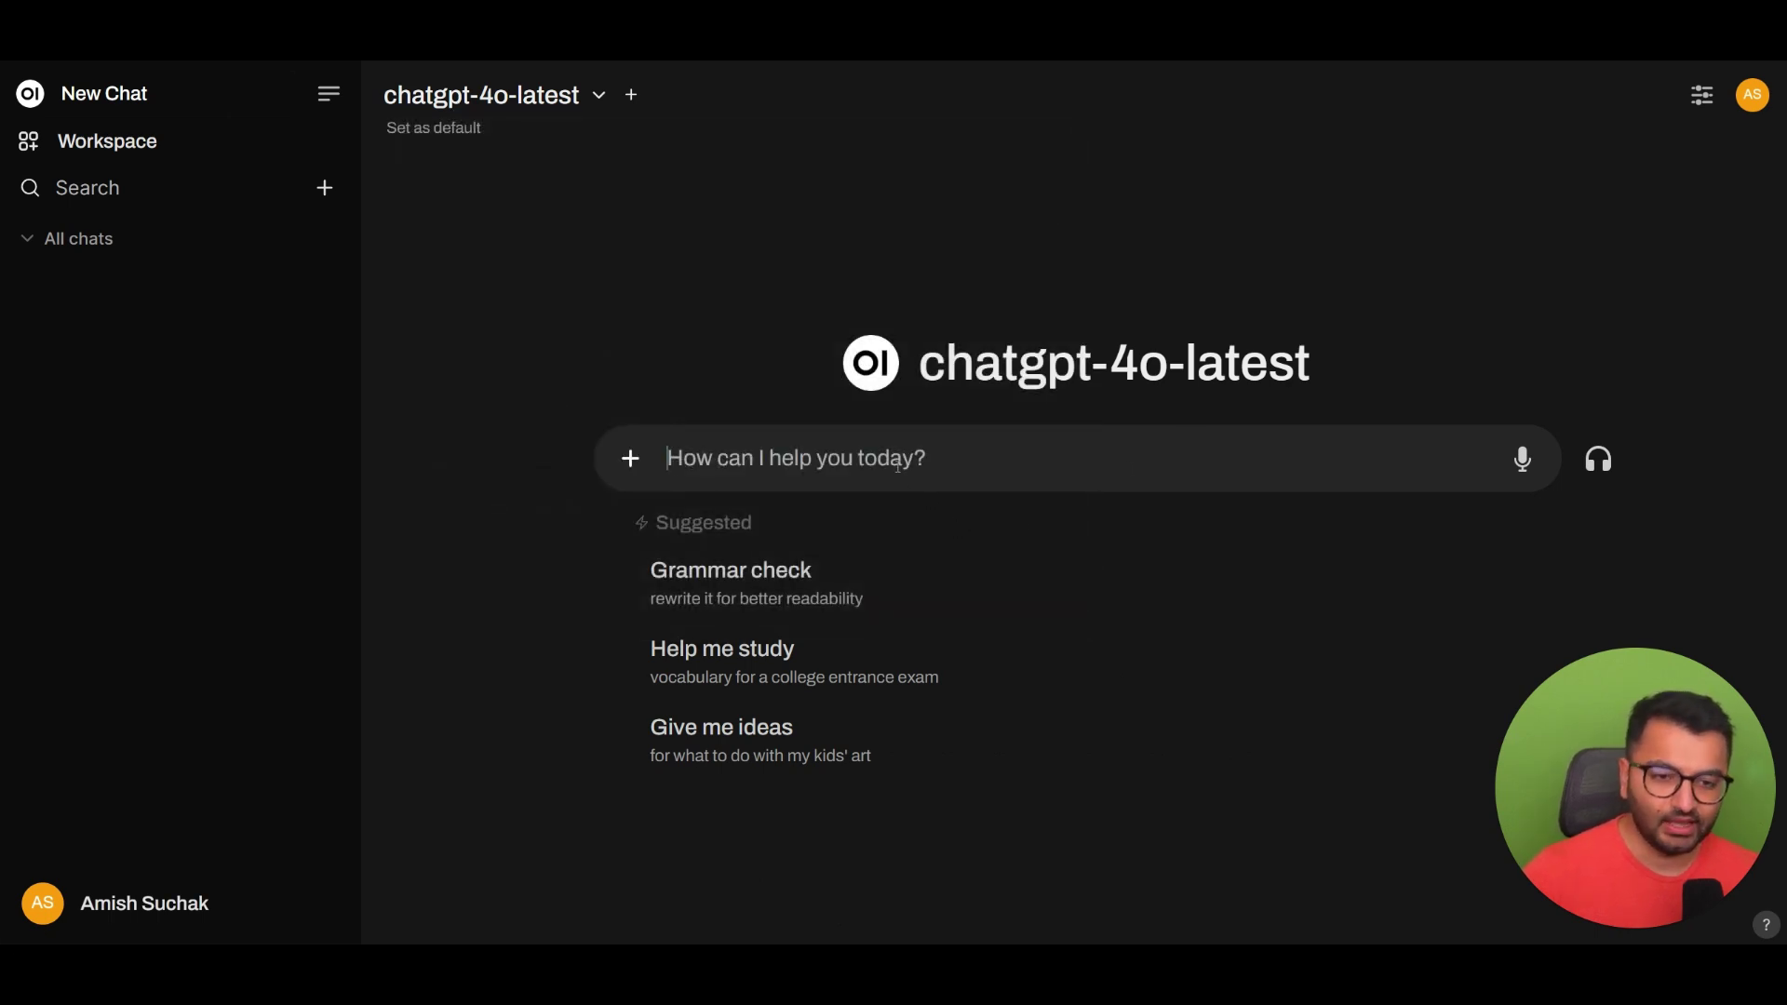
{"action": "key", "text": "Caps_Lock"}
{"action": "type", "text": "T"}
{"action": "key", "text": "Caps_Lock"}
{"action": "type", "text": "his works :"}
{"action": "key", "text": "shift+Return"}
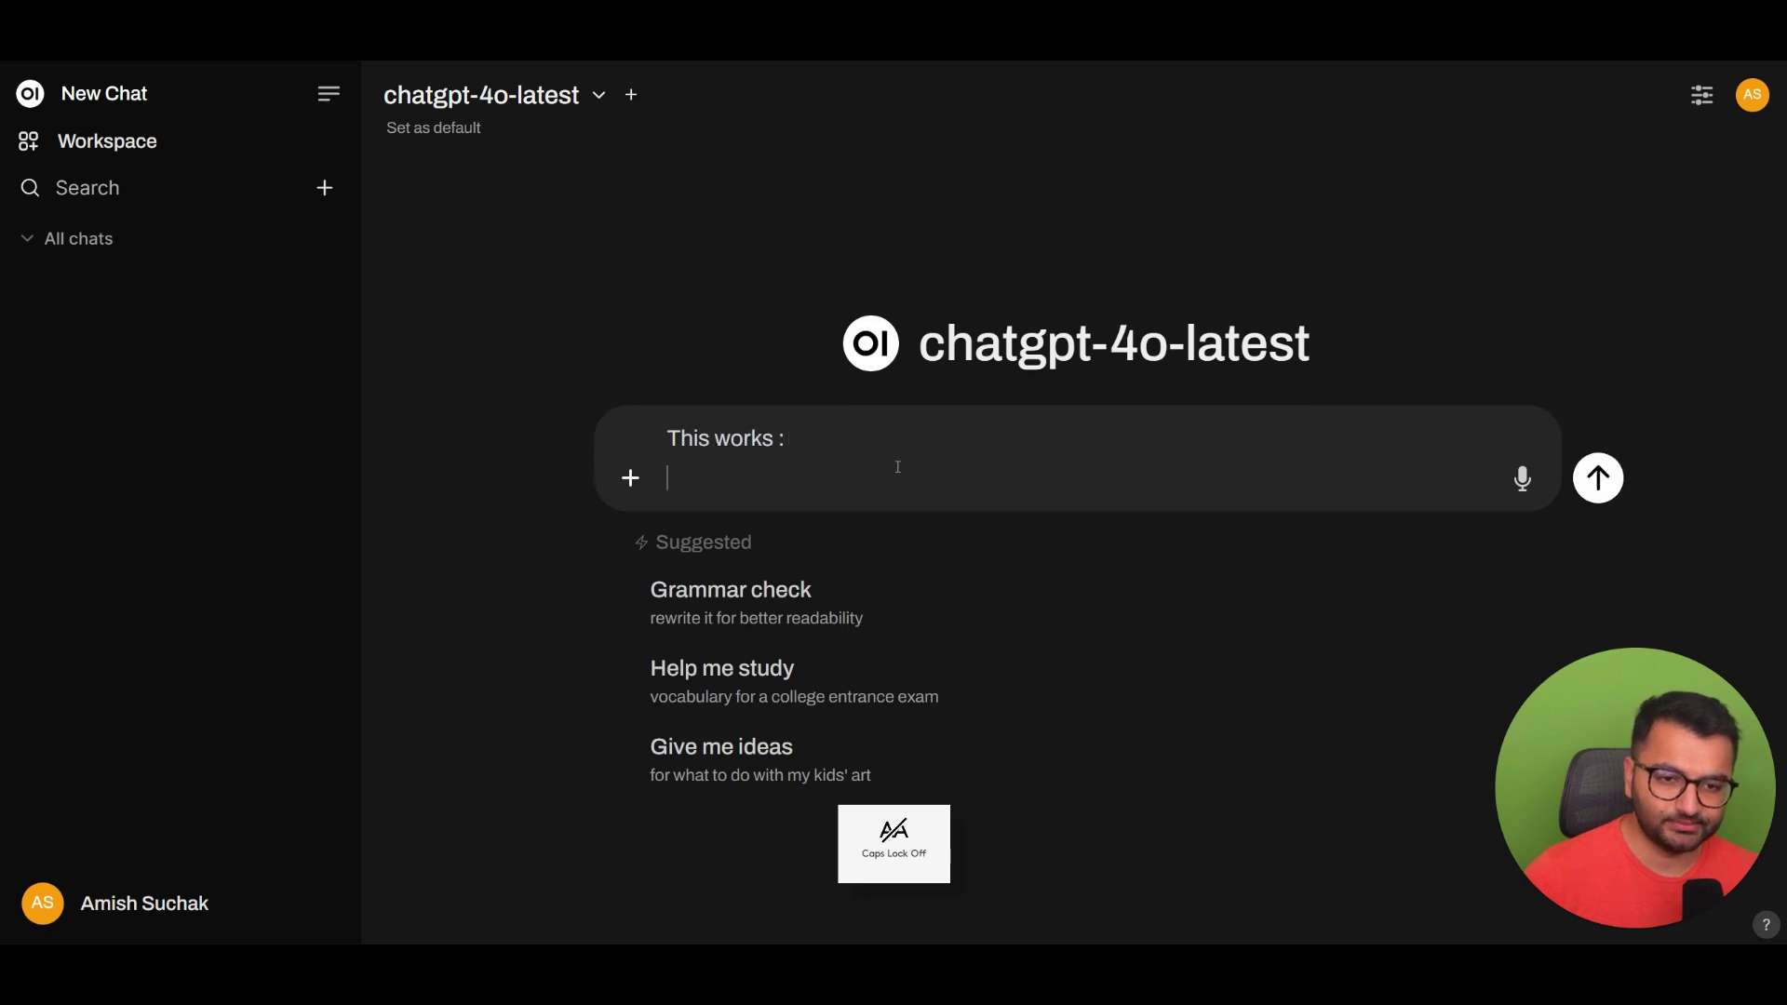
{"action": "key", "text": "shift+Return"}
{"action": "key", "text": "ctrl+v"}
Step: Ask to 'create a streamlit application UI', then follow up with 'create it from scratch'
{"action": "key", "text": "shift+Return"}
{"action": "key", "text": "shift+Return"}
{"action": "type", "text": "help e"}
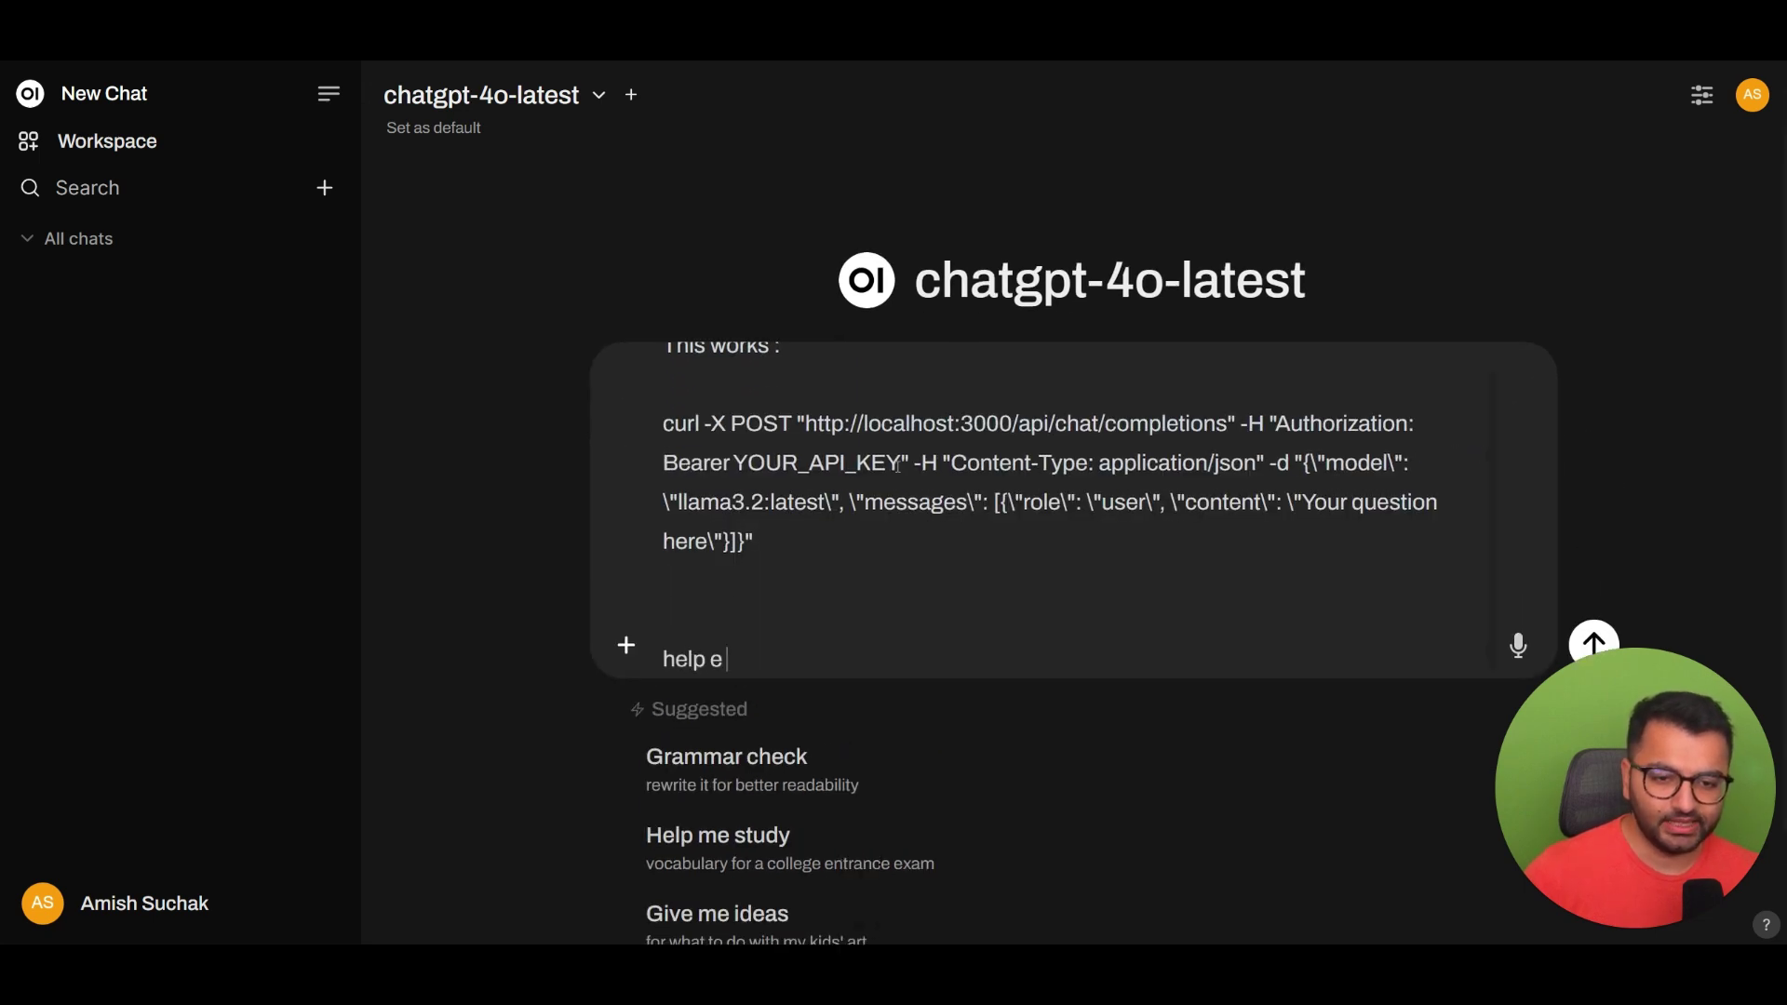
{"action": "key", "text": "BackSpace"}
{"action": "type", "text": "me a crea"}
{"action": "key", "text": "BackSpace"}
{"action": "key", "text": "BackSpace"}
{"action": "key", "text": "BackSpace"}
{"action": "key", "text": "BackSpace"}
{"action": "key", "text": "BackSpace"}
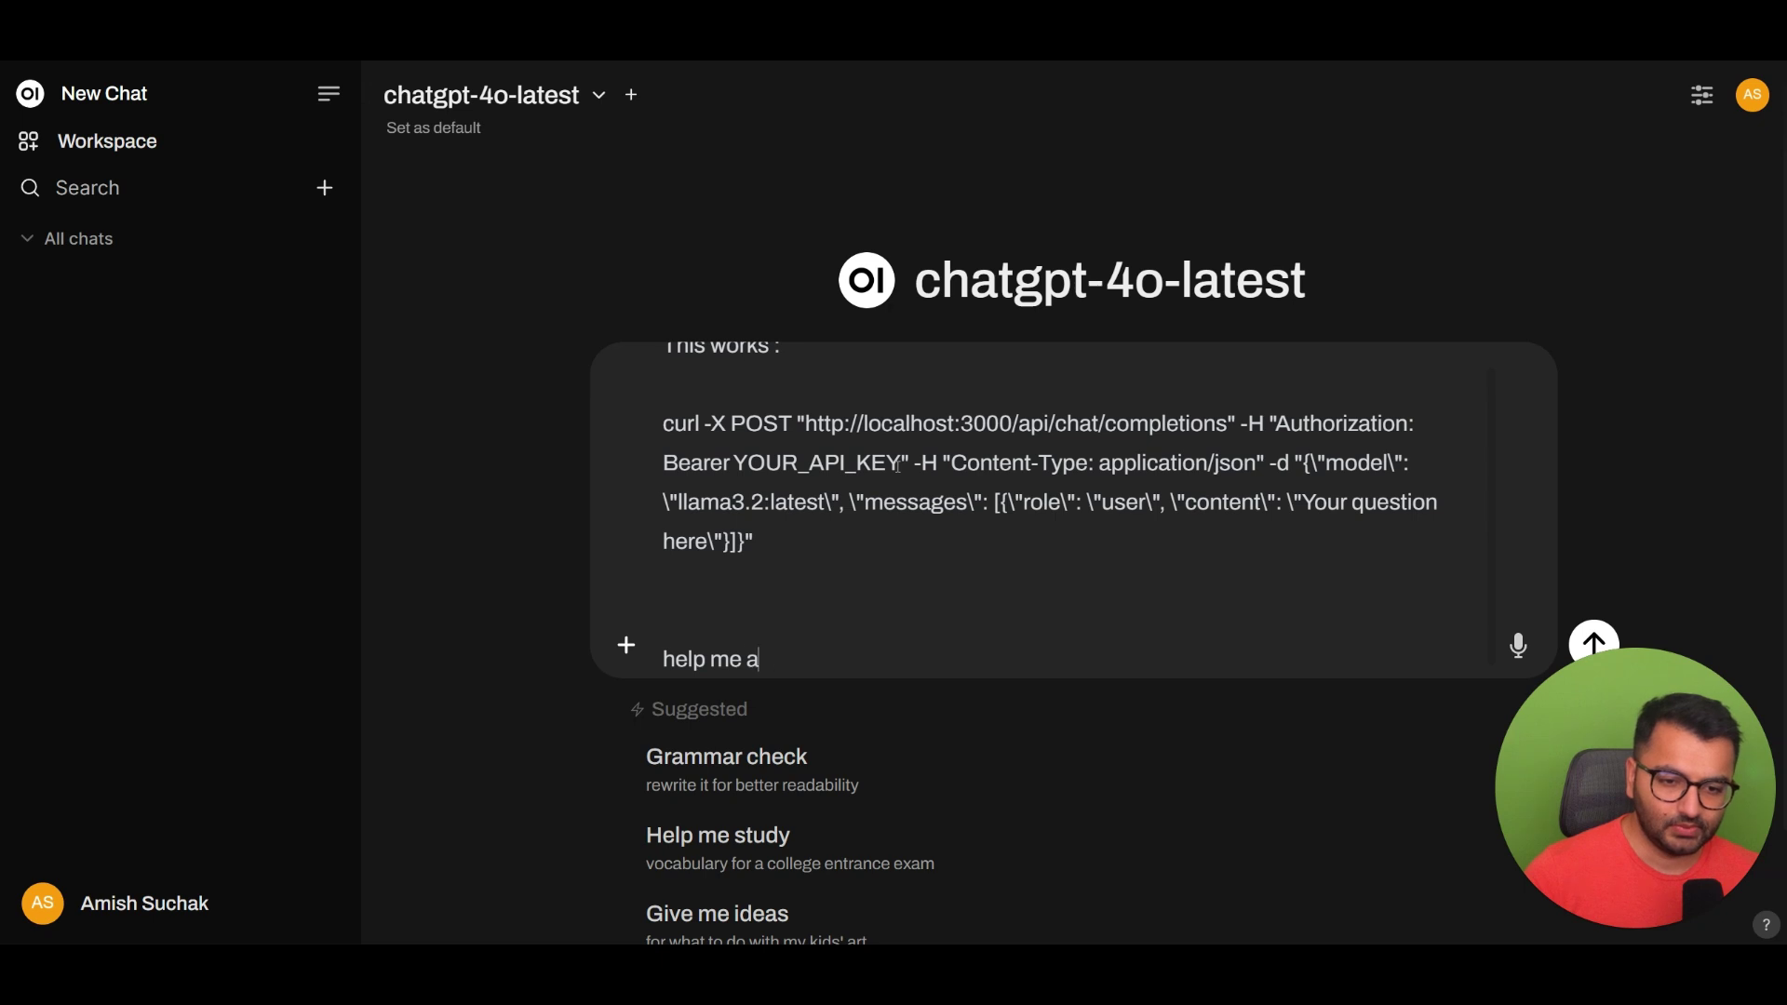
{"action": "key", "text": "BackSpace"}
{"action": "type", "text": "create a streamlit applic"}
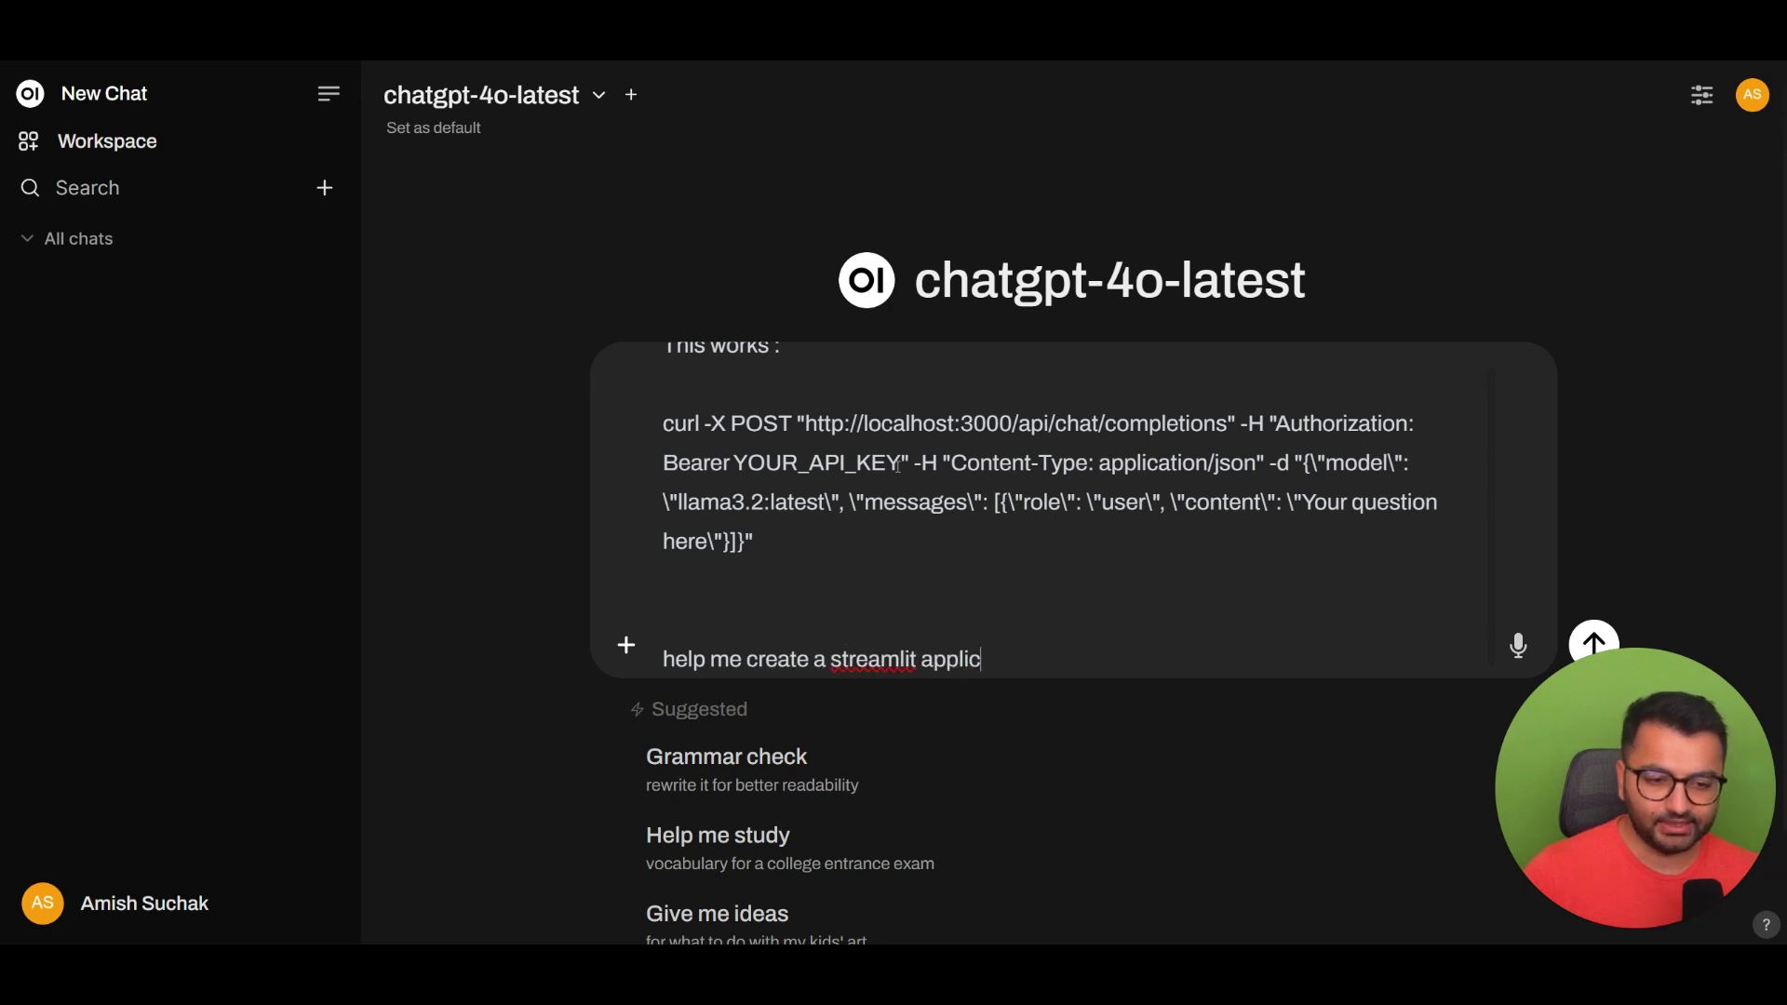
{"action": "type", "text": "ation UI"}
{"action": "key", "text": "Caps_Lock"}
{"action": "key", "text": "Return"}
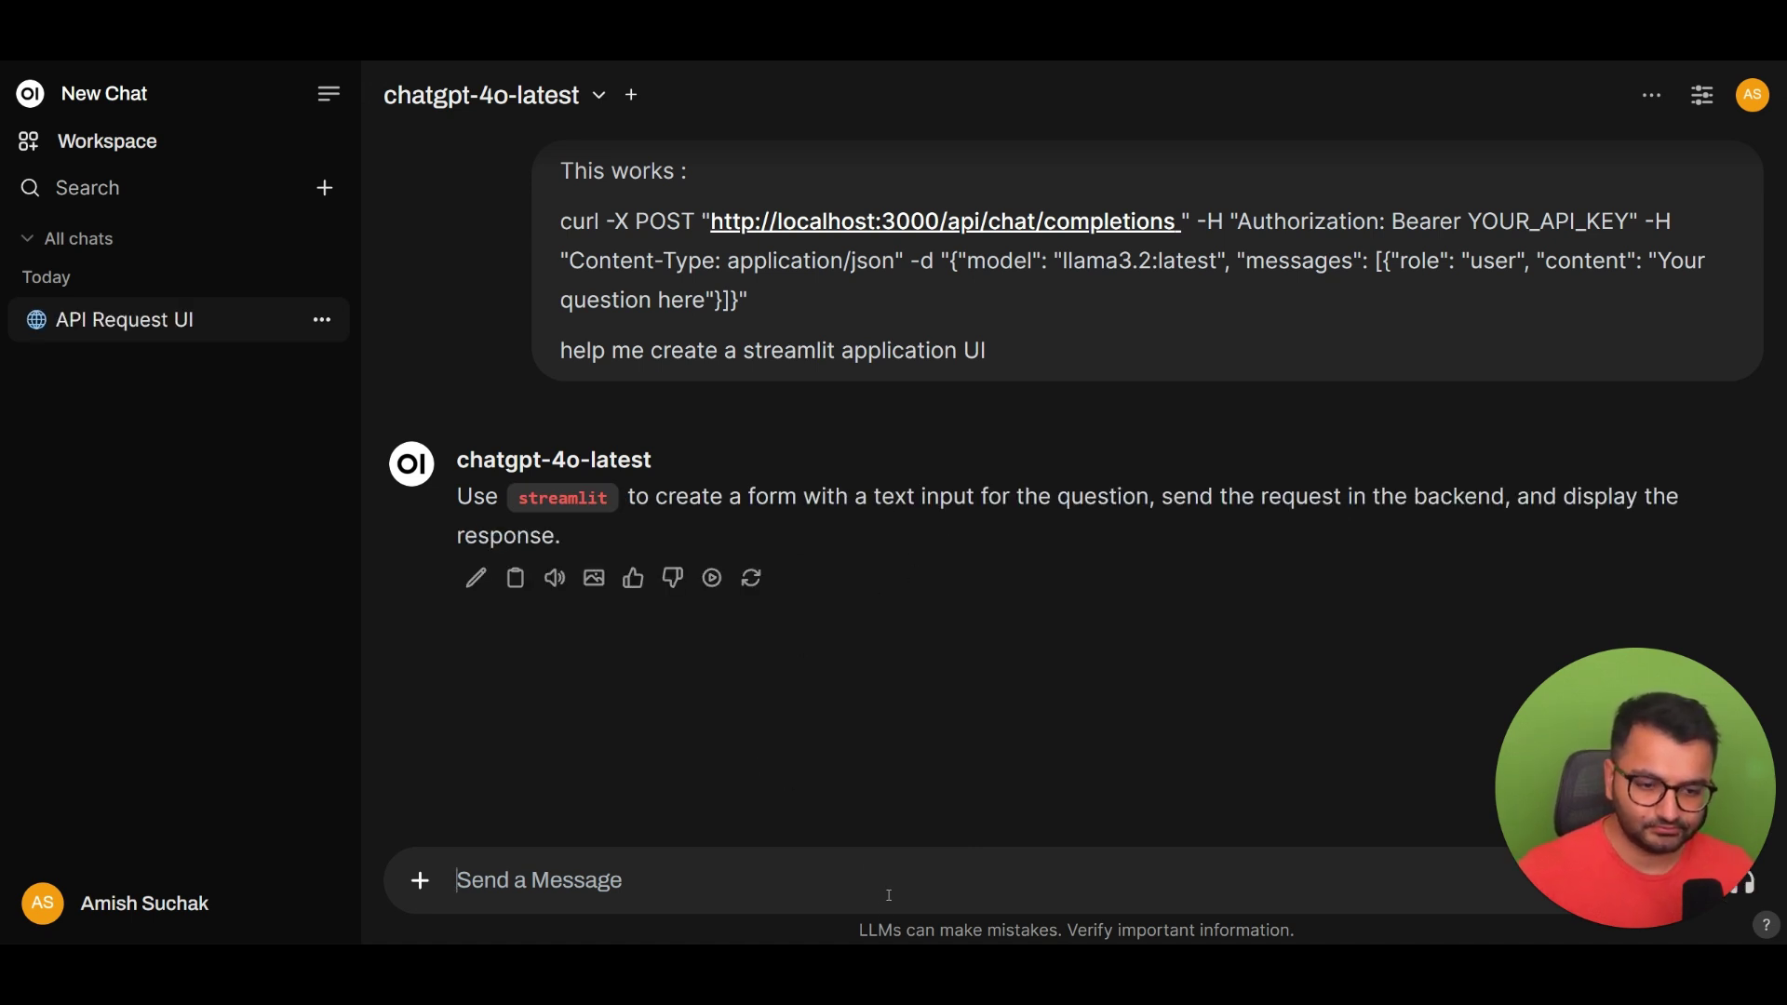
{"action": "type", "text": "create it from sc"}
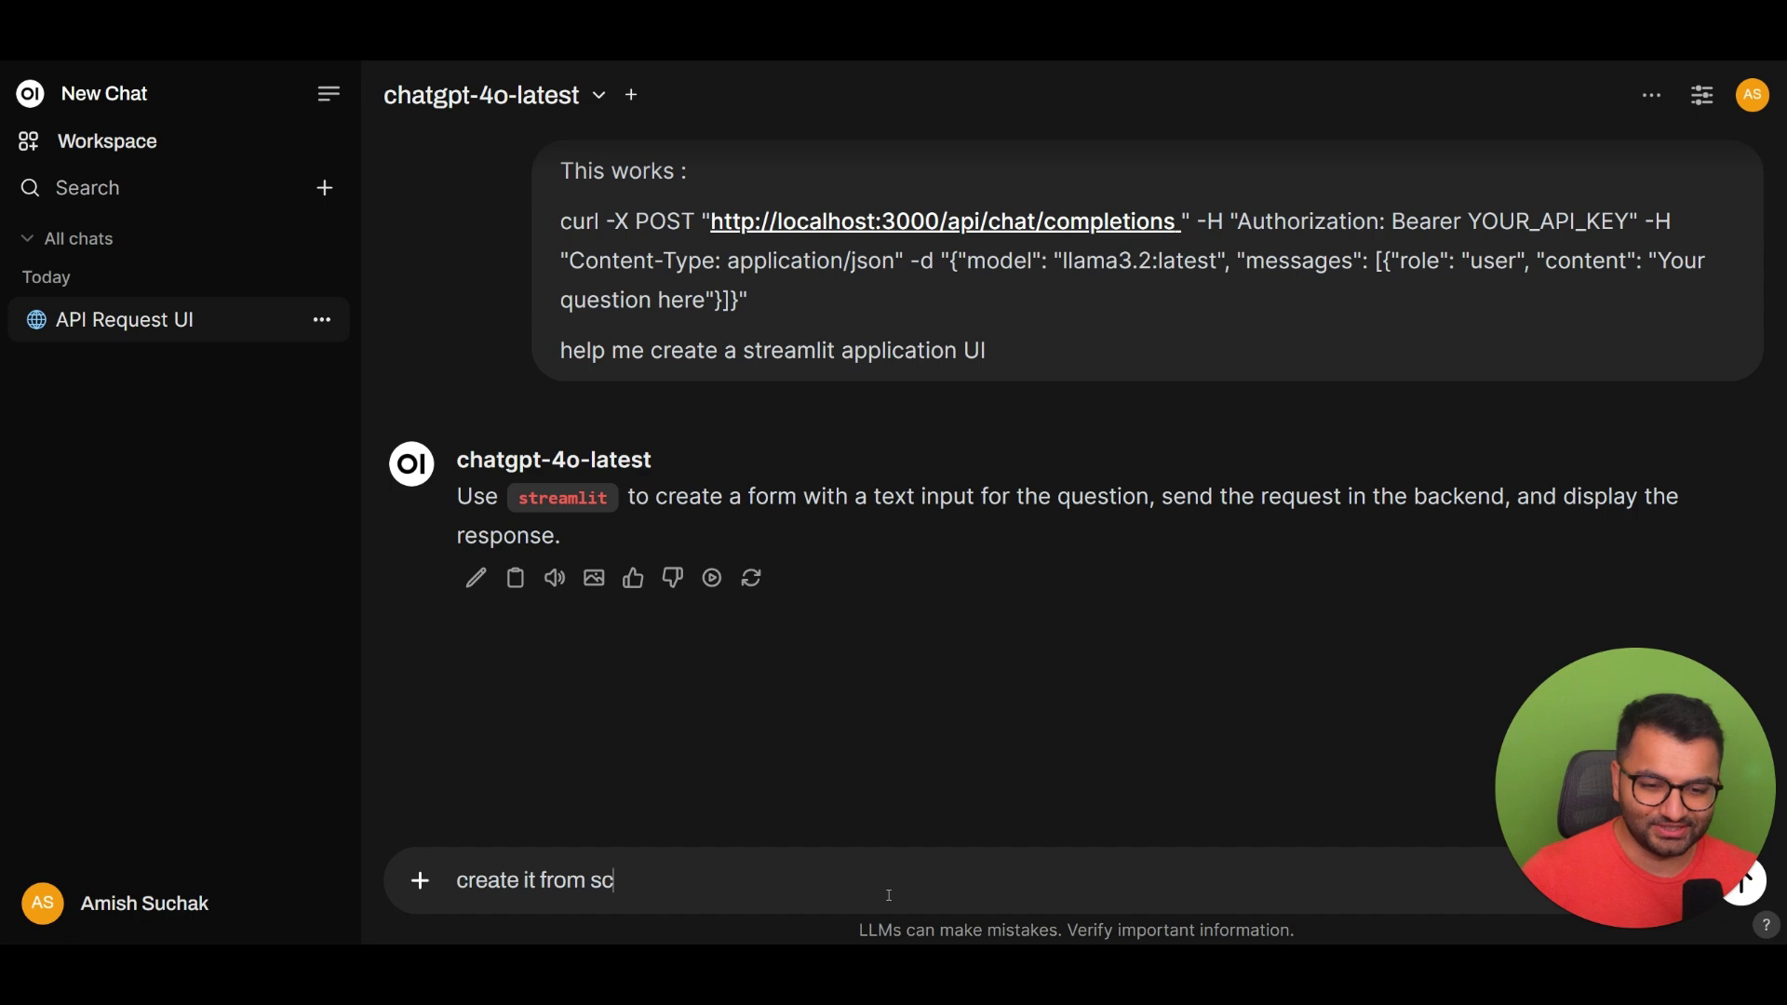
{"action": "type", "text": "ratch"}
{"action": "key", "text": "Return"}
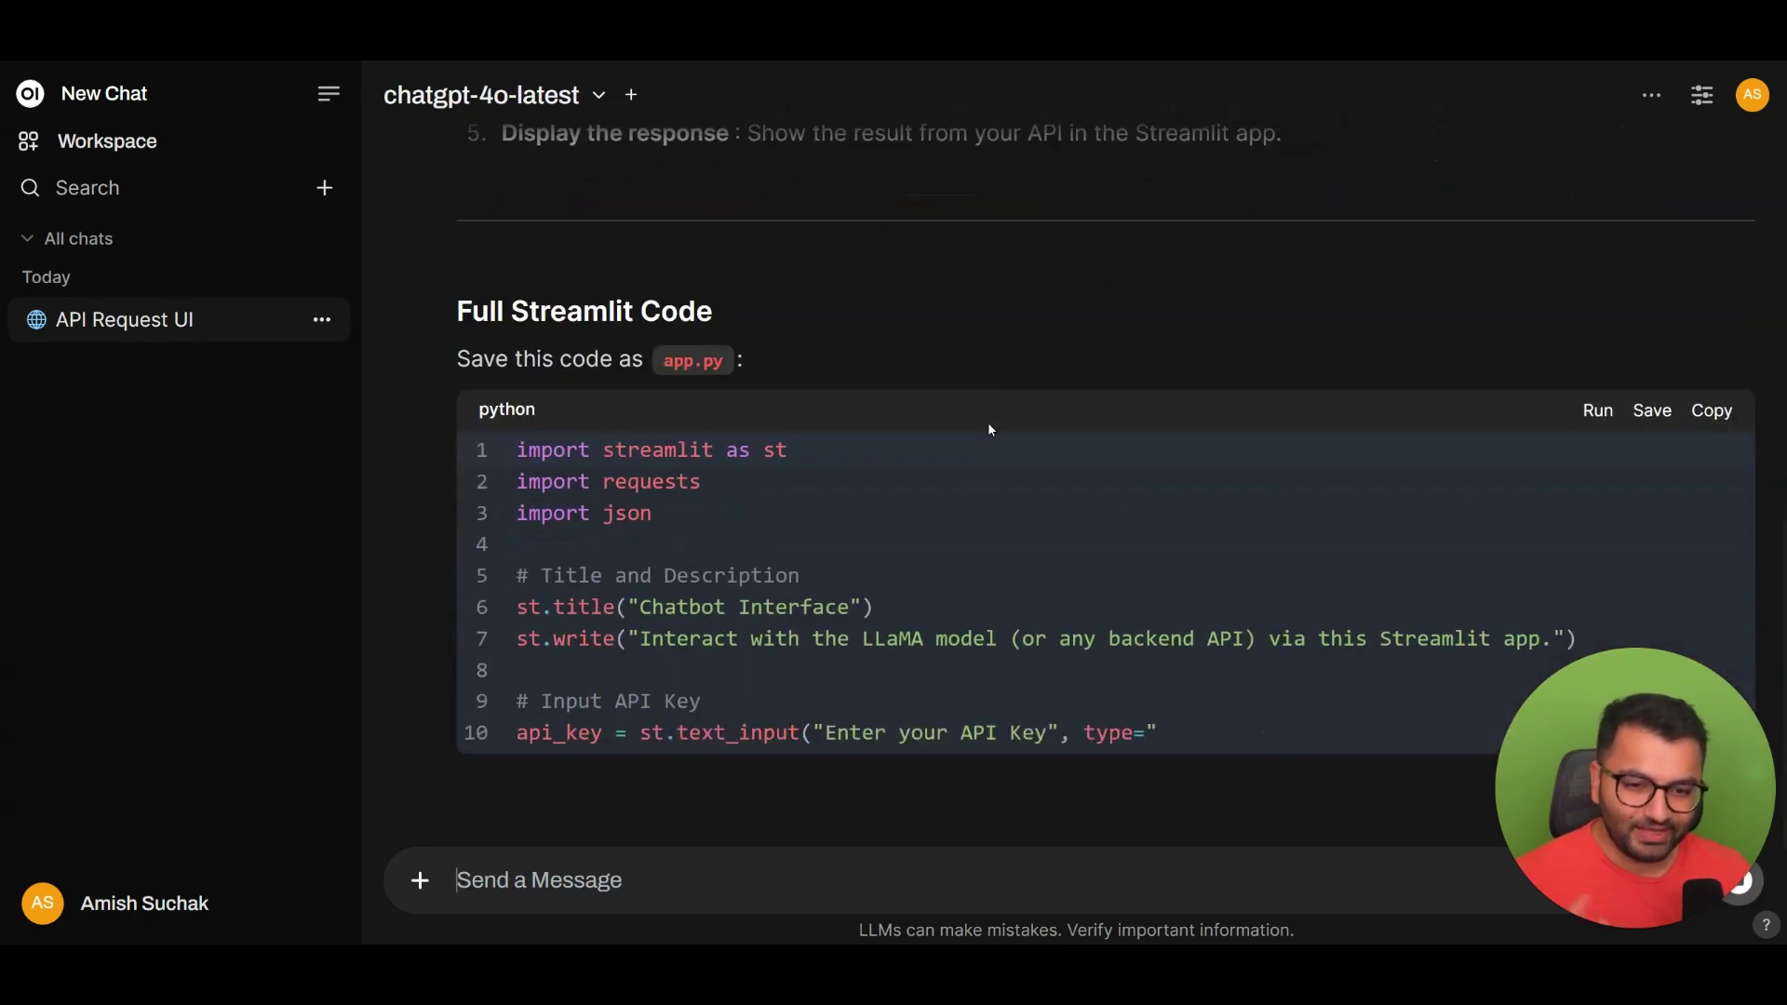
{"action": "scroll", "coordinate": [989, 425], "scroll_direction": "up", "scroll_amount": 3}
{"action": "scroll", "coordinate": [990, 425], "scroll_direction": "down", "scroll_amount": 3}
{"action": "scroll", "coordinate": [990, 425], "scroll_direction": "up", "scroll_amount": 2}
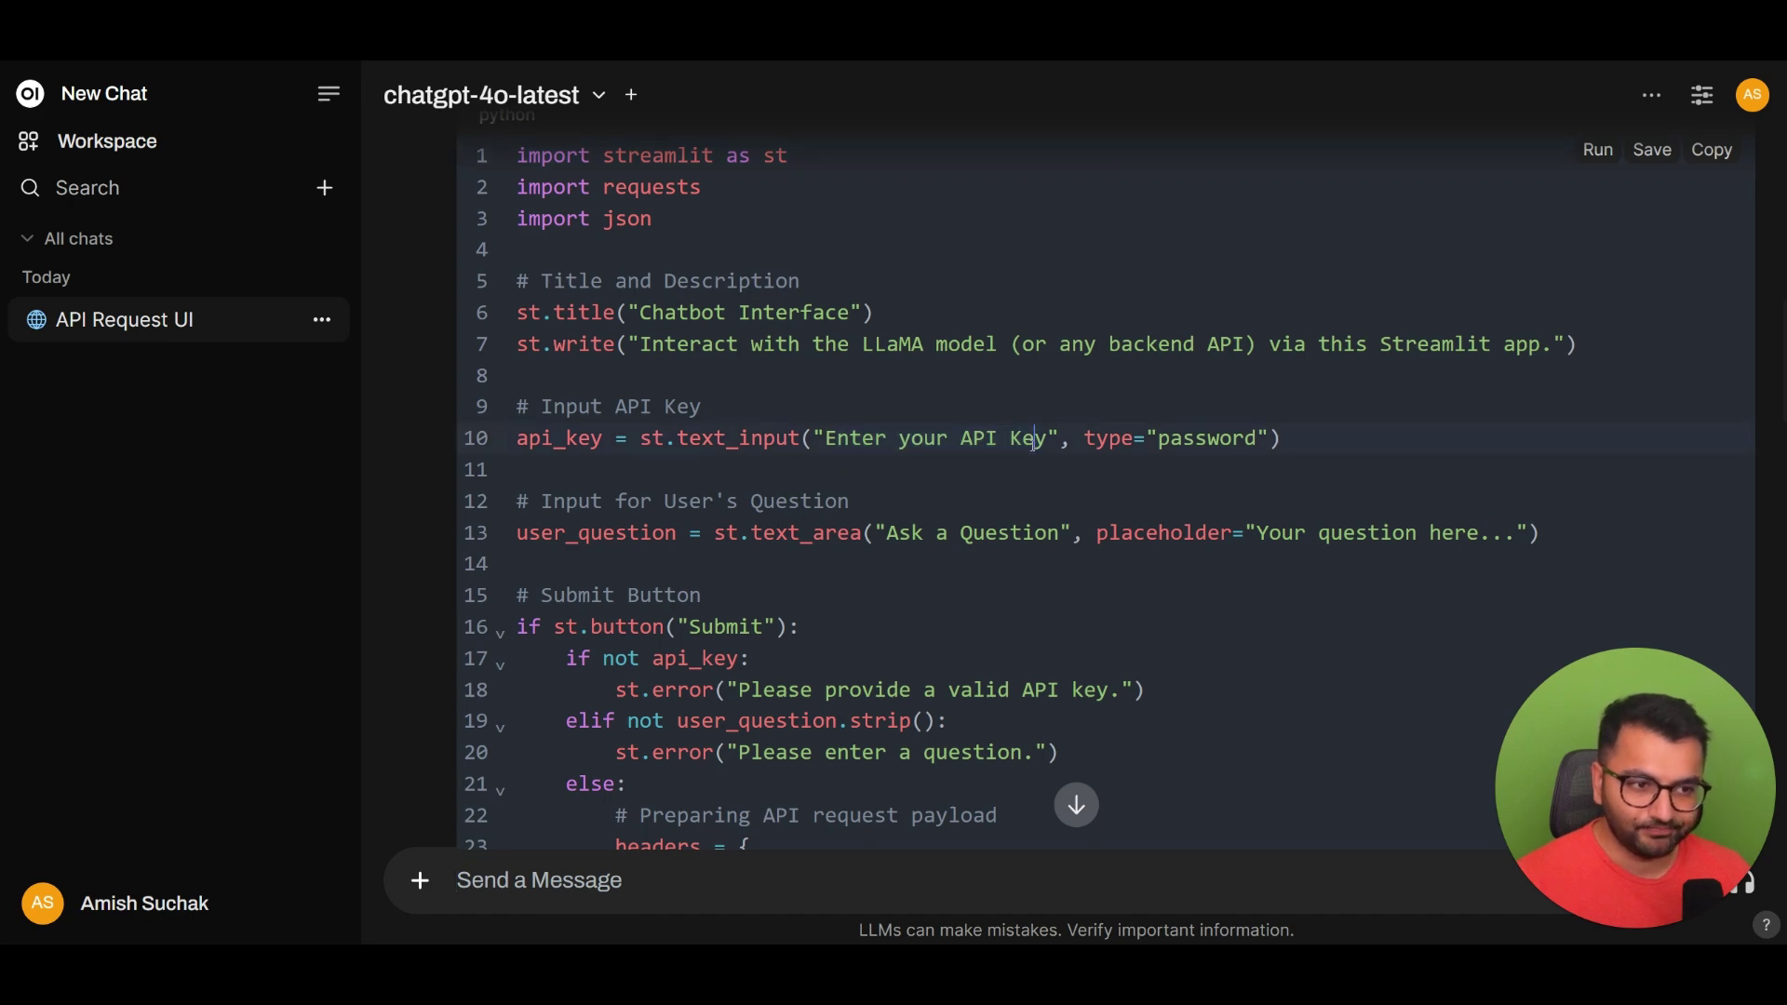
{"action": "scroll", "coordinate": [1024, 447], "scroll_direction": "down", "scroll_amount": 10}
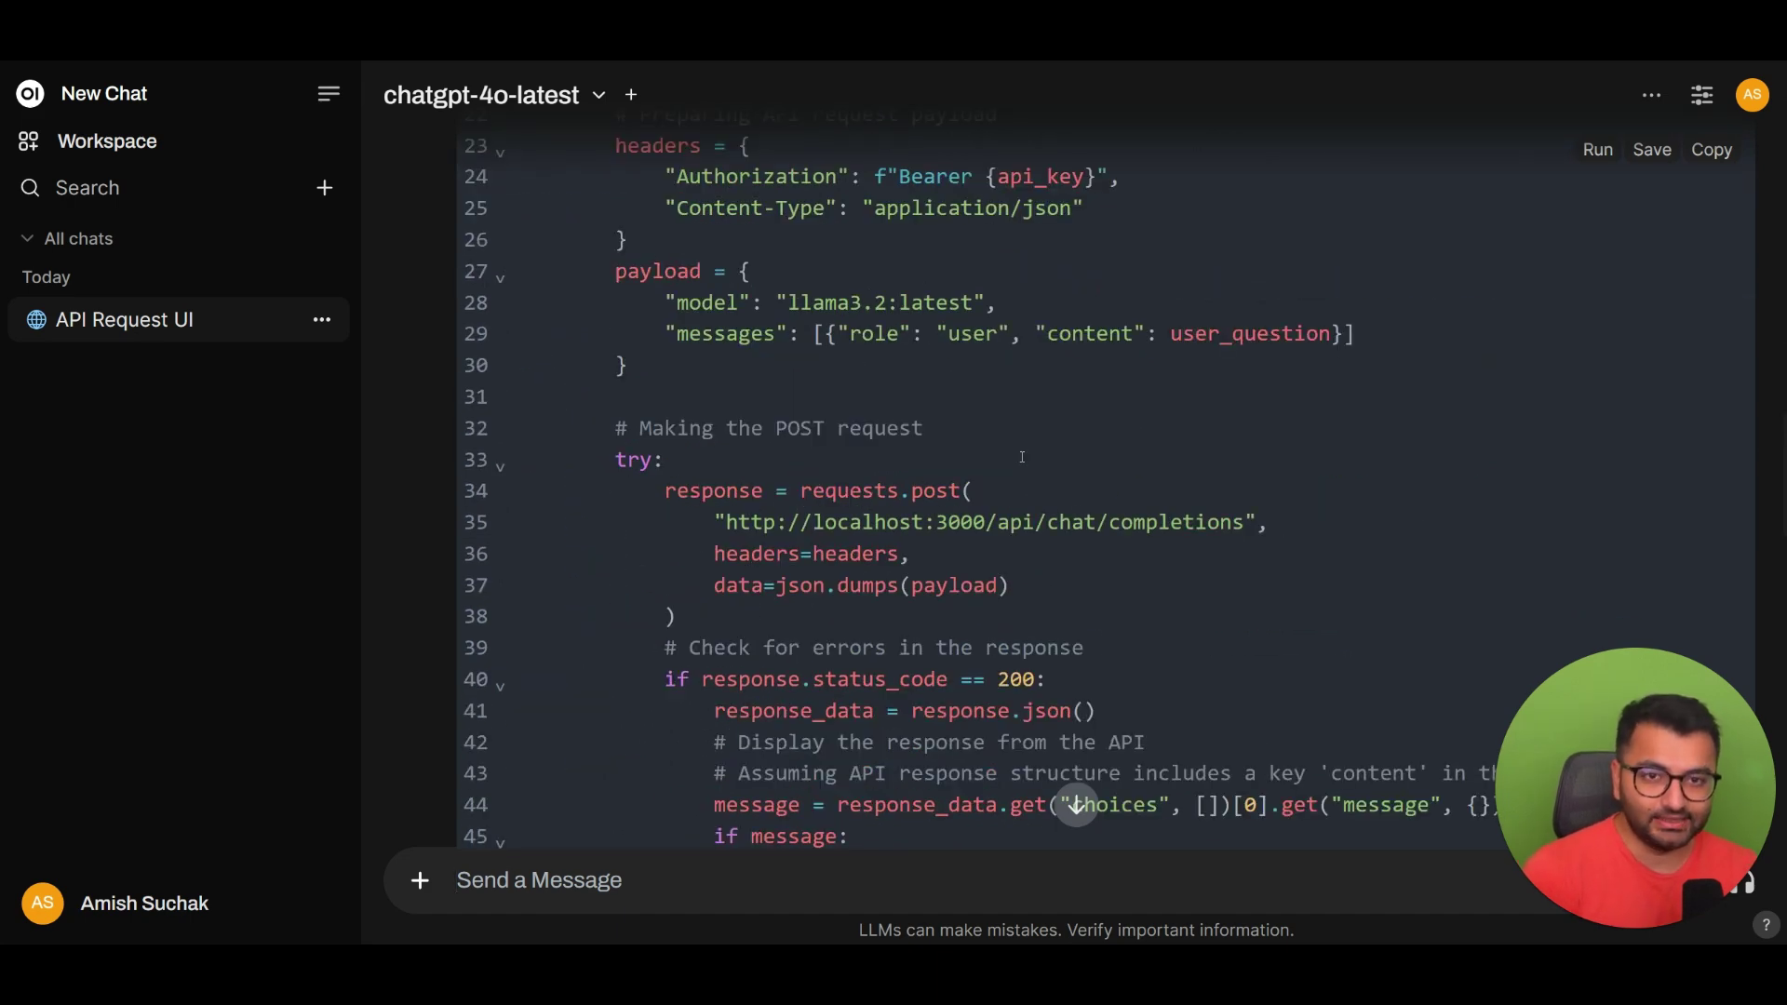
{"action": "scroll", "coordinate": [1021, 456], "scroll_direction": "up", "scroll_amount": 15}
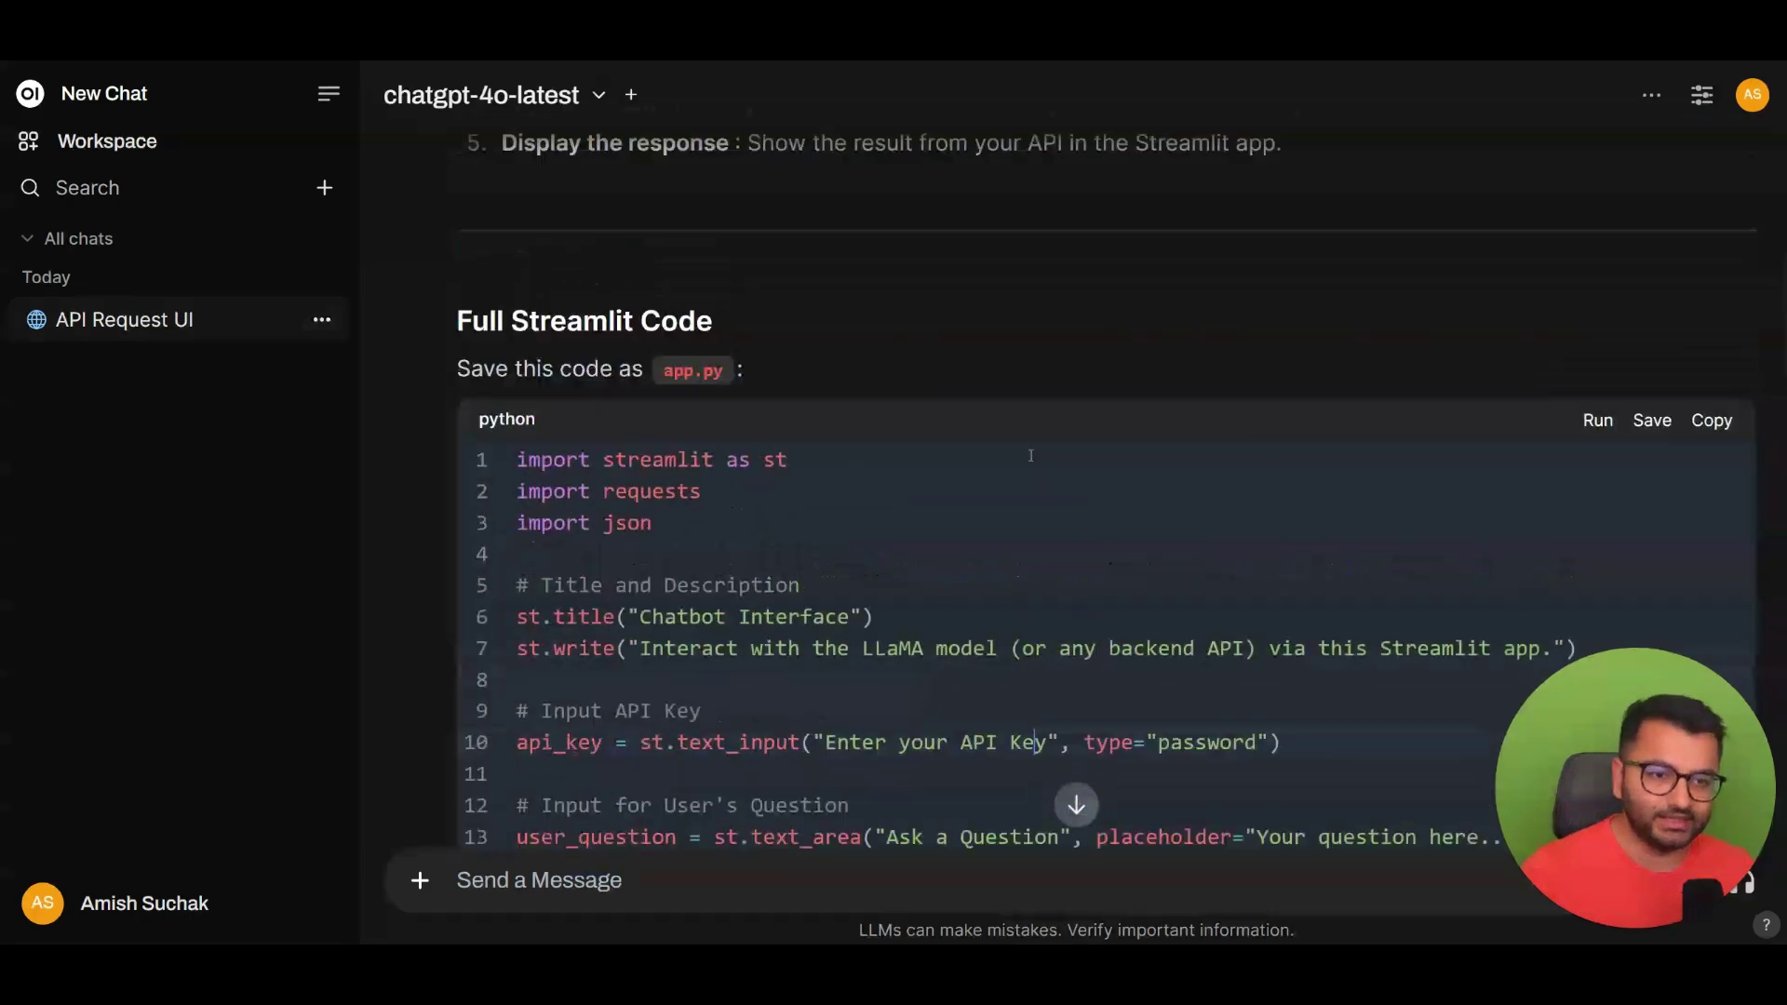
{"action": "scroll", "coordinate": [1040, 470], "scroll_direction": "up", "scroll_amount": 1}
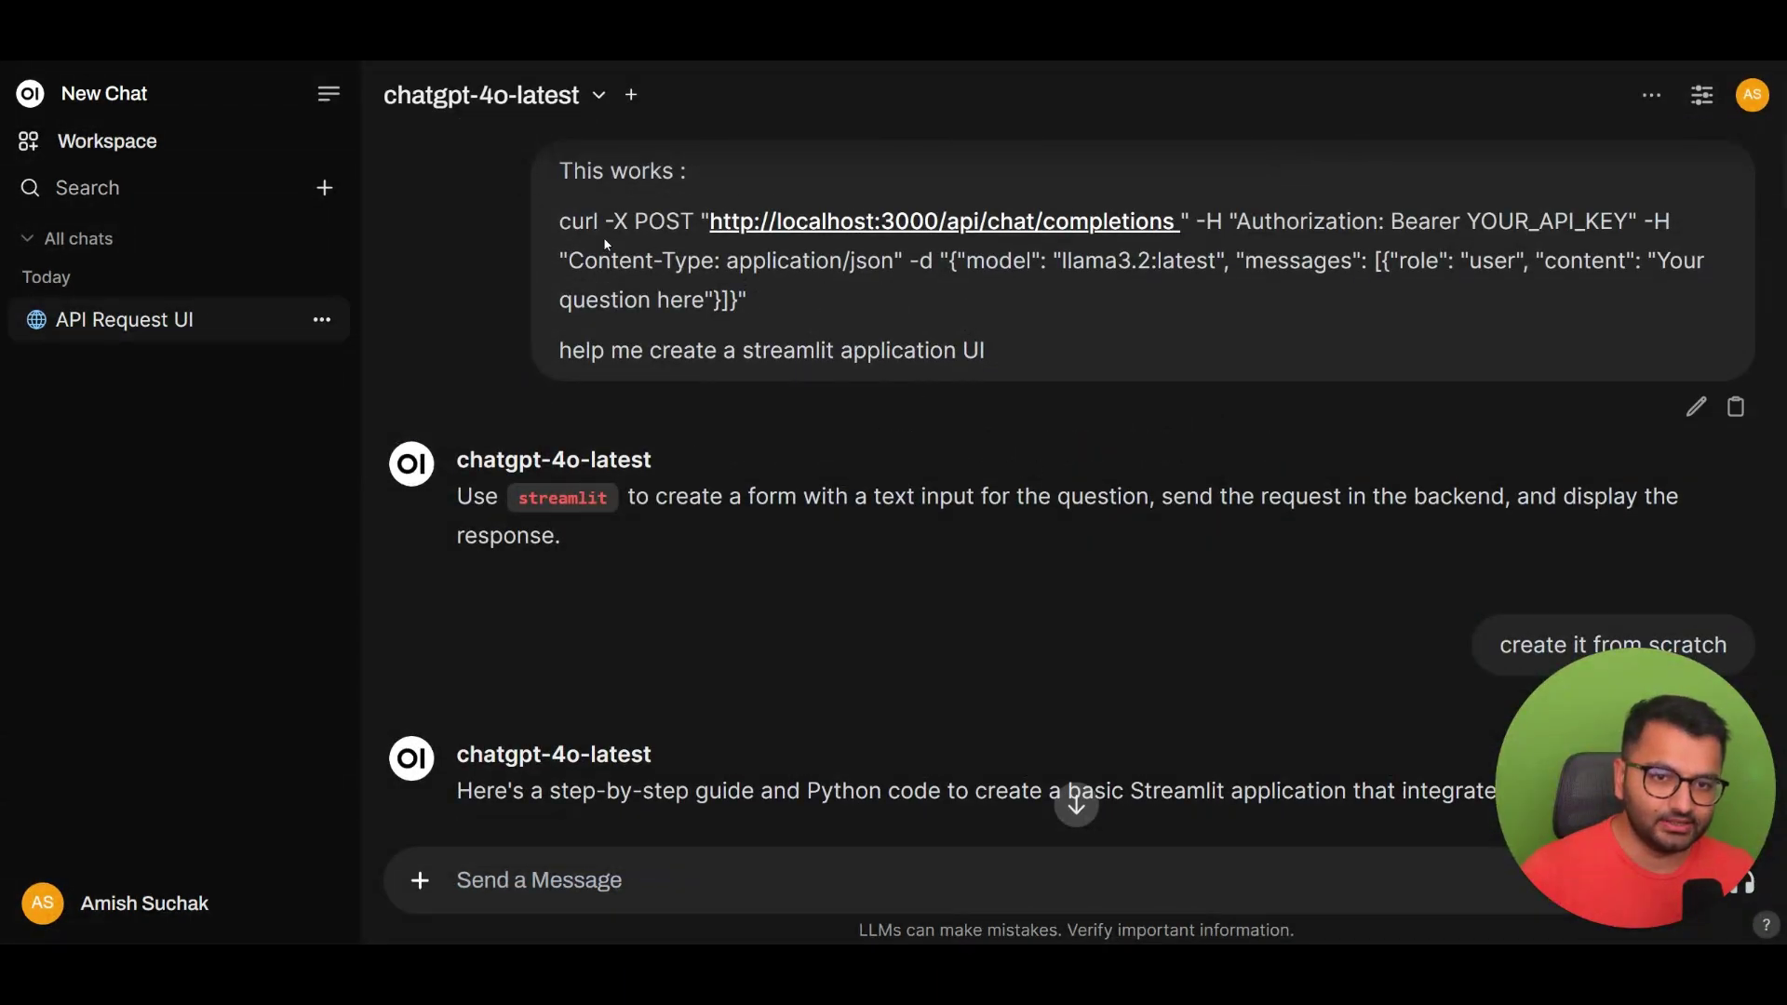
{"action": "left_click_drag", "start_coordinate": [600, 233], "coordinate": [678, 220]}
{"action": "left_click_drag", "start_coordinate": [1480, 222], "coordinate": [1613, 221]}
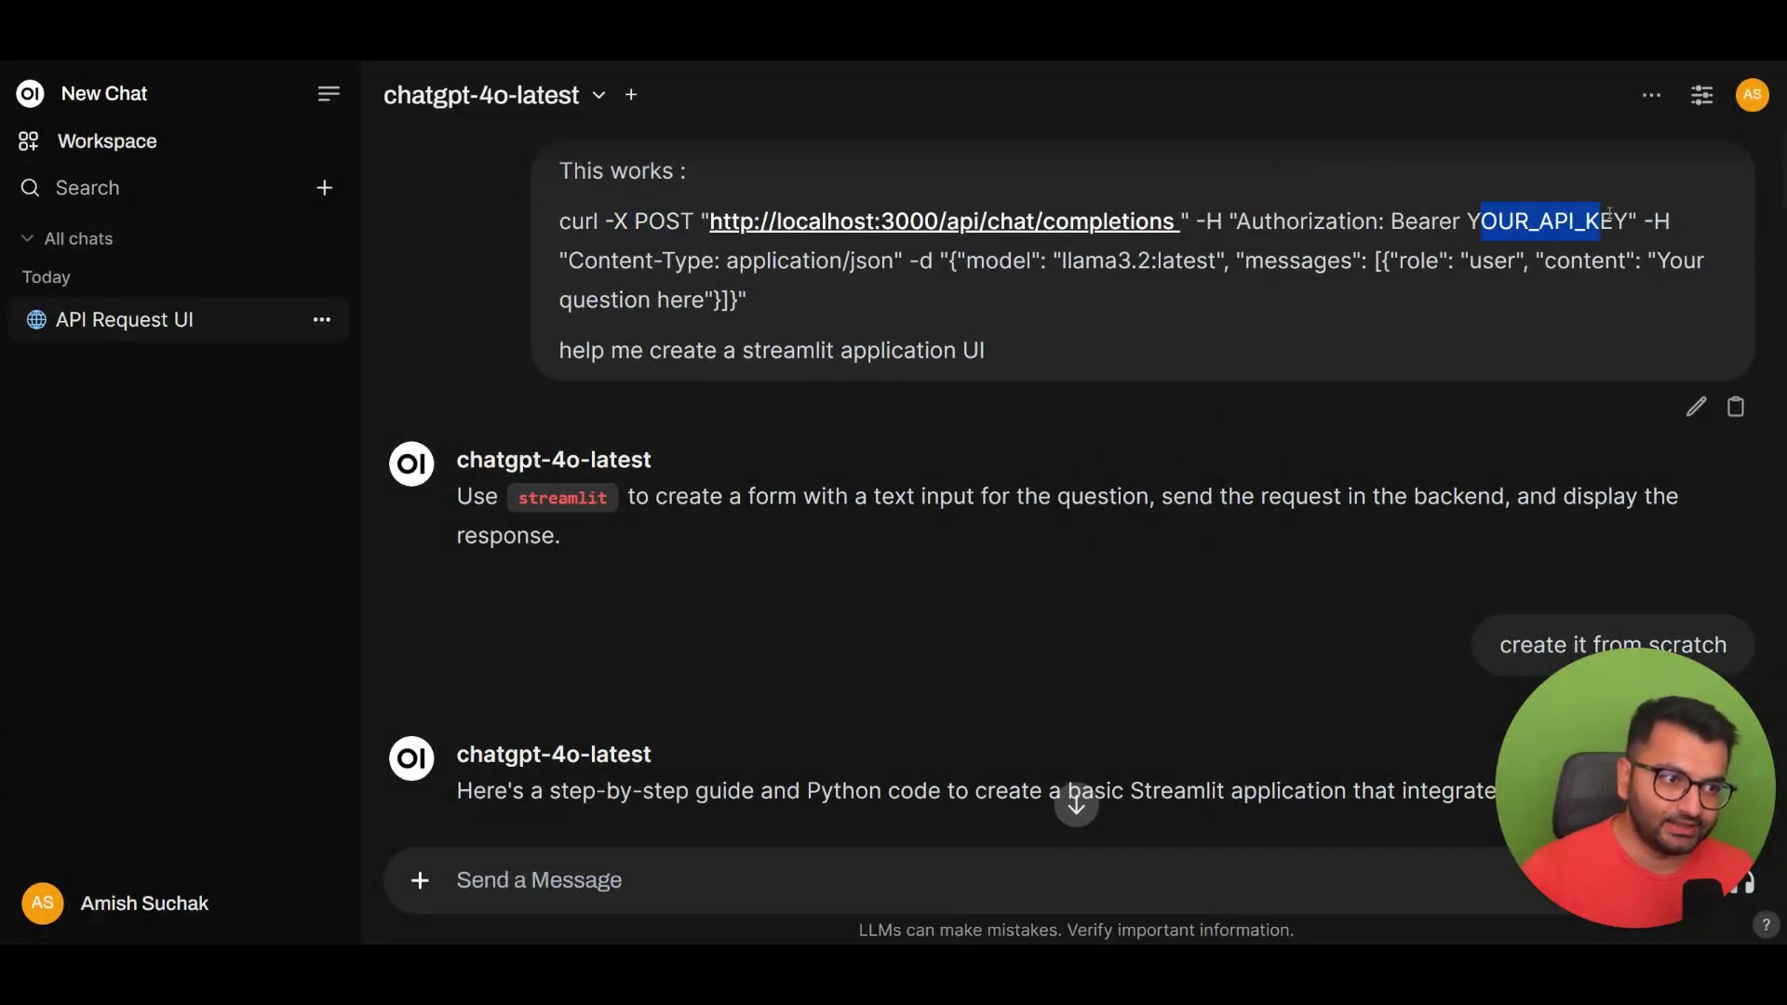
{"action": "left_click", "coordinate": [1614, 221]}
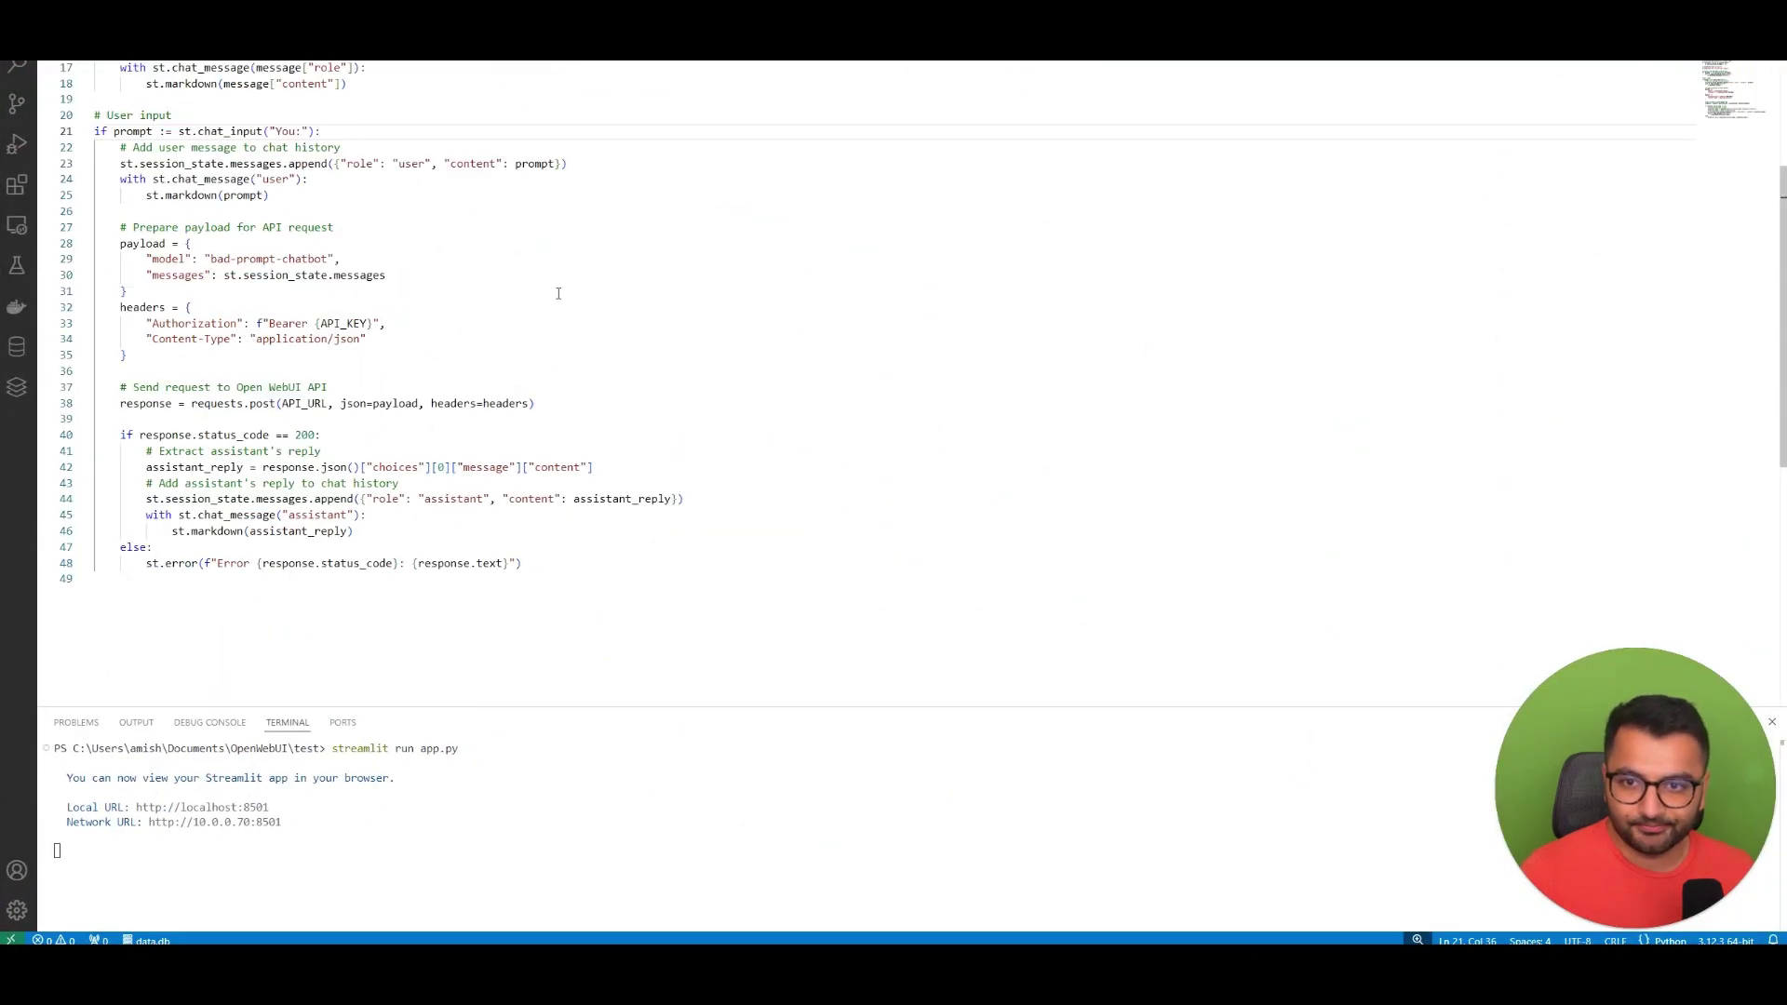
Step: Stop the Streamlit server with Ctrl+C and enter 'streamlit run app.py' in the terminal
{"action": "scroll", "coordinate": [641, 333], "scroll_direction": "up", "scroll_amount": 2}
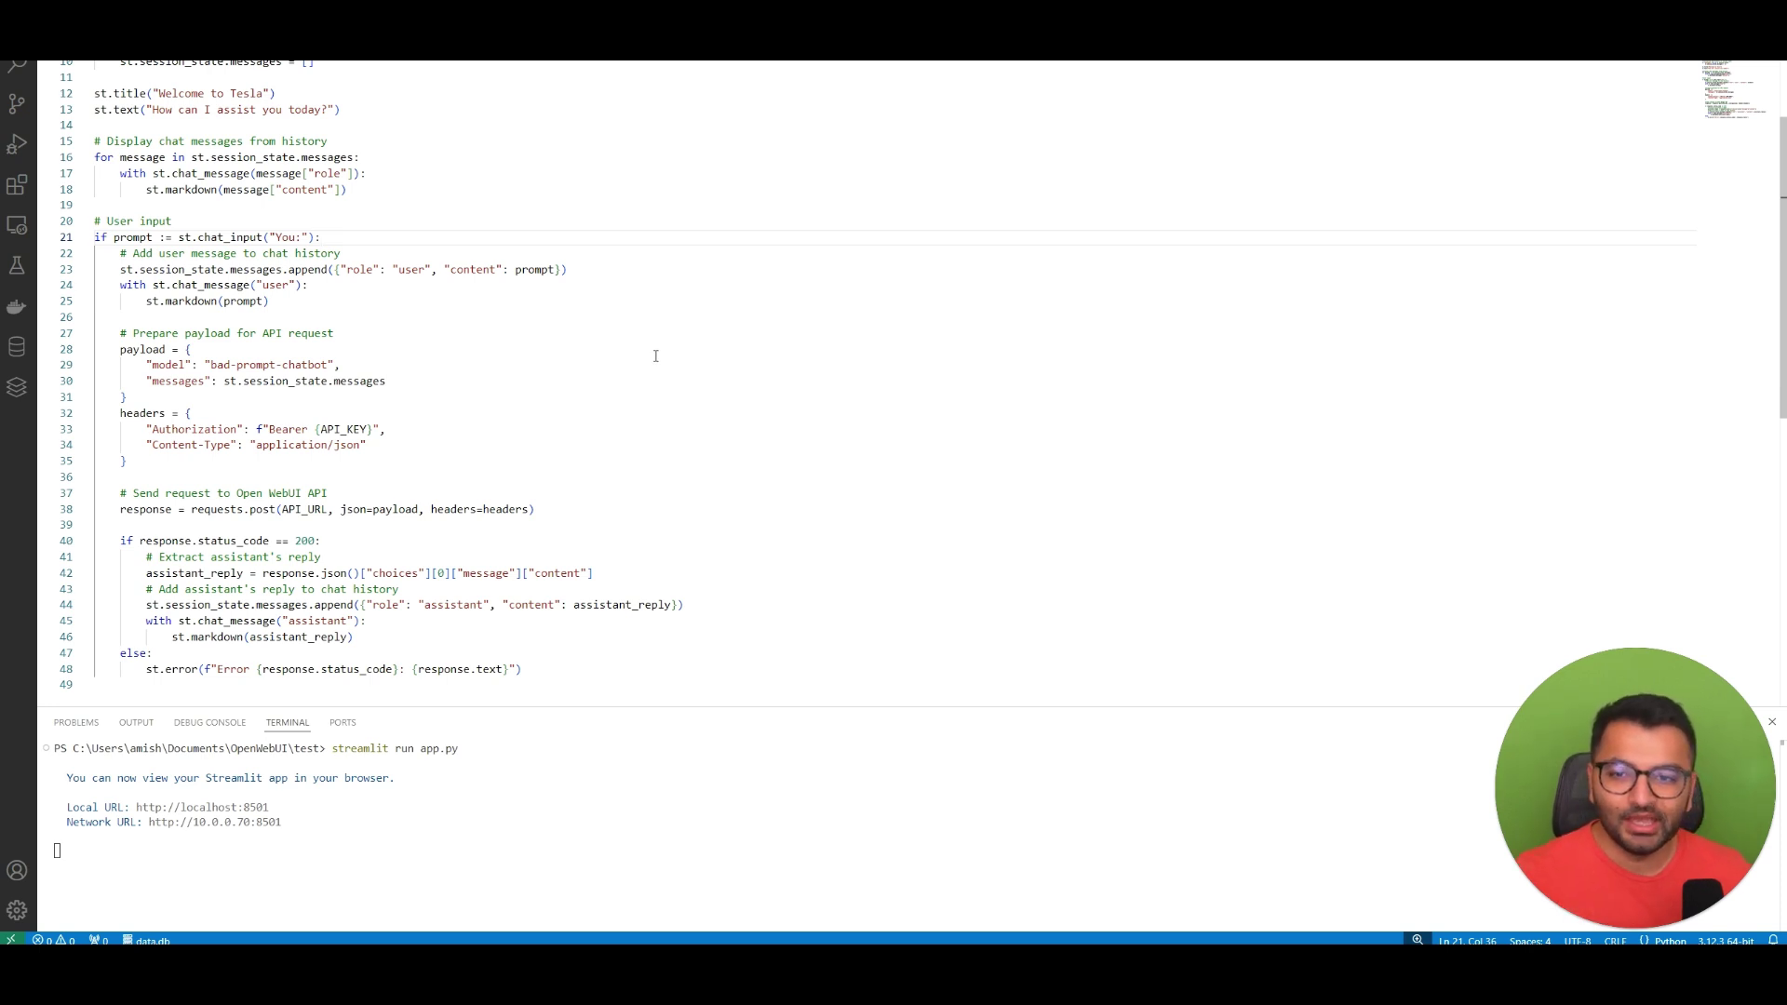
{"action": "left_click", "coordinate": [347, 801]}
{"action": "key", "text": "ctrl+c"}
{"action": "type", "text": "streamlit run app.py"}
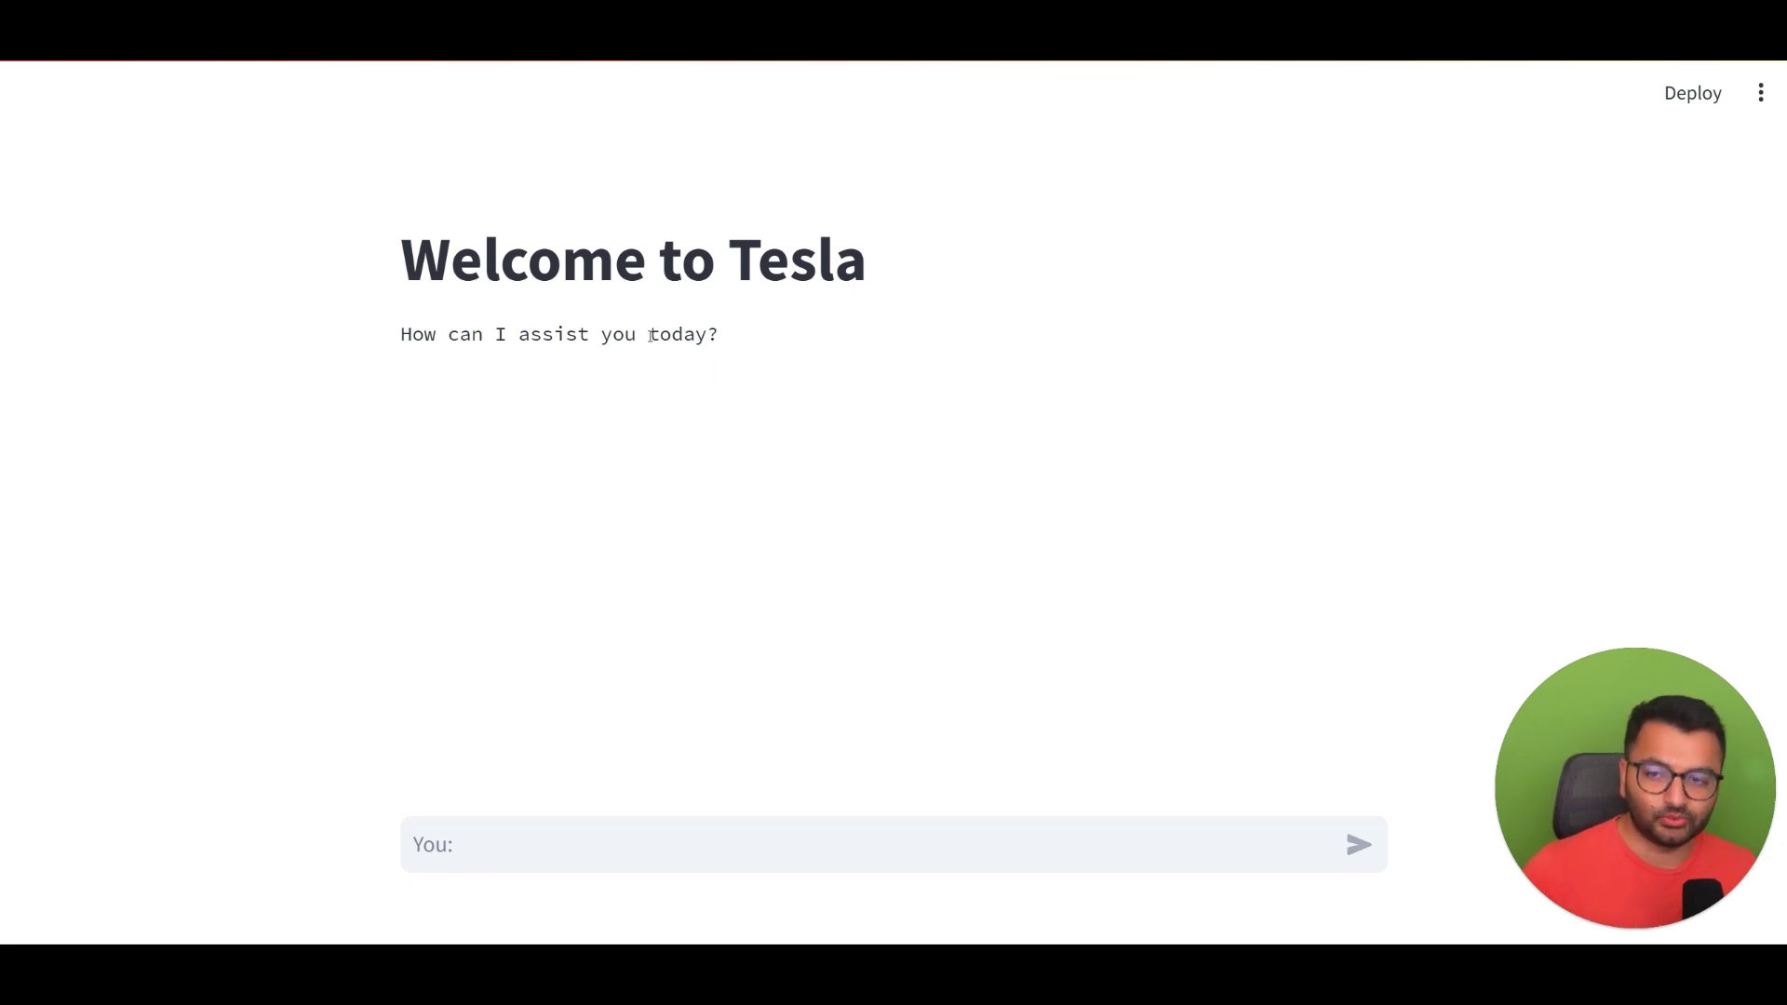
Step: Go to ngrok.com in a new tab, sign up, and create the account with an account name
{"action": "key", "text": "ctrl+t"}
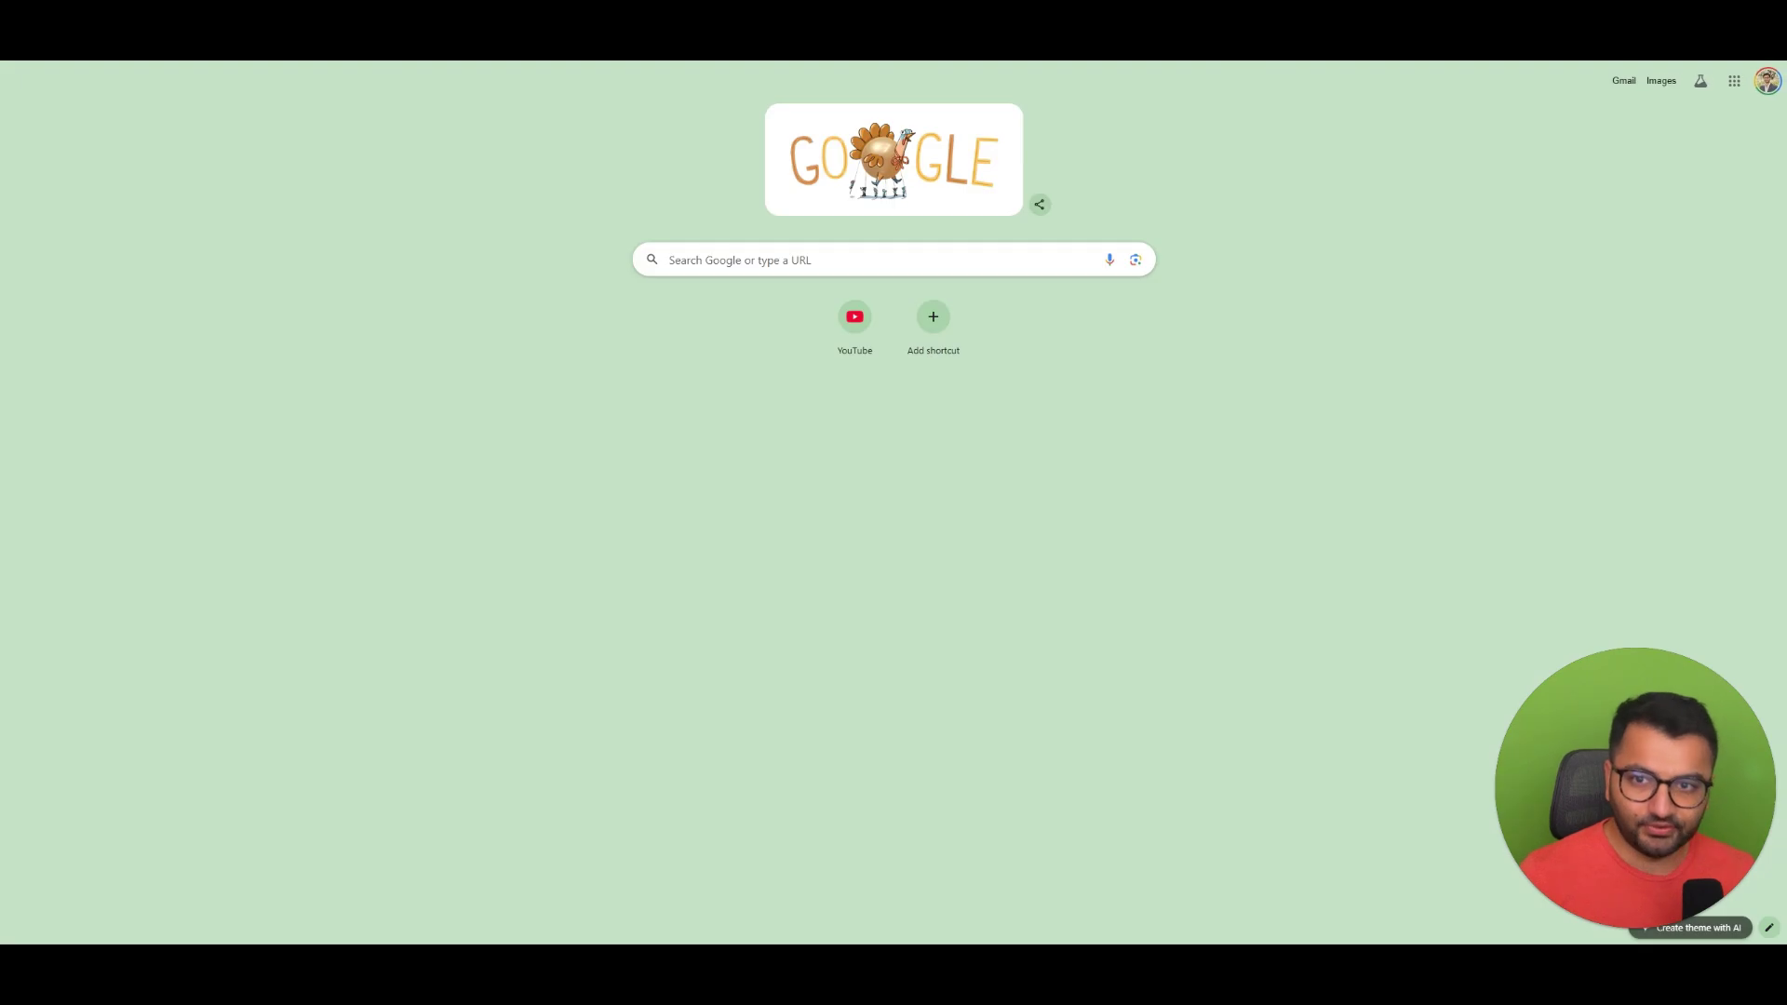
{"action": "left_click", "coordinate": [1496, 232]}
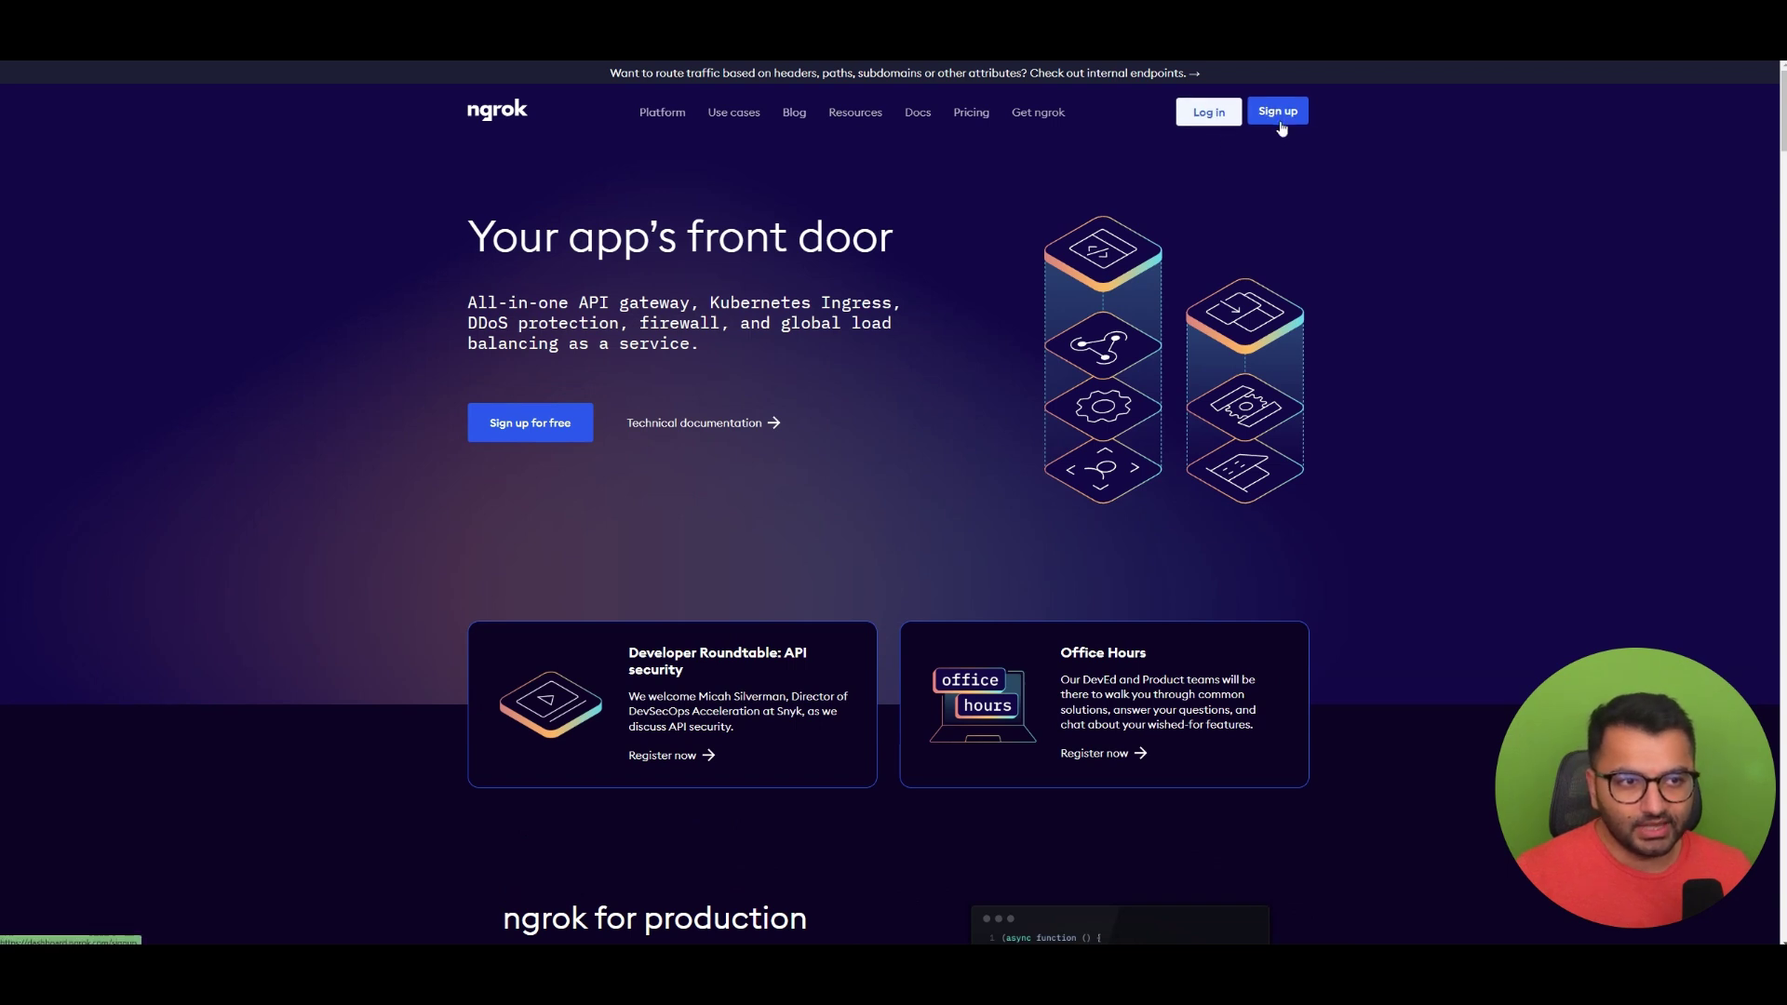
{"action": "left_click", "coordinate": [1278, 112]}
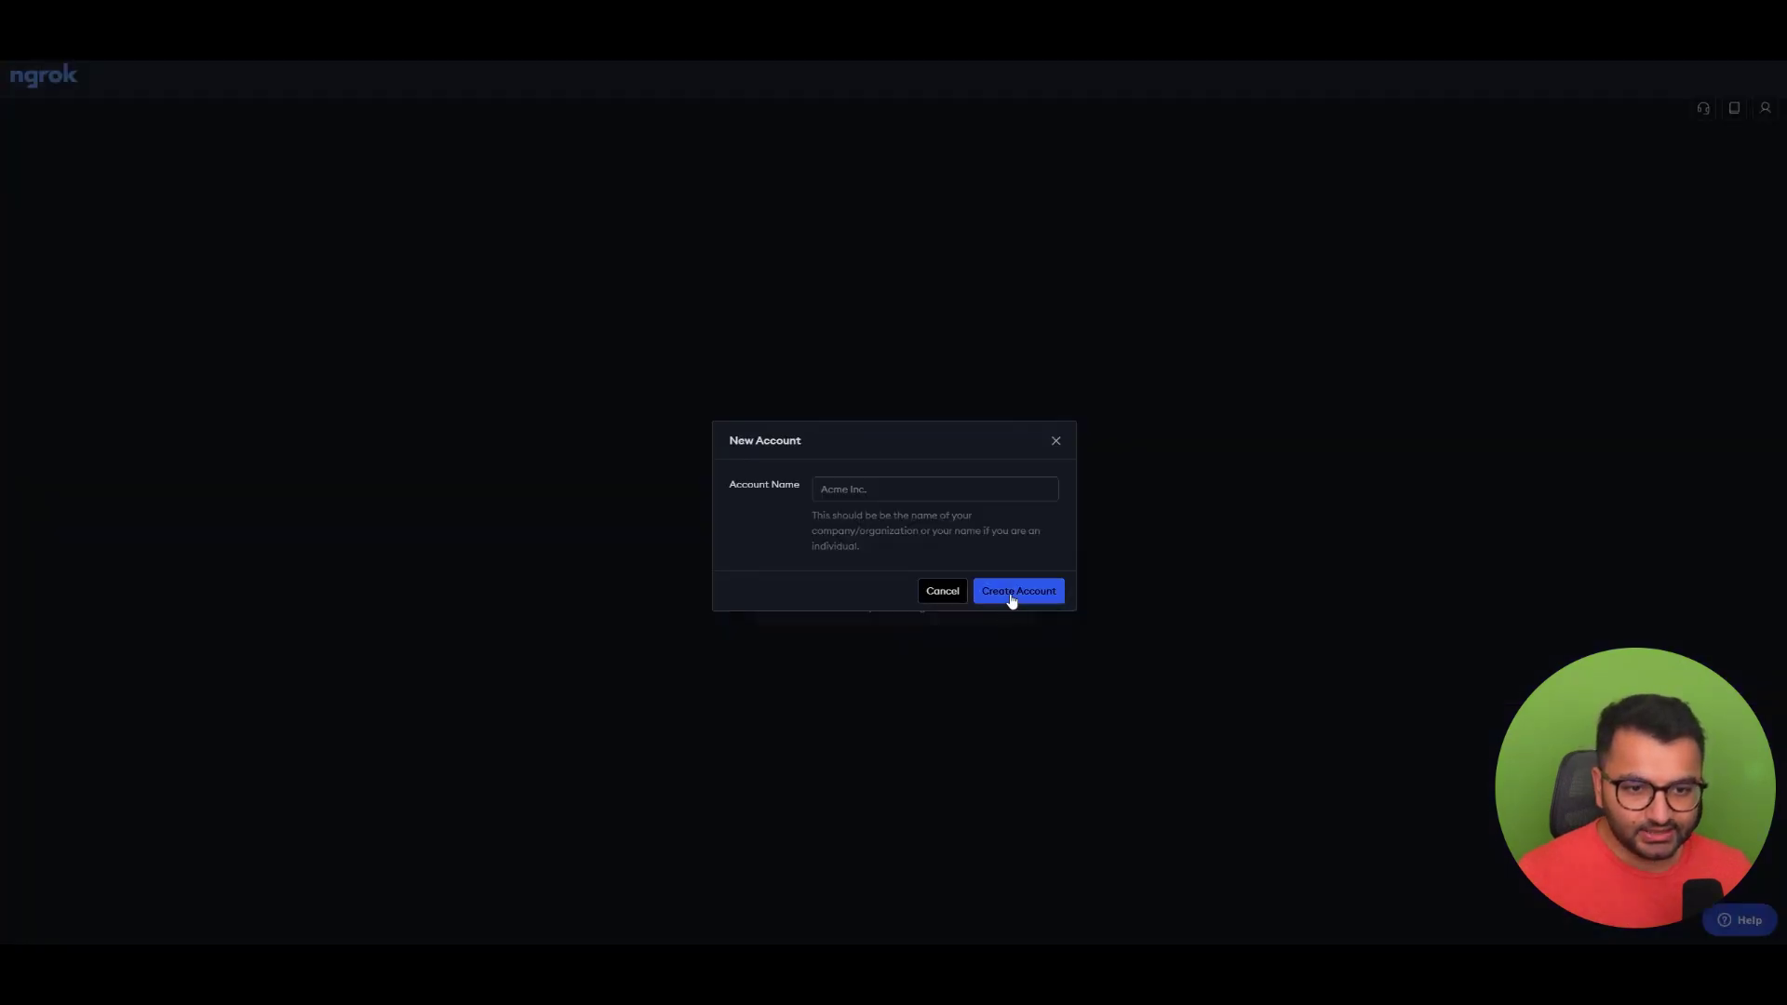
{"action": "left_click", "coordinate": [1011, 600]}
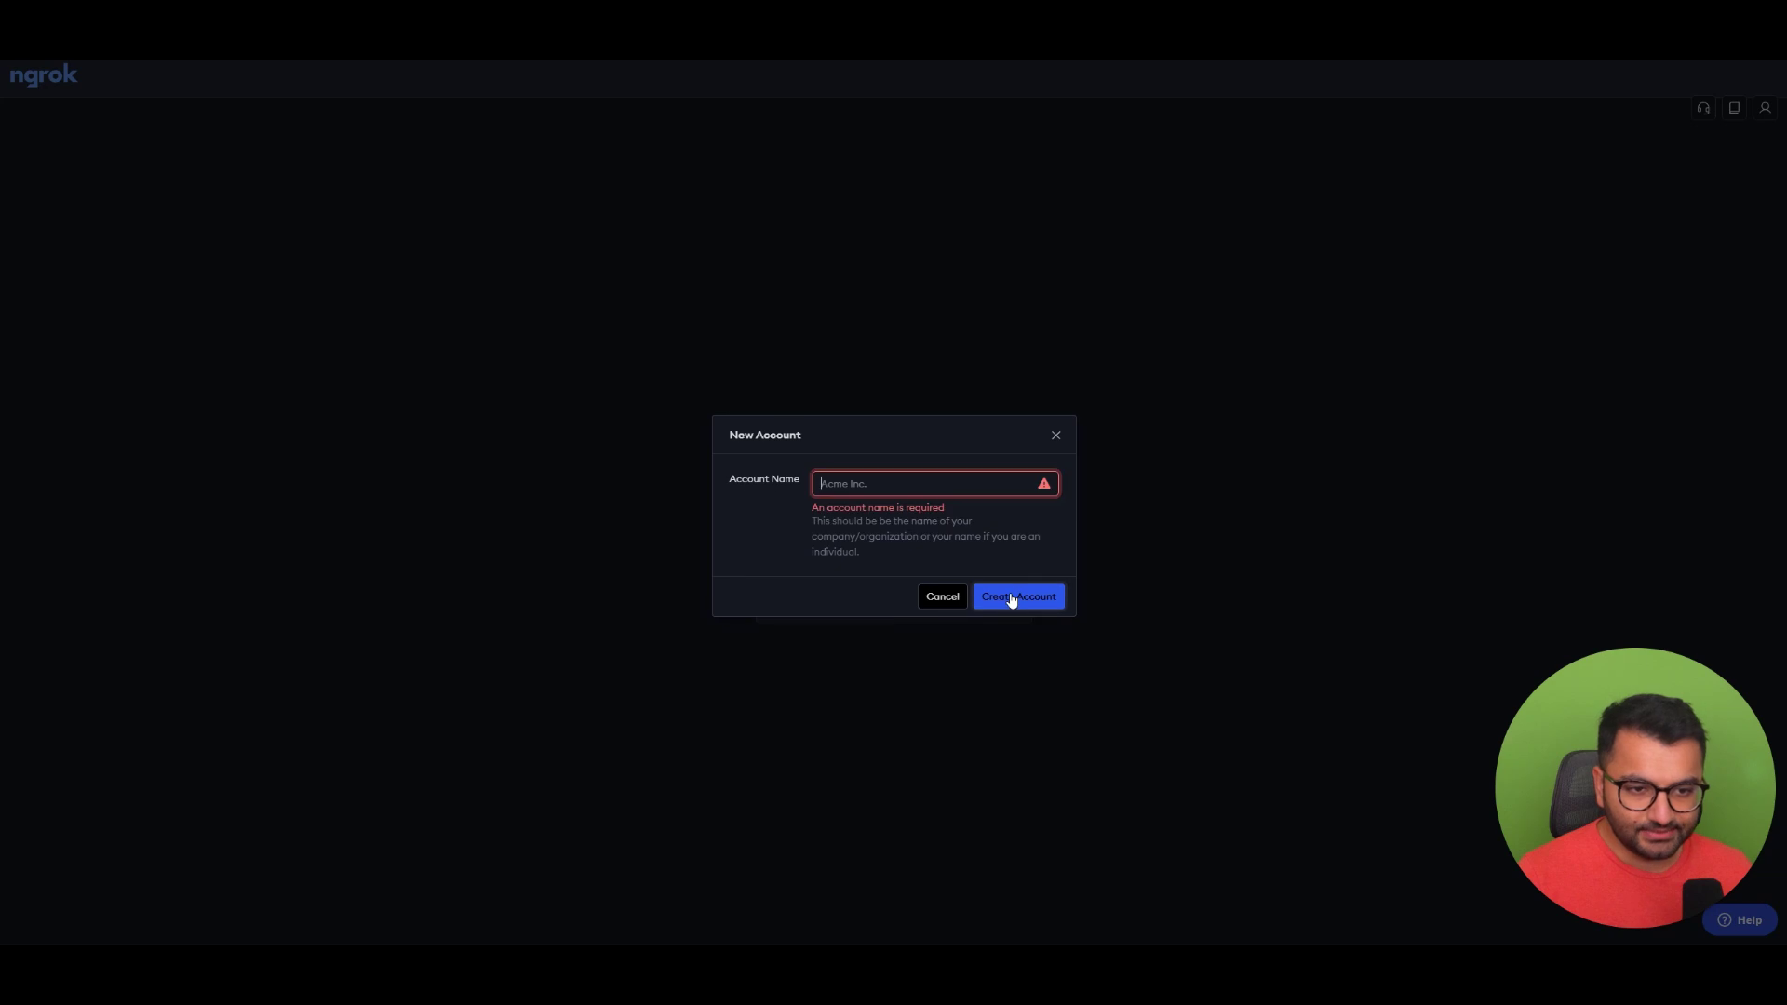
{"action": "left_click", "coordinate": [859, 481]}
{"action": "type", "text": "amishsuchak"}
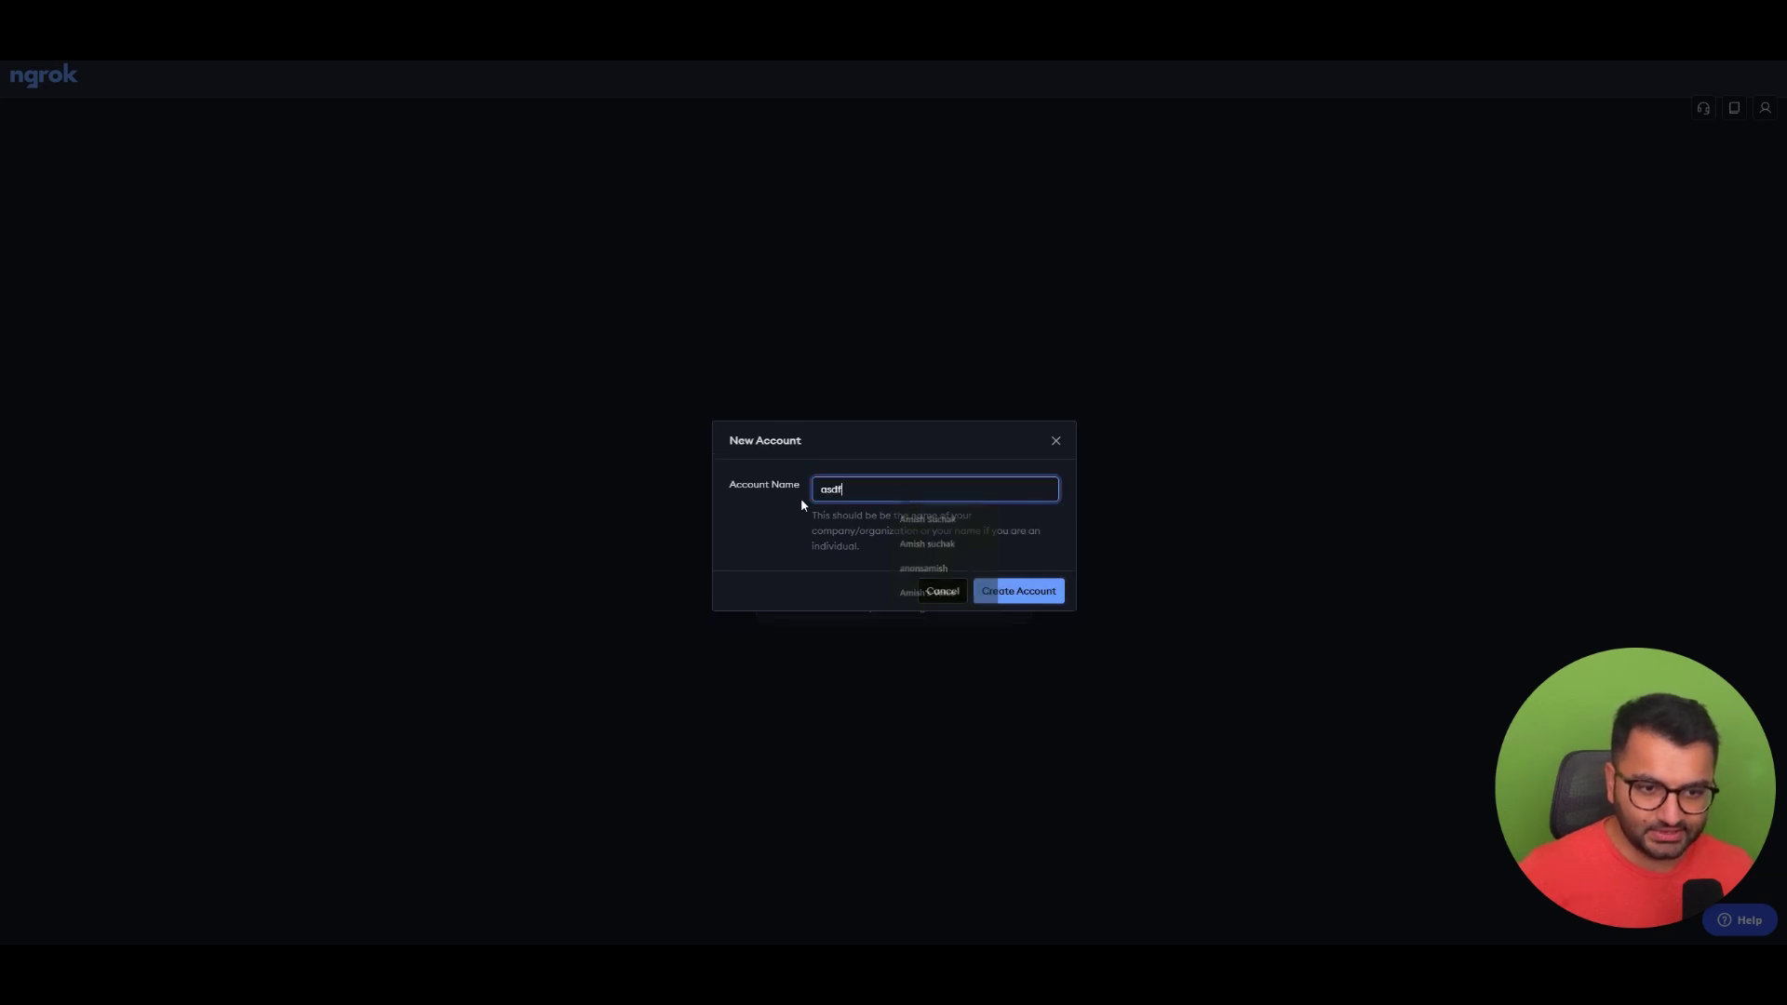
{"action": "left_click", "coordinate": [1043, 600]}
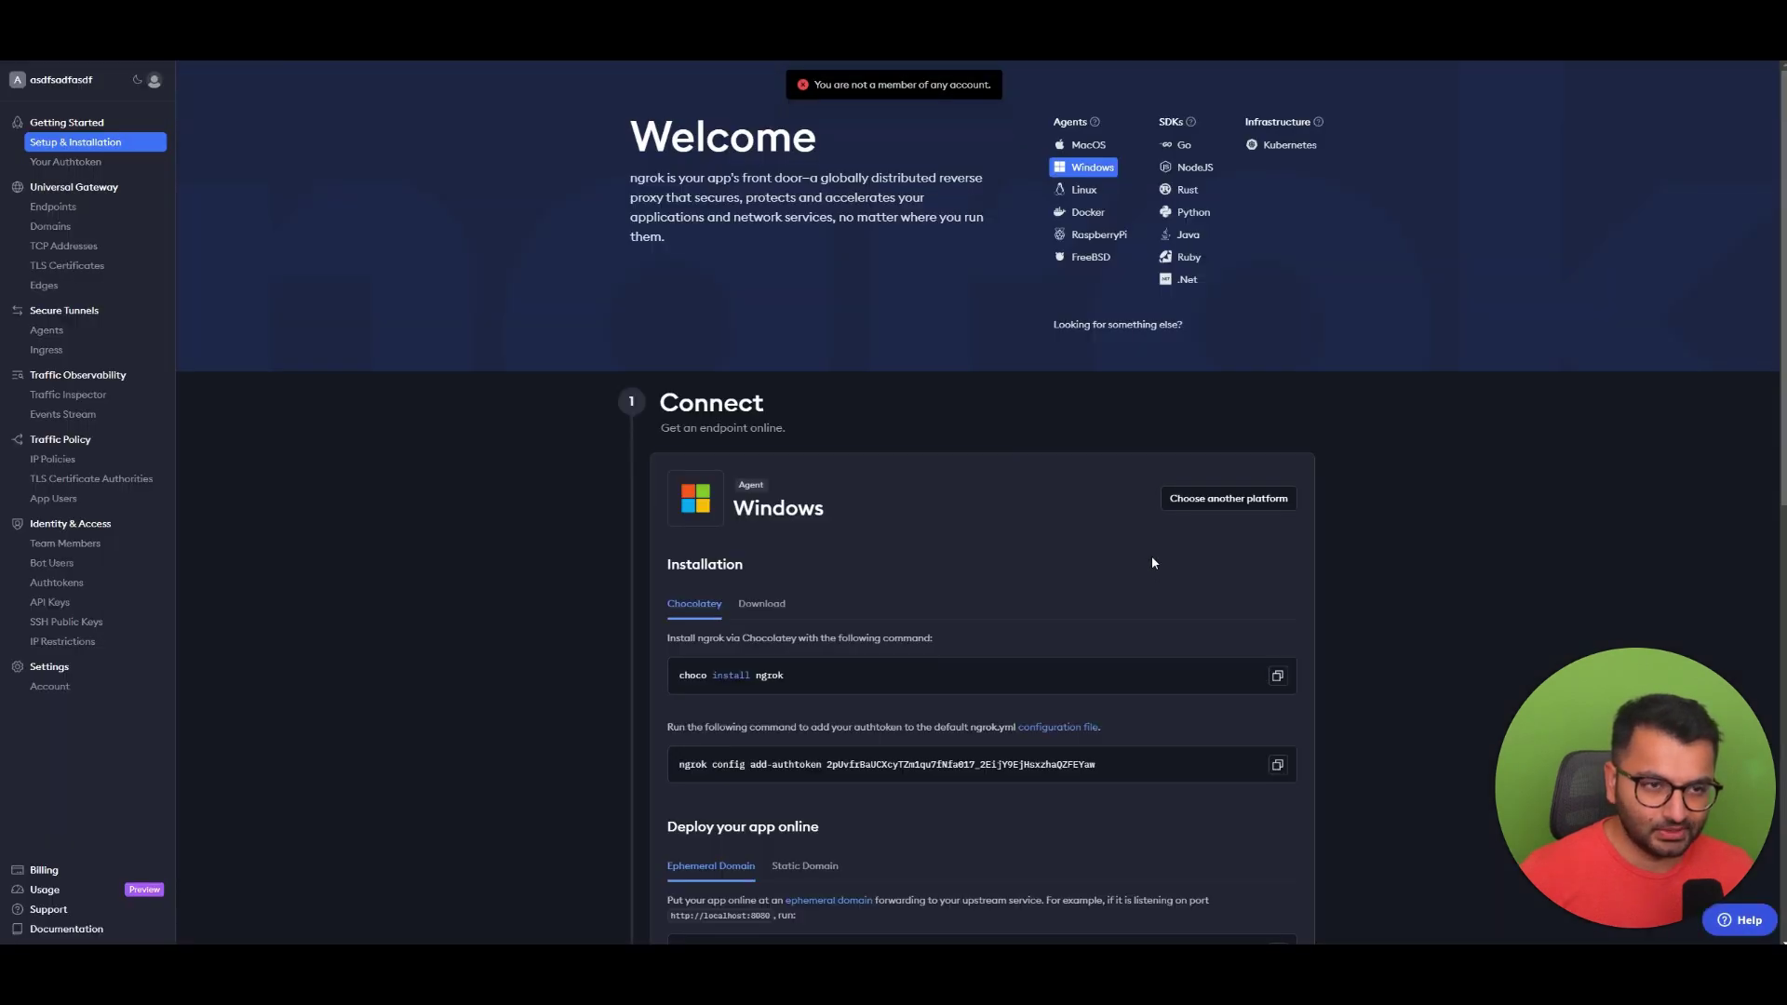
Step: Download the Windows (64-Bit) ngrok agent and bring its extracted folder window into view
{"action": "scroll", "coordinate": [813, 311], "scroll_direction": "down", "scroll_amount": 3}
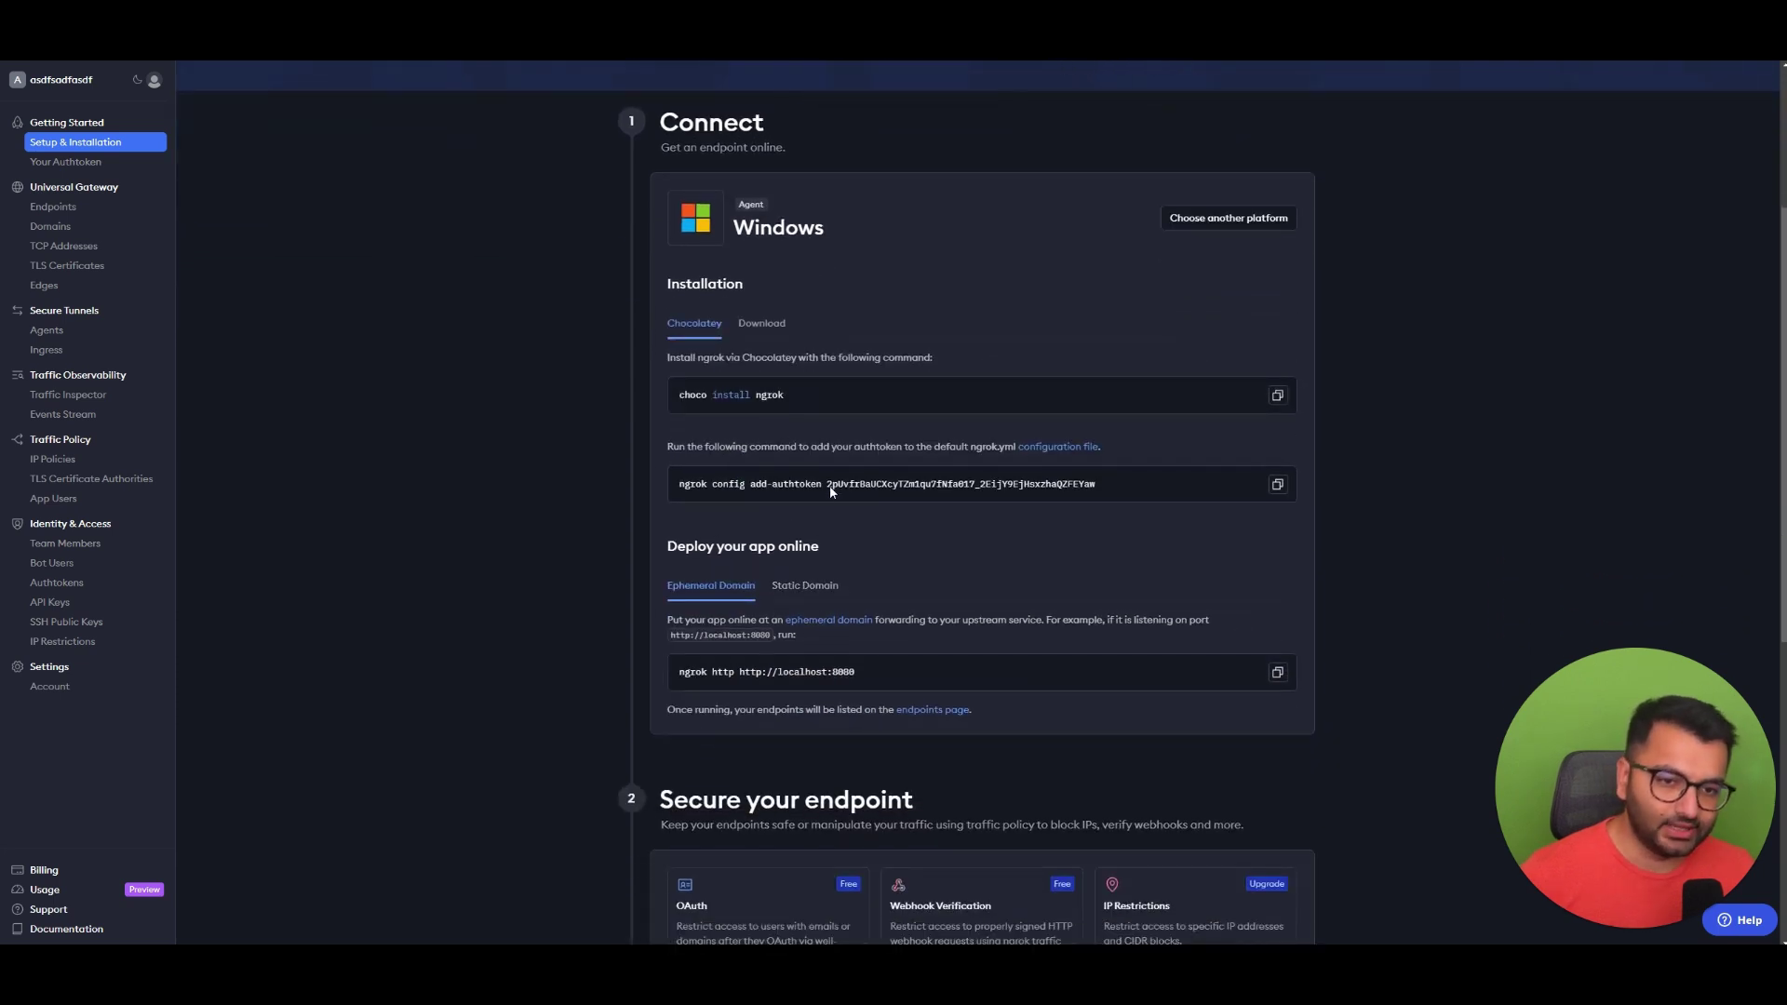
{"action": "left_click", "coordinate": [751, 321]}
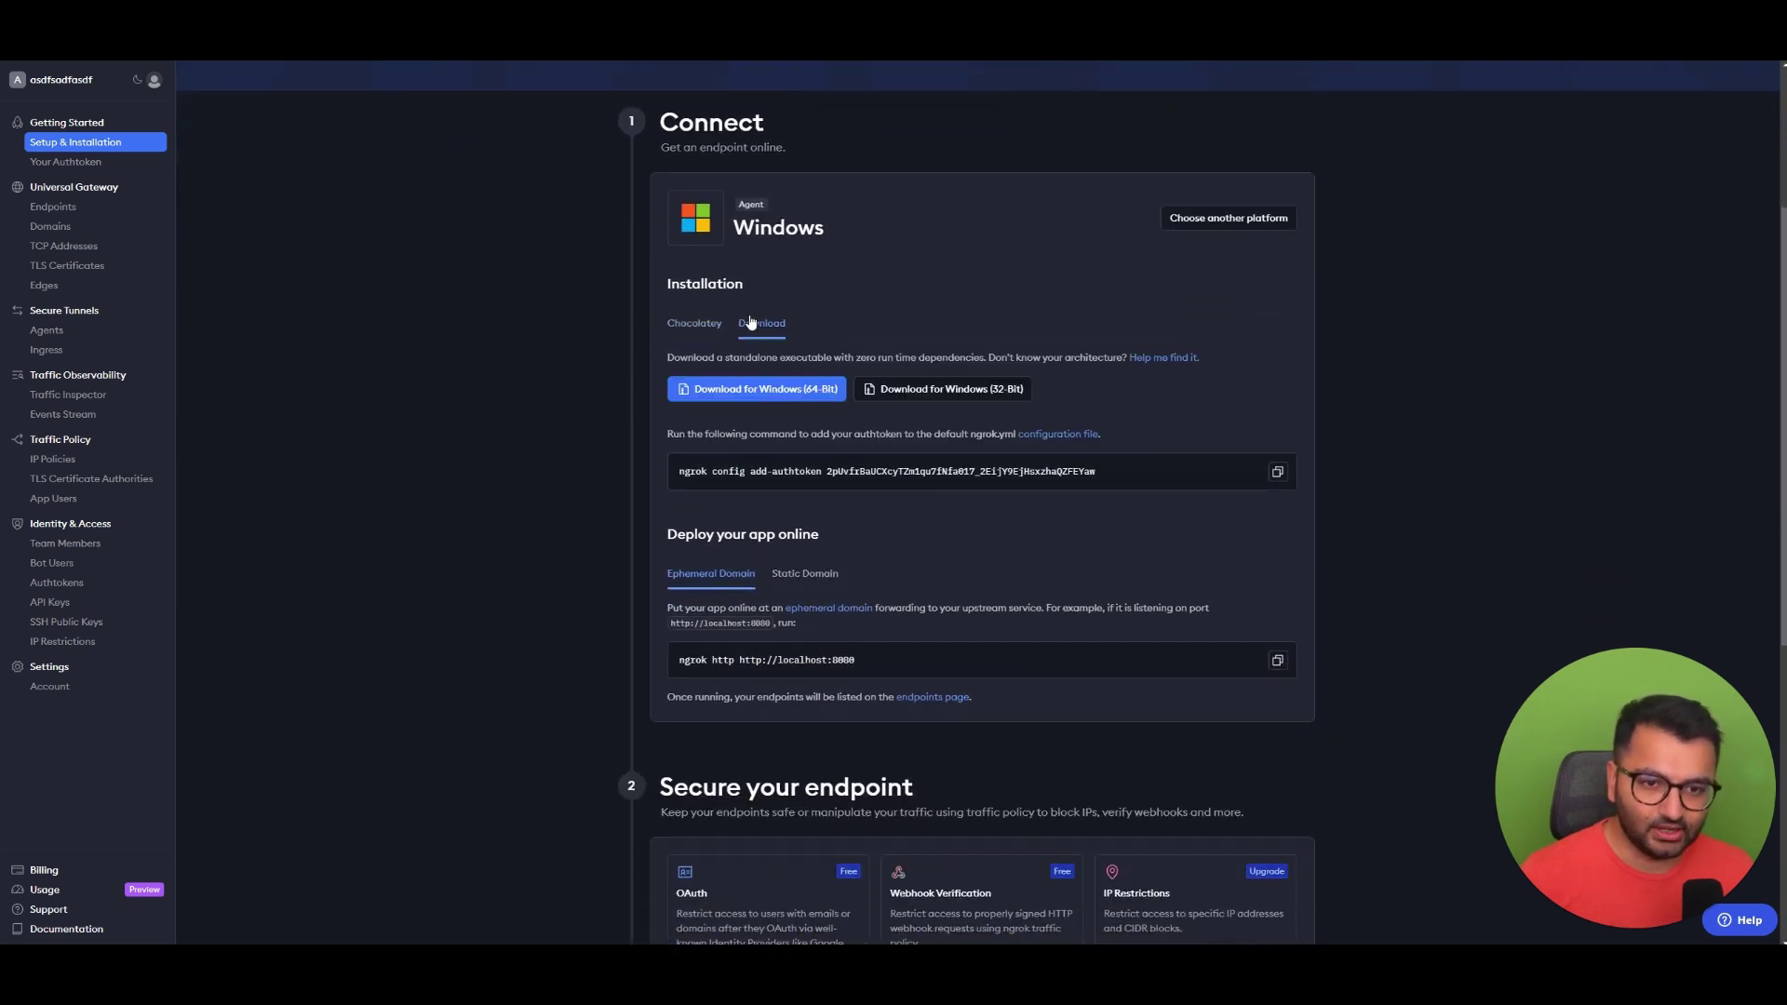
{"action": "left_click", "coordinate": [757, 391]}
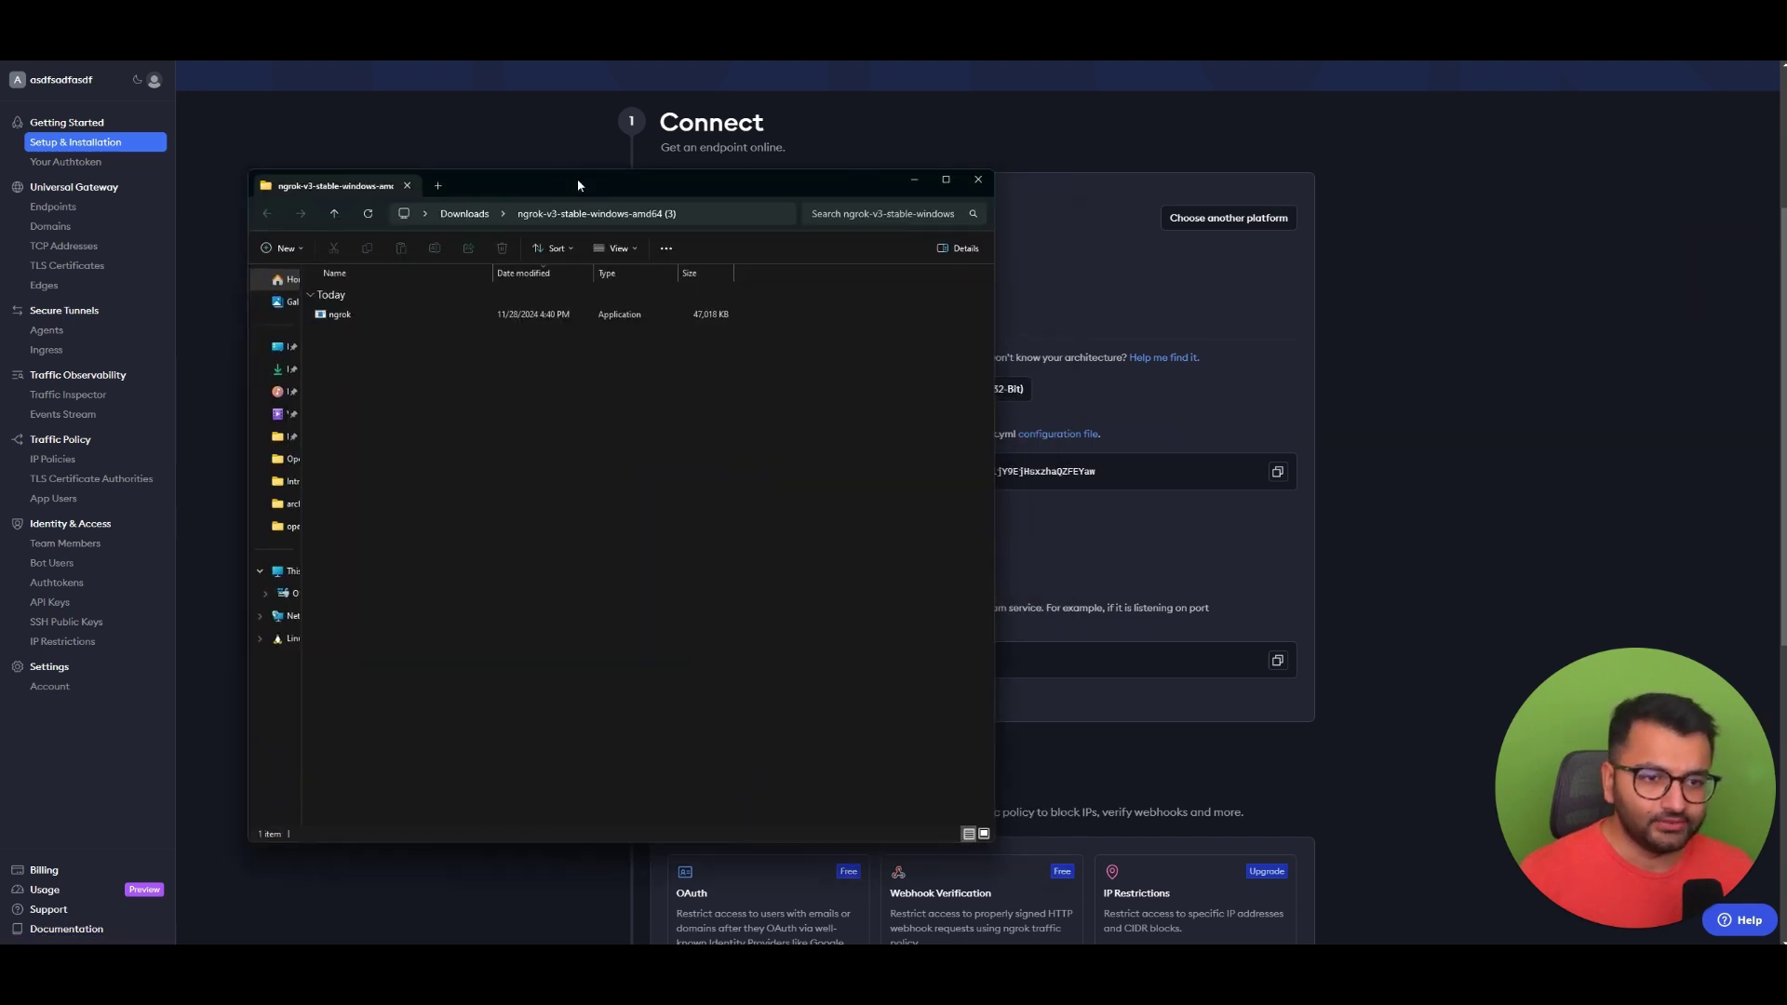
{"action": "left_click_drag", "start_coordinate": [577, 179], "coordinate": [825, 158]}
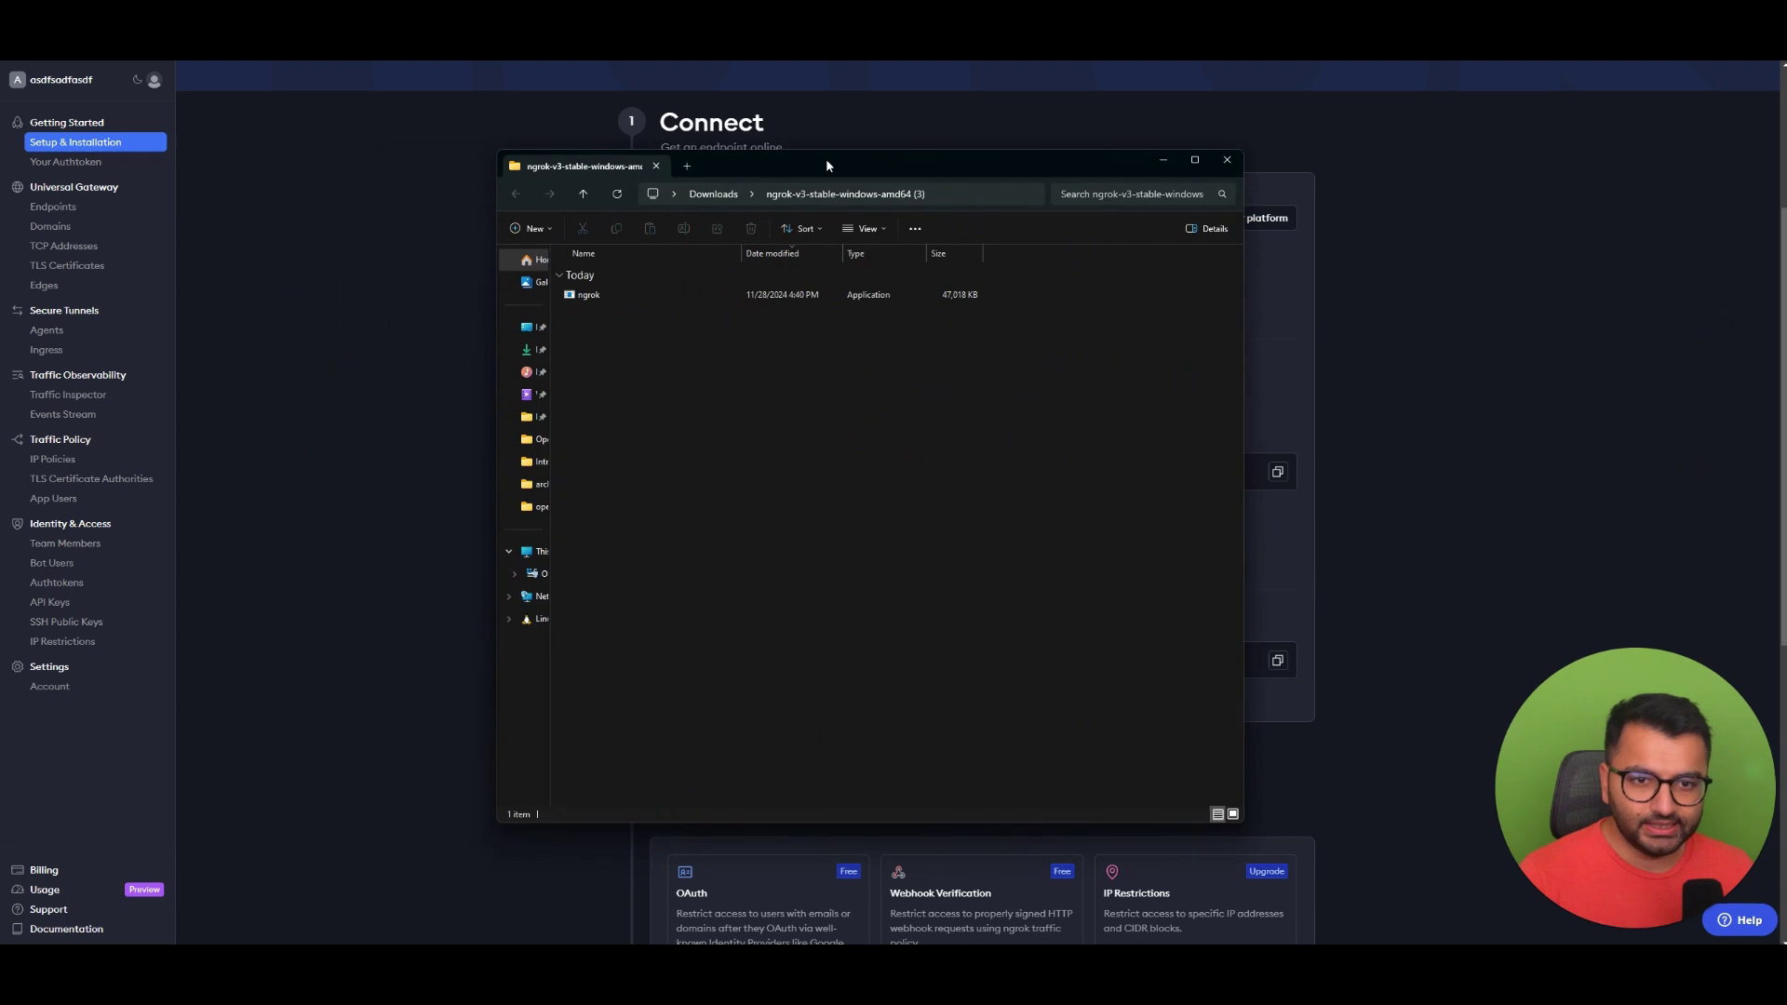
Step: Launch ngrok.exe from the download folder, keeping the ngrok setup page visible
{"action": "double_click", "coordinate": [671, 302]}
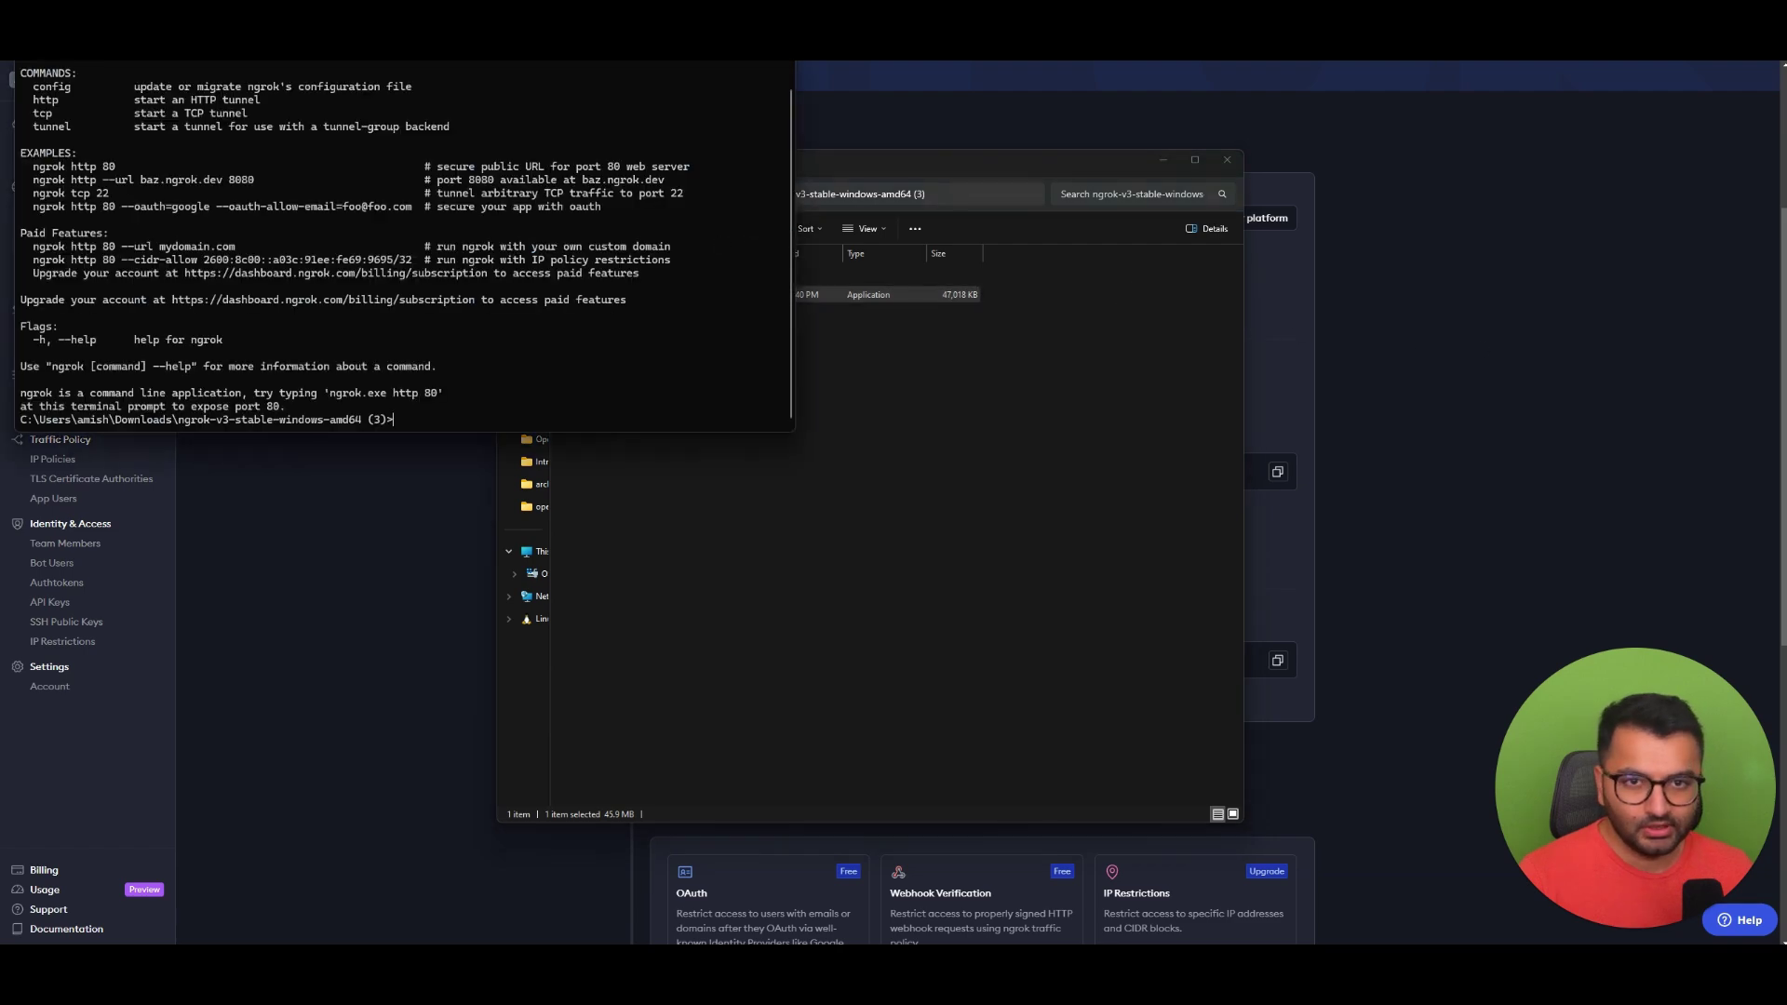
{"action": "left_click", "coordinate": [1162, 159]}
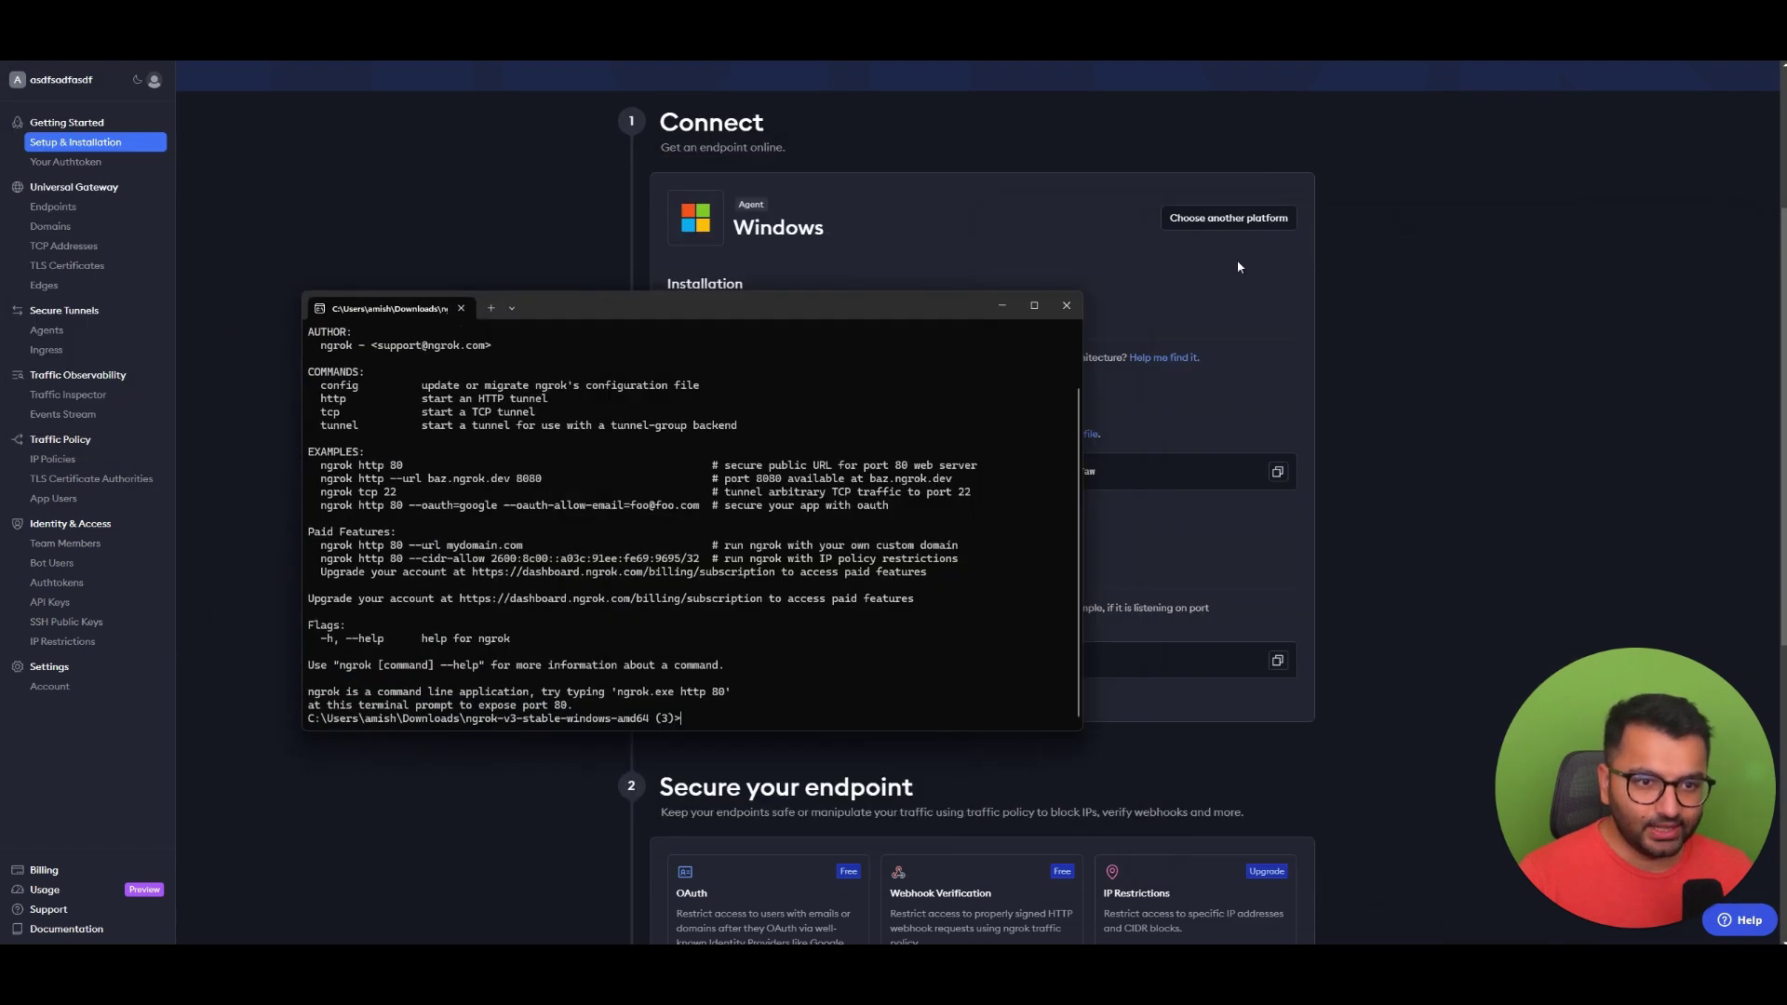
{"action": "left_click", "coordinate": [1001, 305]}
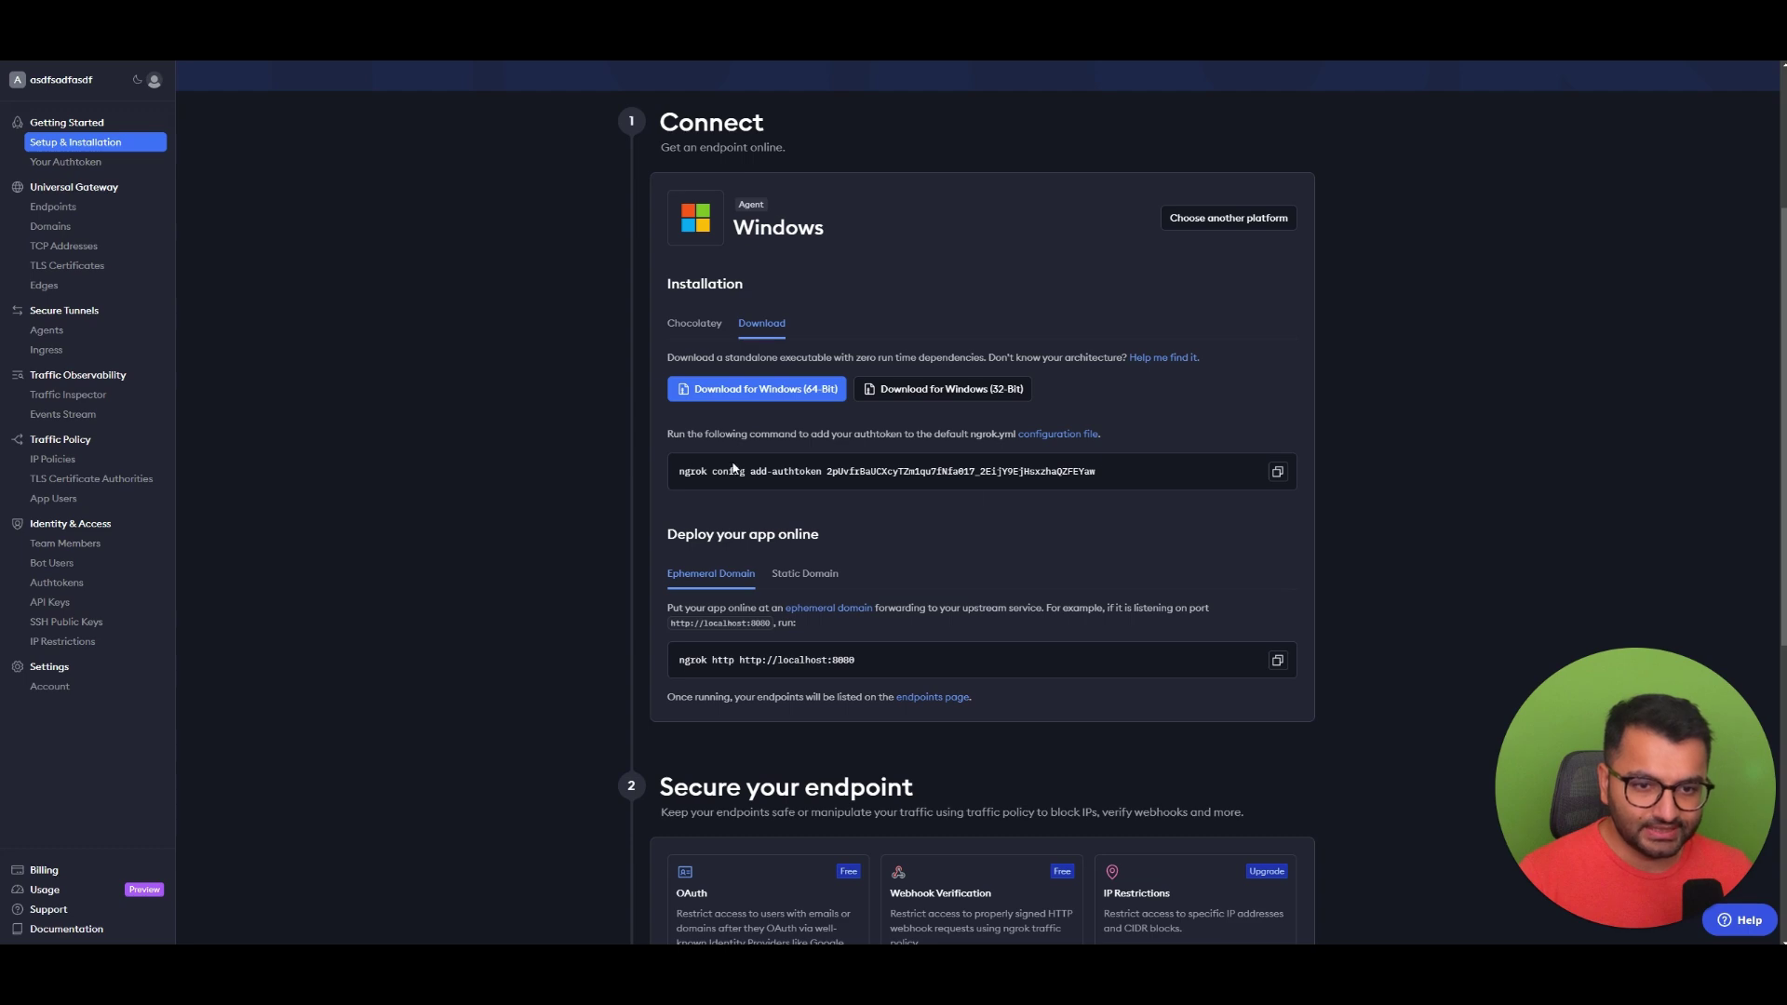
Step: Copy the 'ngrok config add-authtoken' command from the dashboard and run it in the console
{"action": "left_click_drag", "start_coordinate": [728, 467], "coordinate": [1011, 471]}
{"action": "left_click", "coordinate": [1204, 470]}
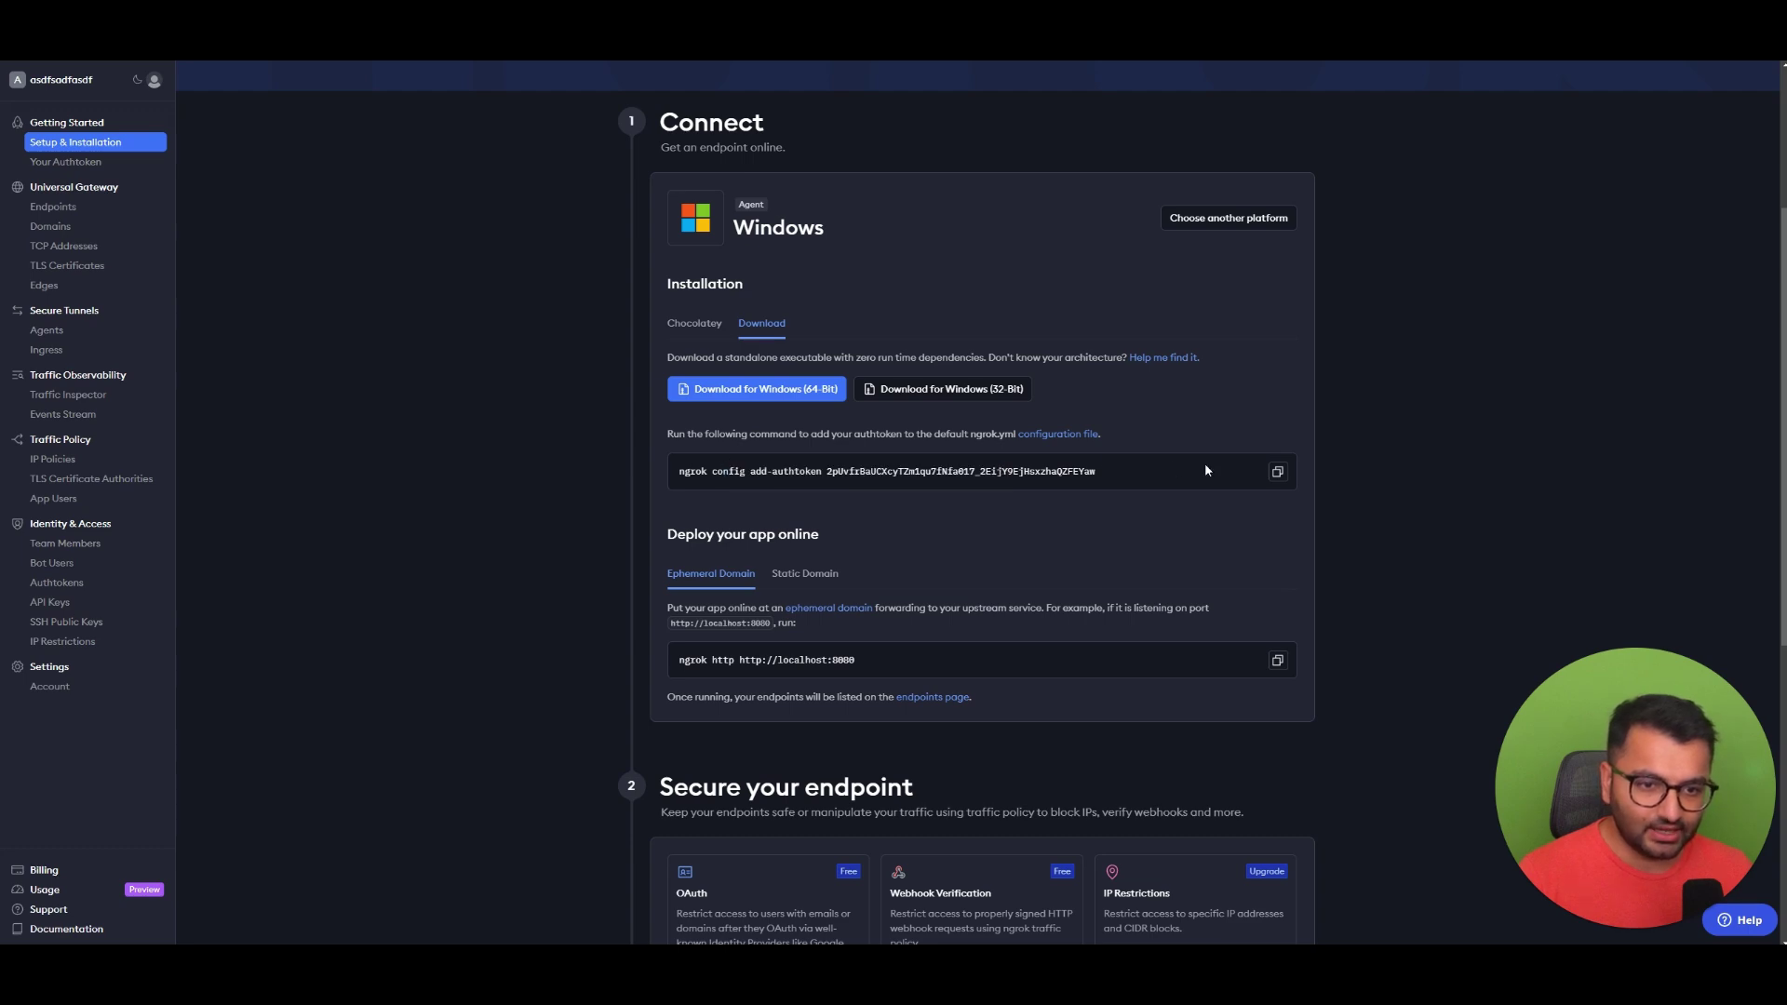
{"action": "left_click", "coordinate": [1275, 472]}
{"action": "key", "text": "alt+Tab"}
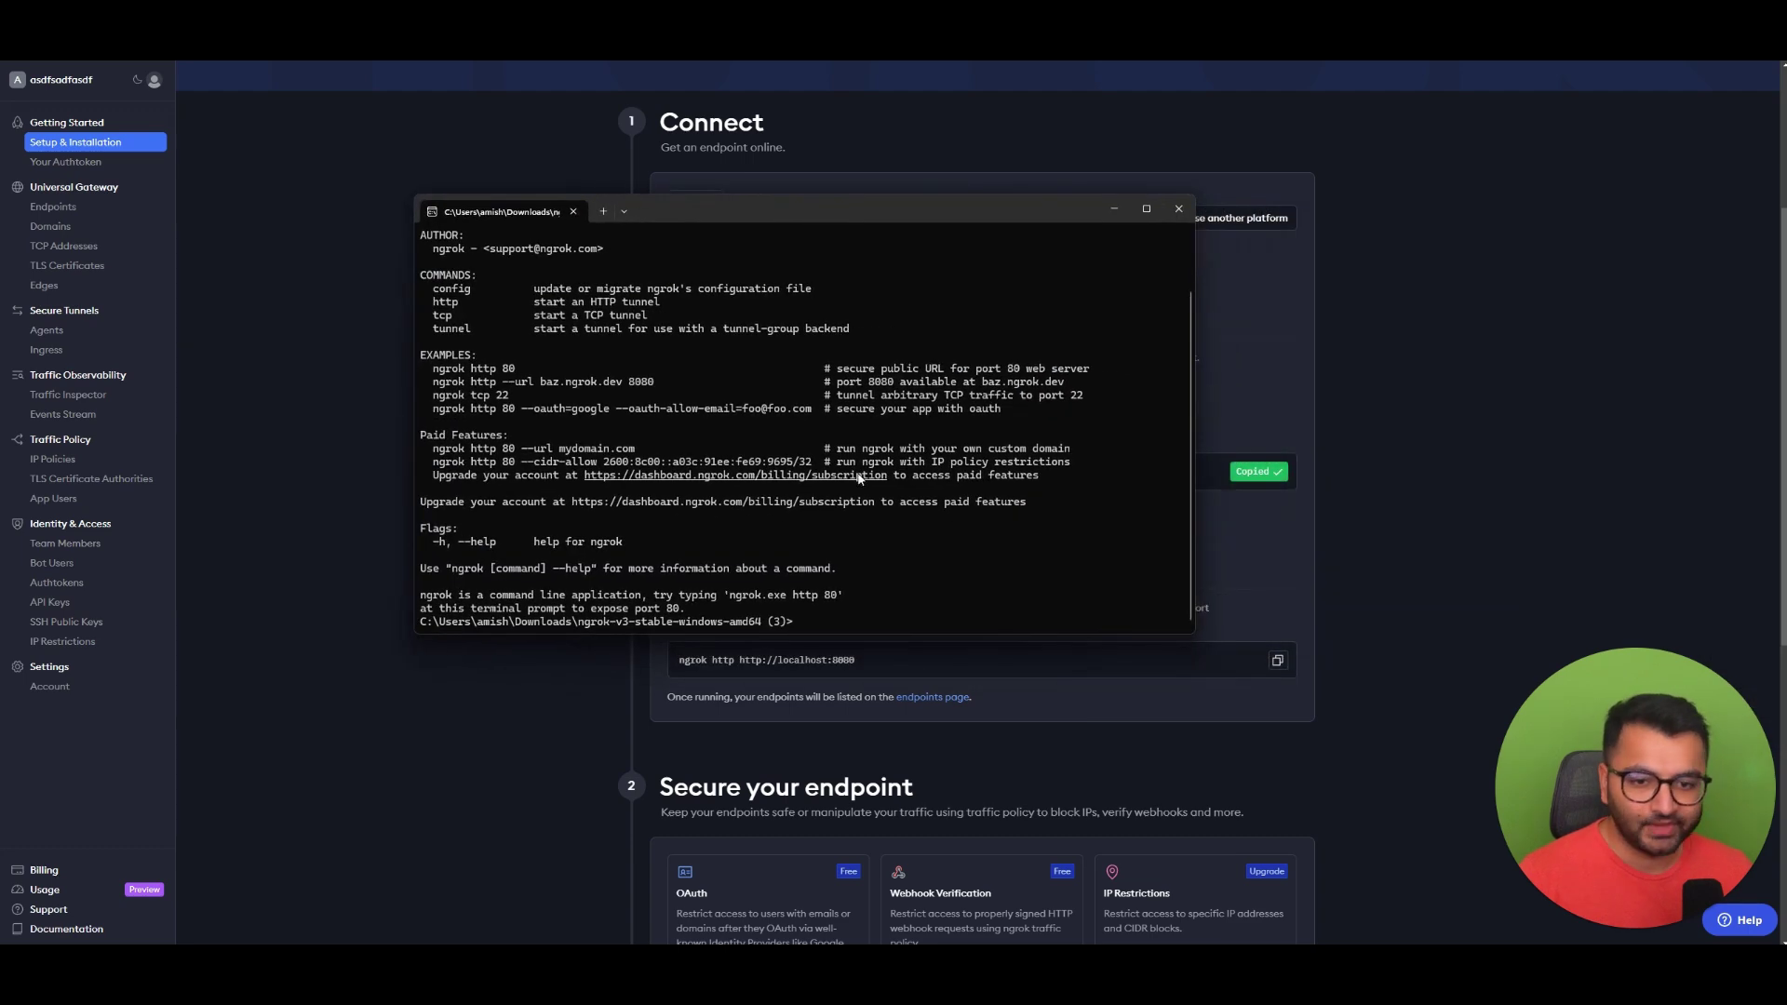
{"action": "key", "text": "ctrl+v"}
{"action": "key", "text": "Return"}
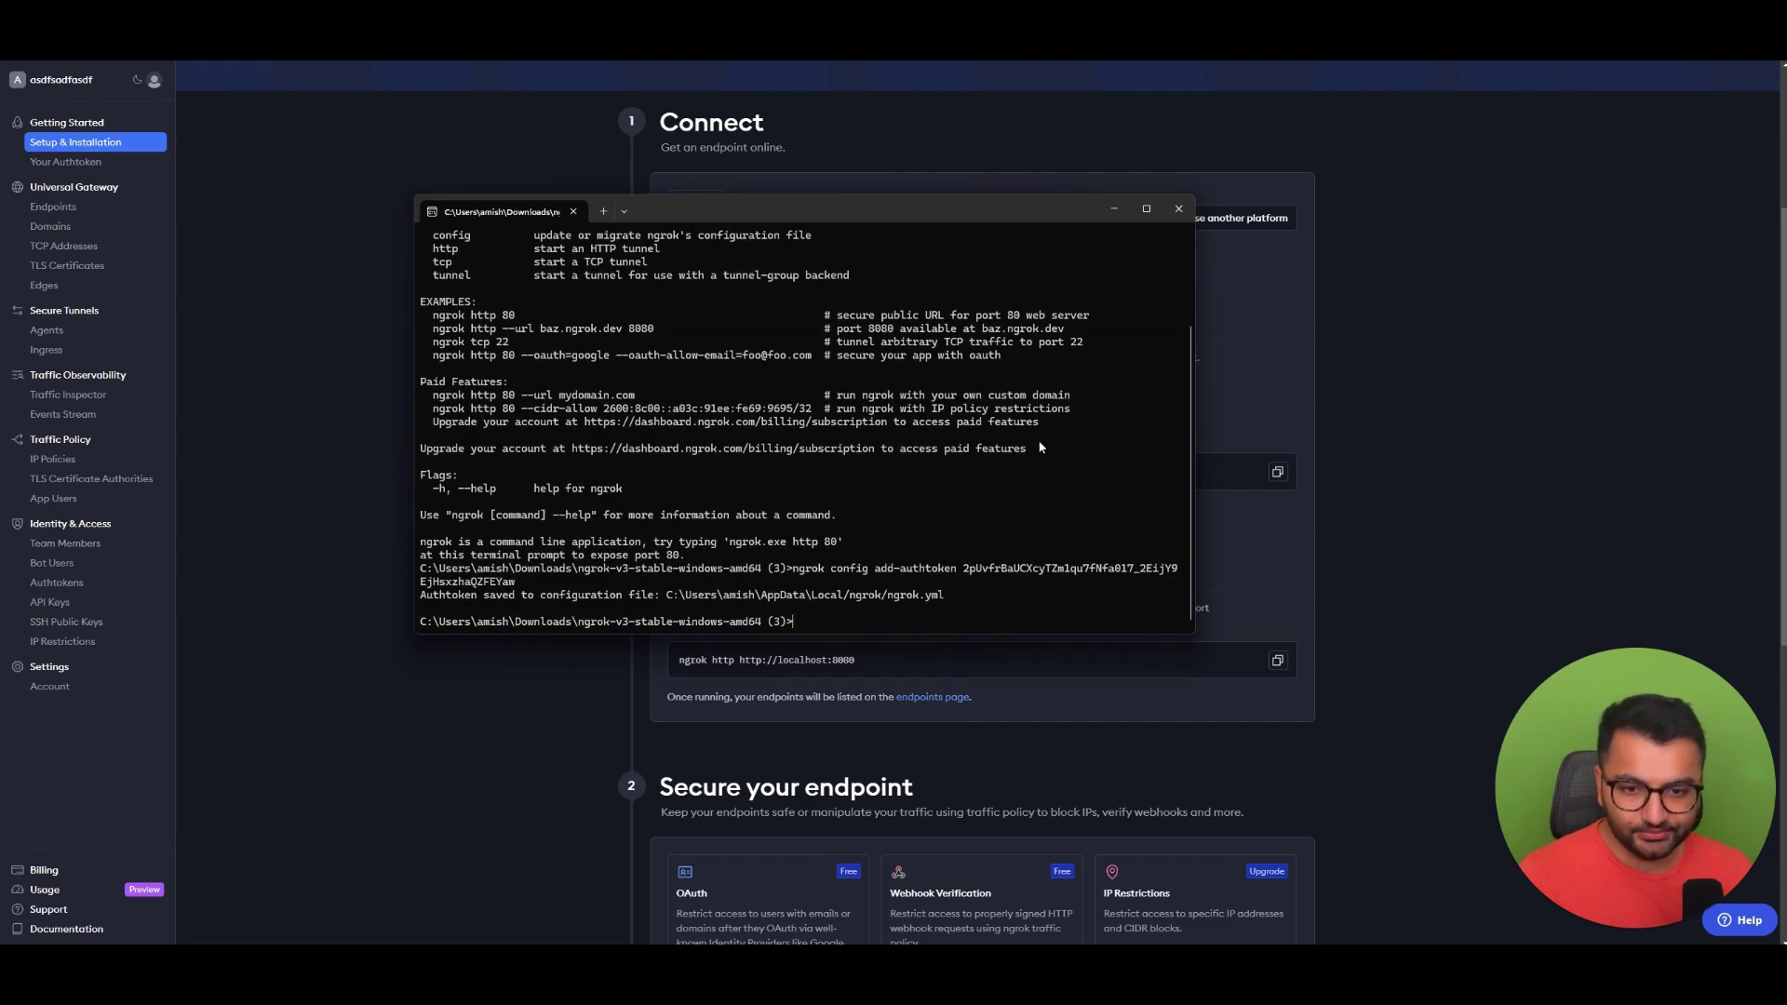
{"action": "left_click_drag", "start_coordinate": [876, 207], "coordinate": [919, 124]}
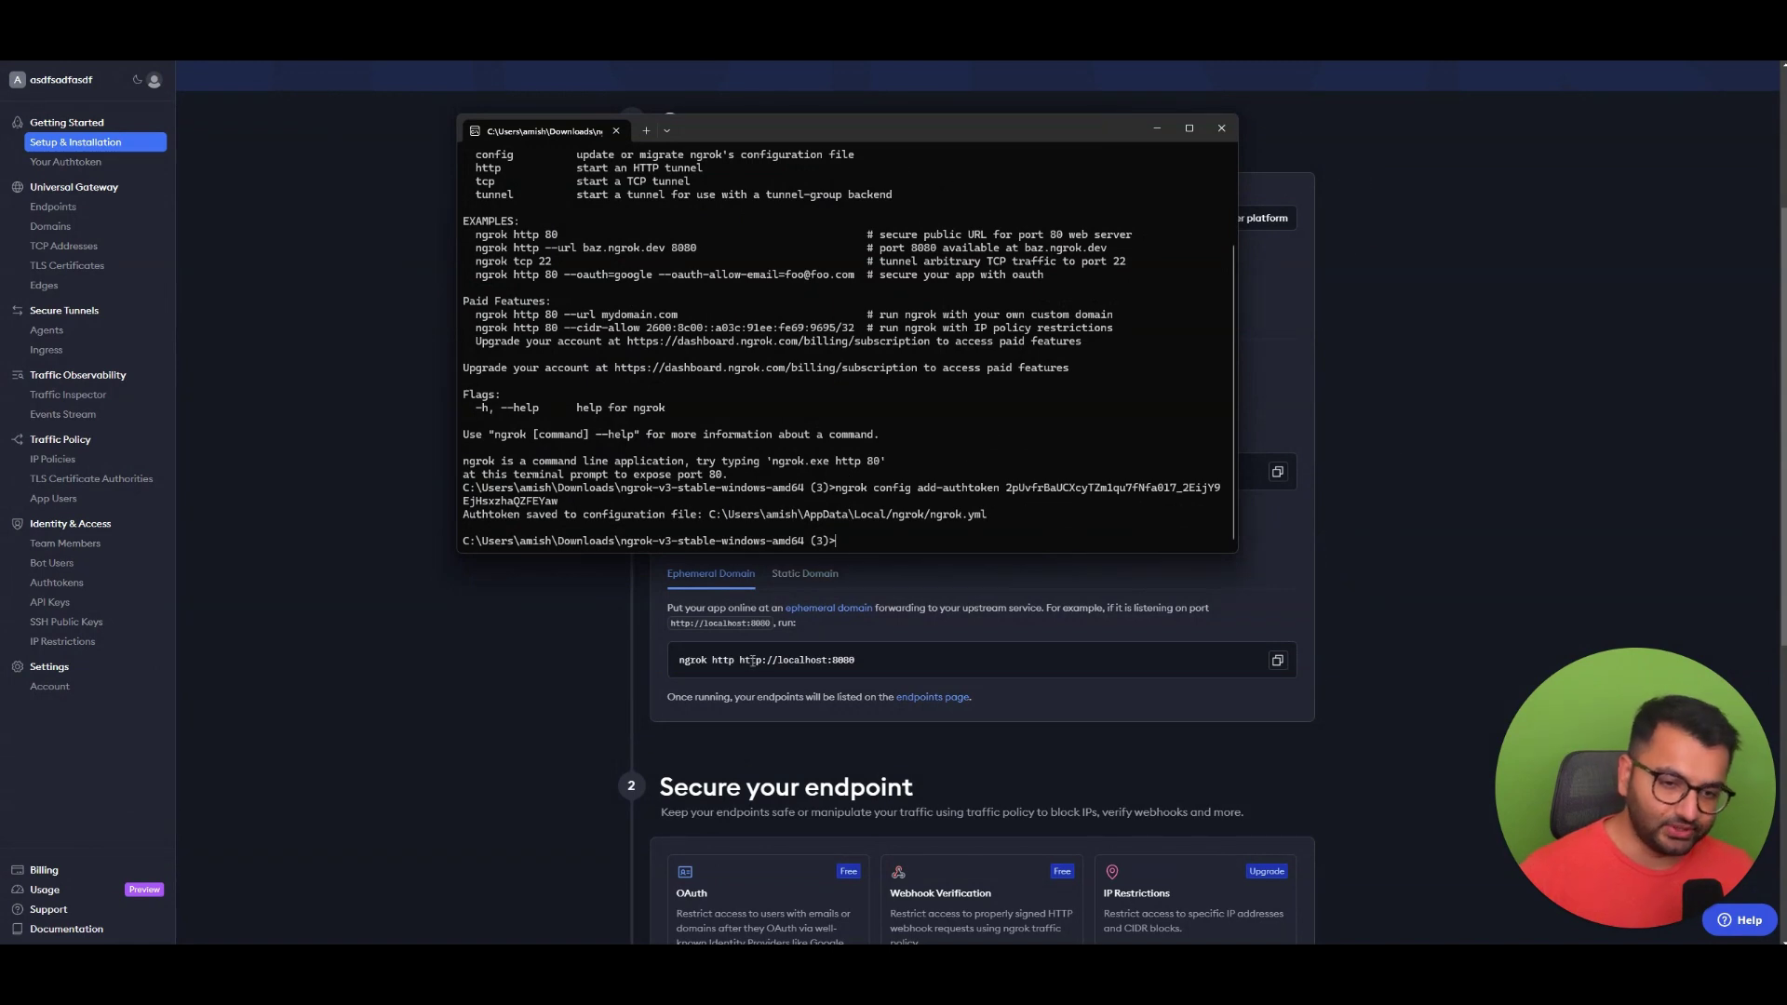
{"action": "left_click", "coordinate": [1277, 660]}
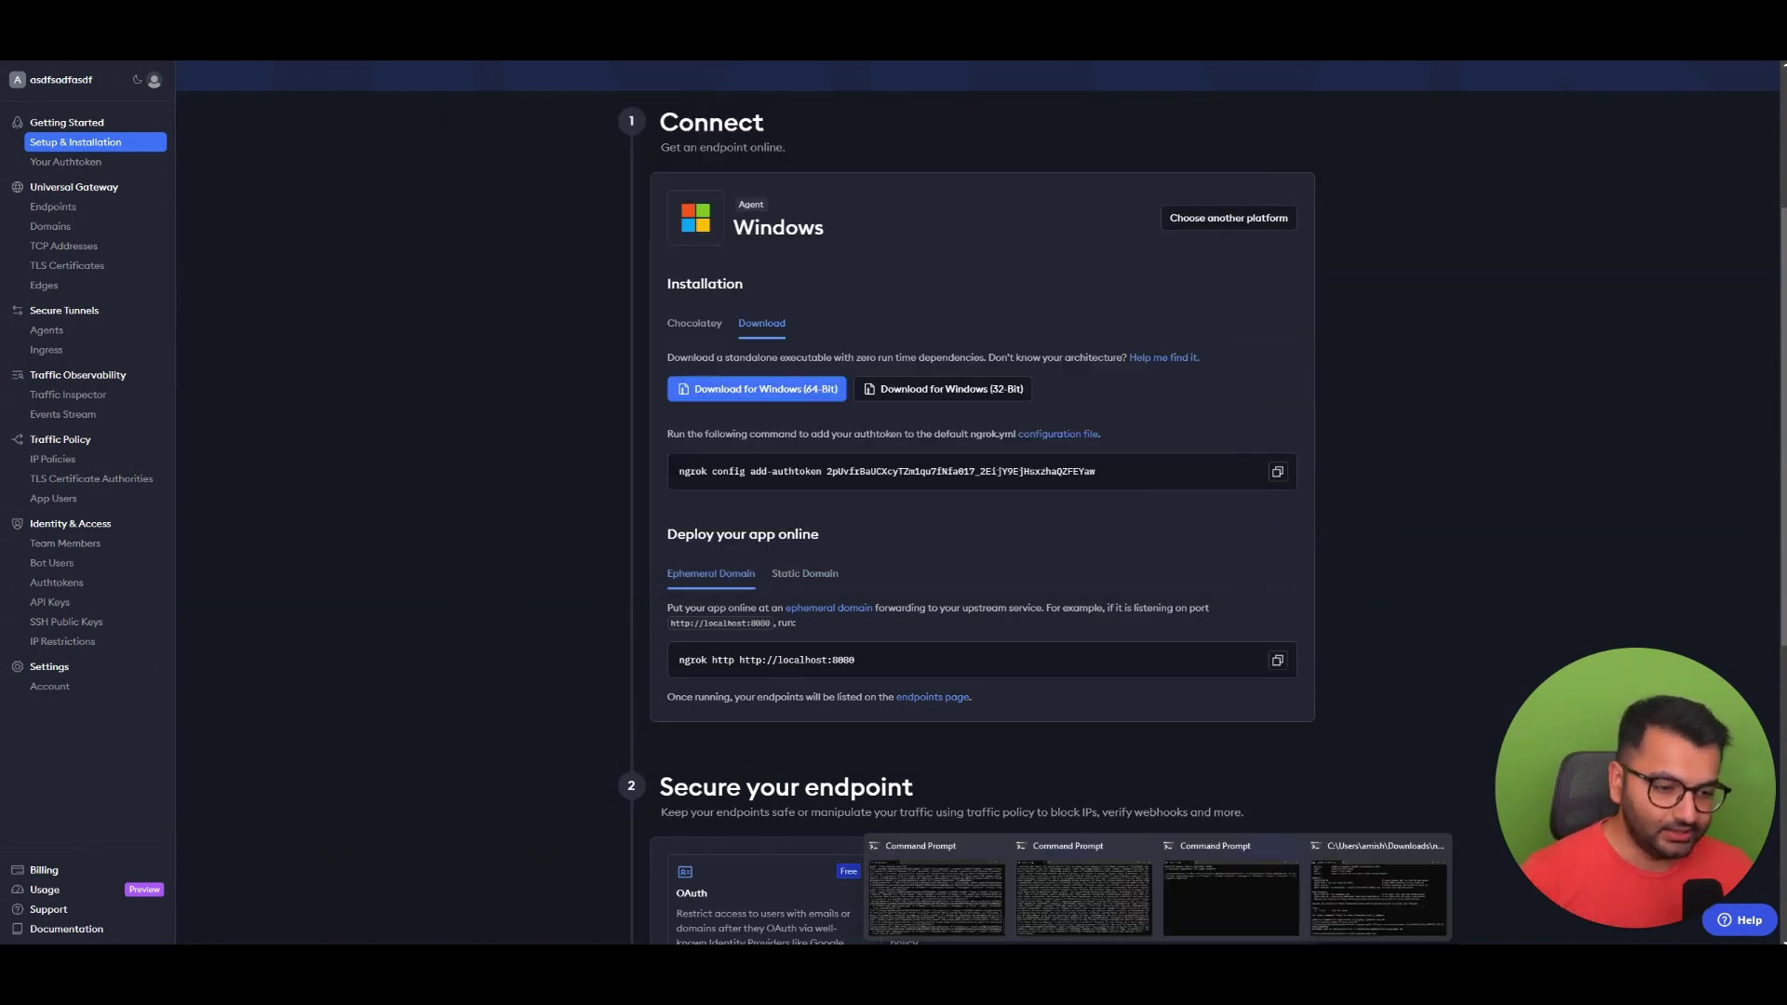
{"action": "left_click", "coordinate": [1337, 889]}
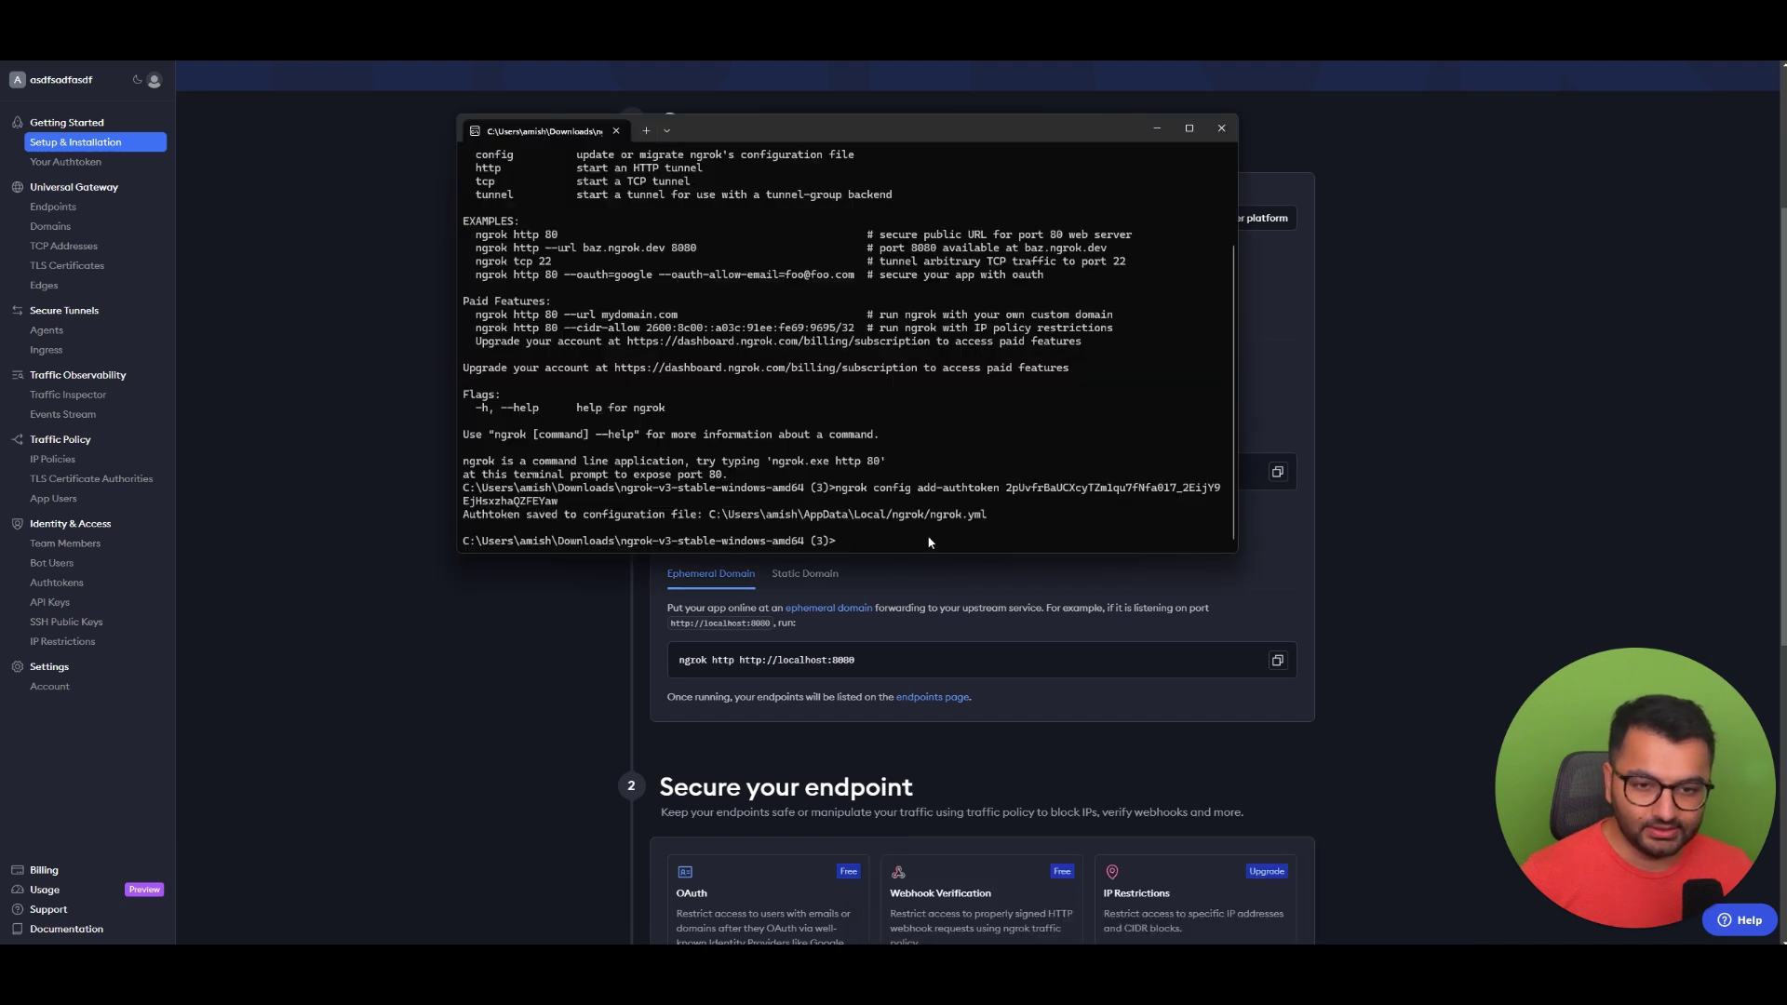
{"action": "key", "text": "ctrl+v"}
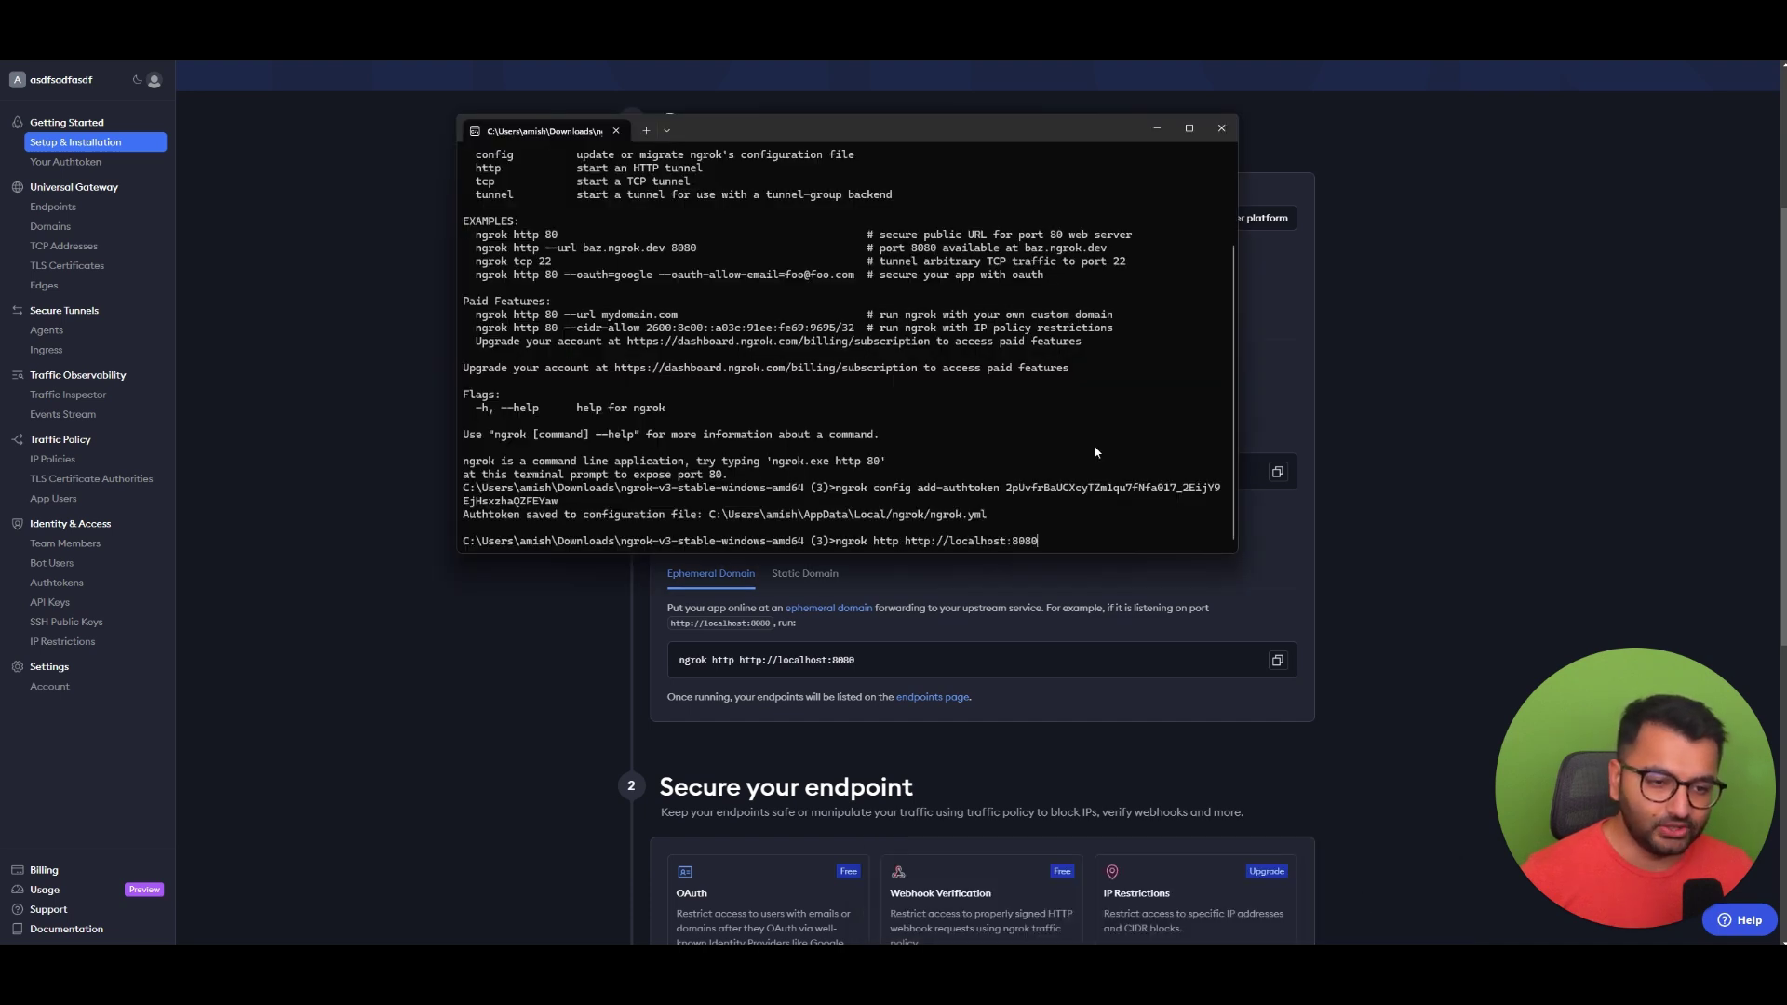
{"action": "key", "text": "BackSpace"}
{"action": "key", "text": "BackSpace"}
{"action": "key", "text": "BackSpace"}
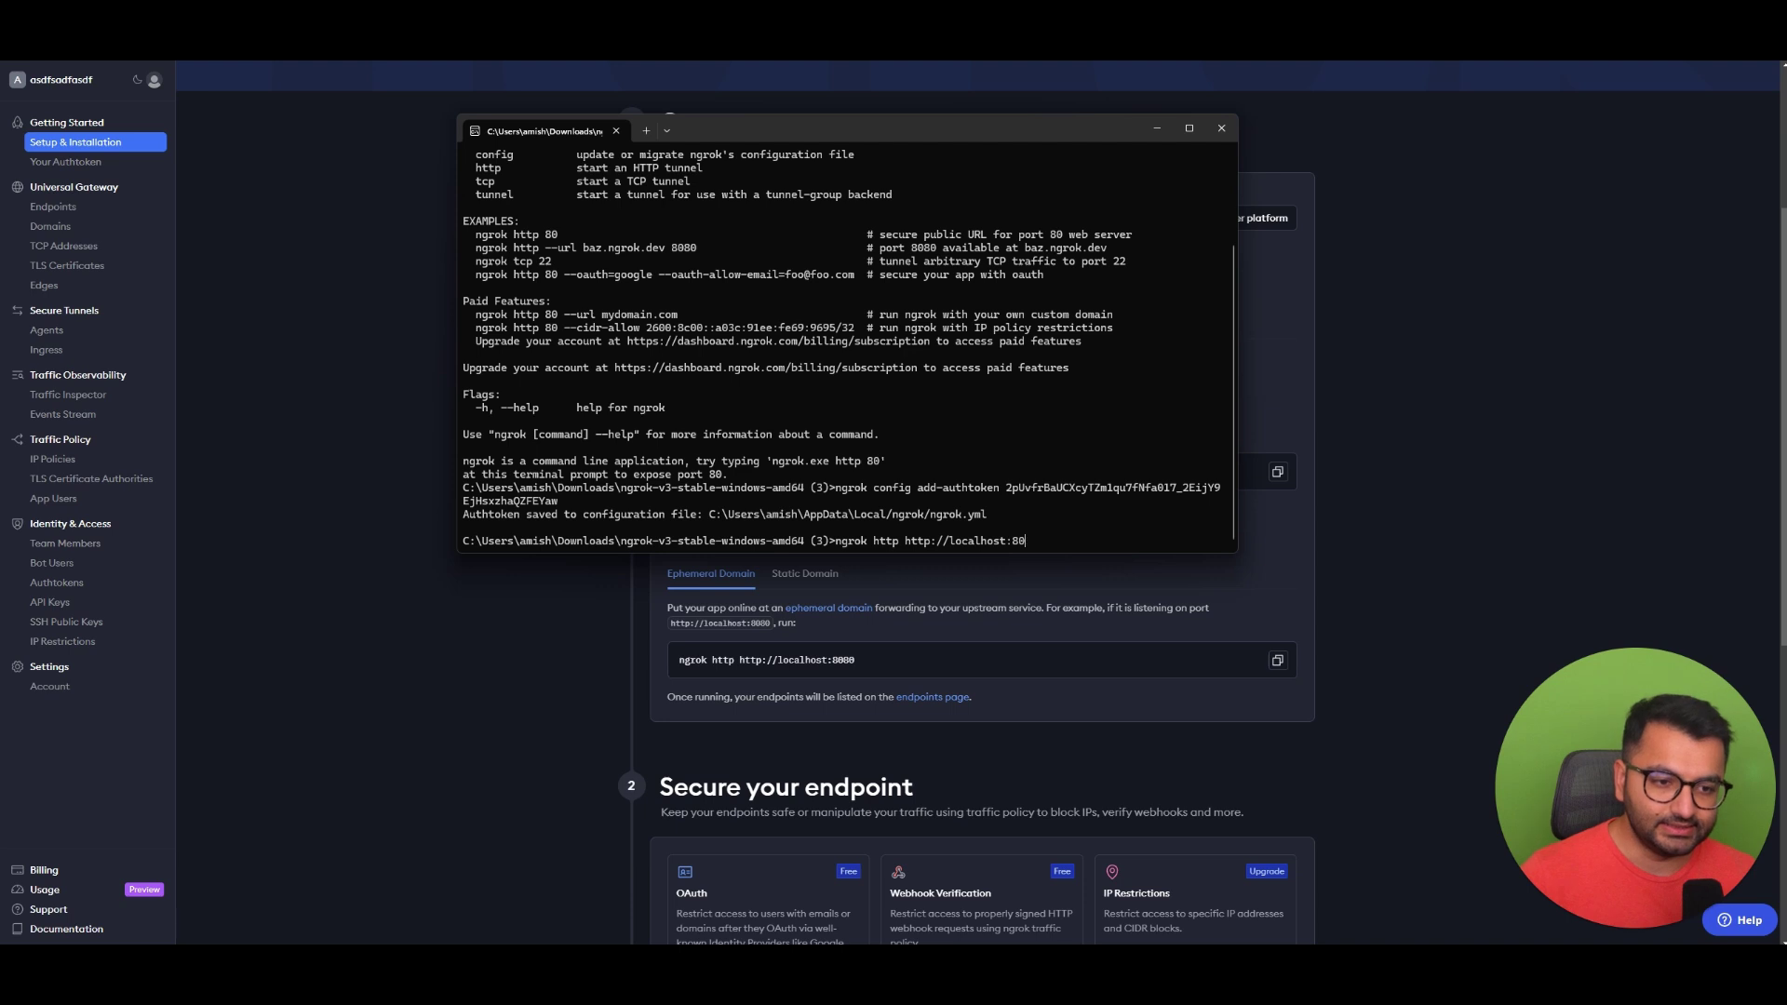
{"action": "type", "text": "501"}
{"action": "key", "text": "Return"}
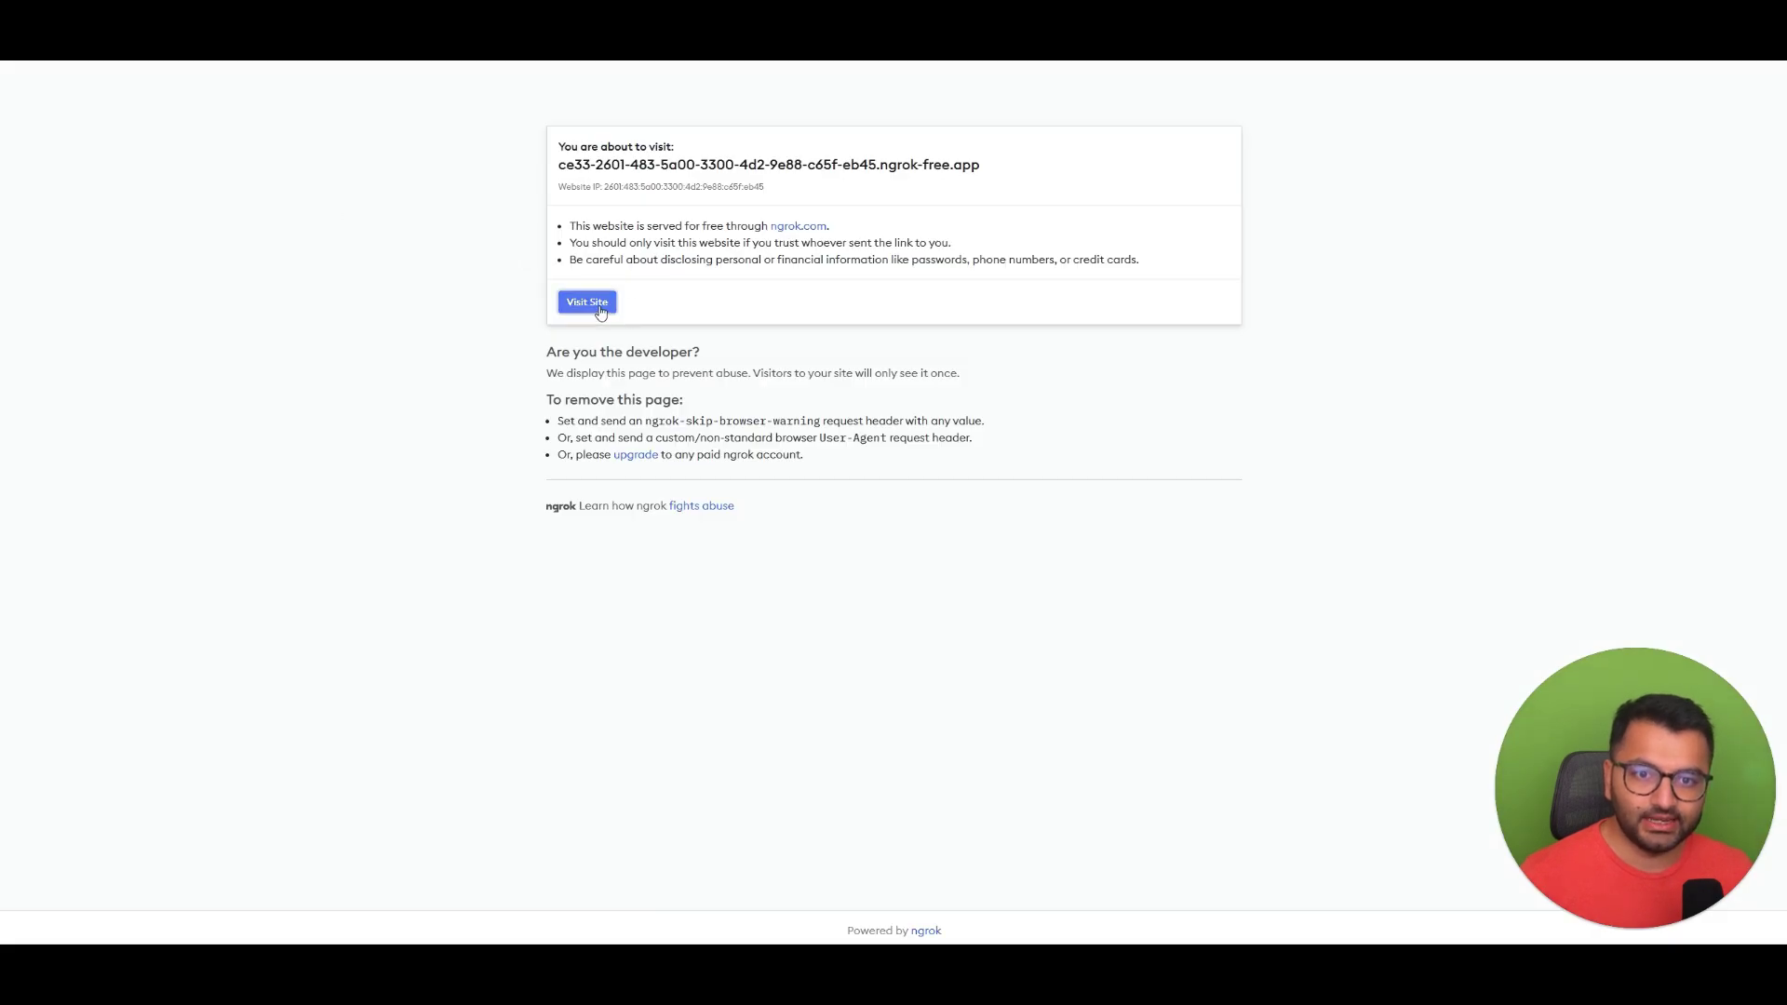
Step: Choose Visit Site on ngrok's warning page to load the Welcome to Tesla chatbot
{"action": "left_click", "coordinate": [599, 307]}
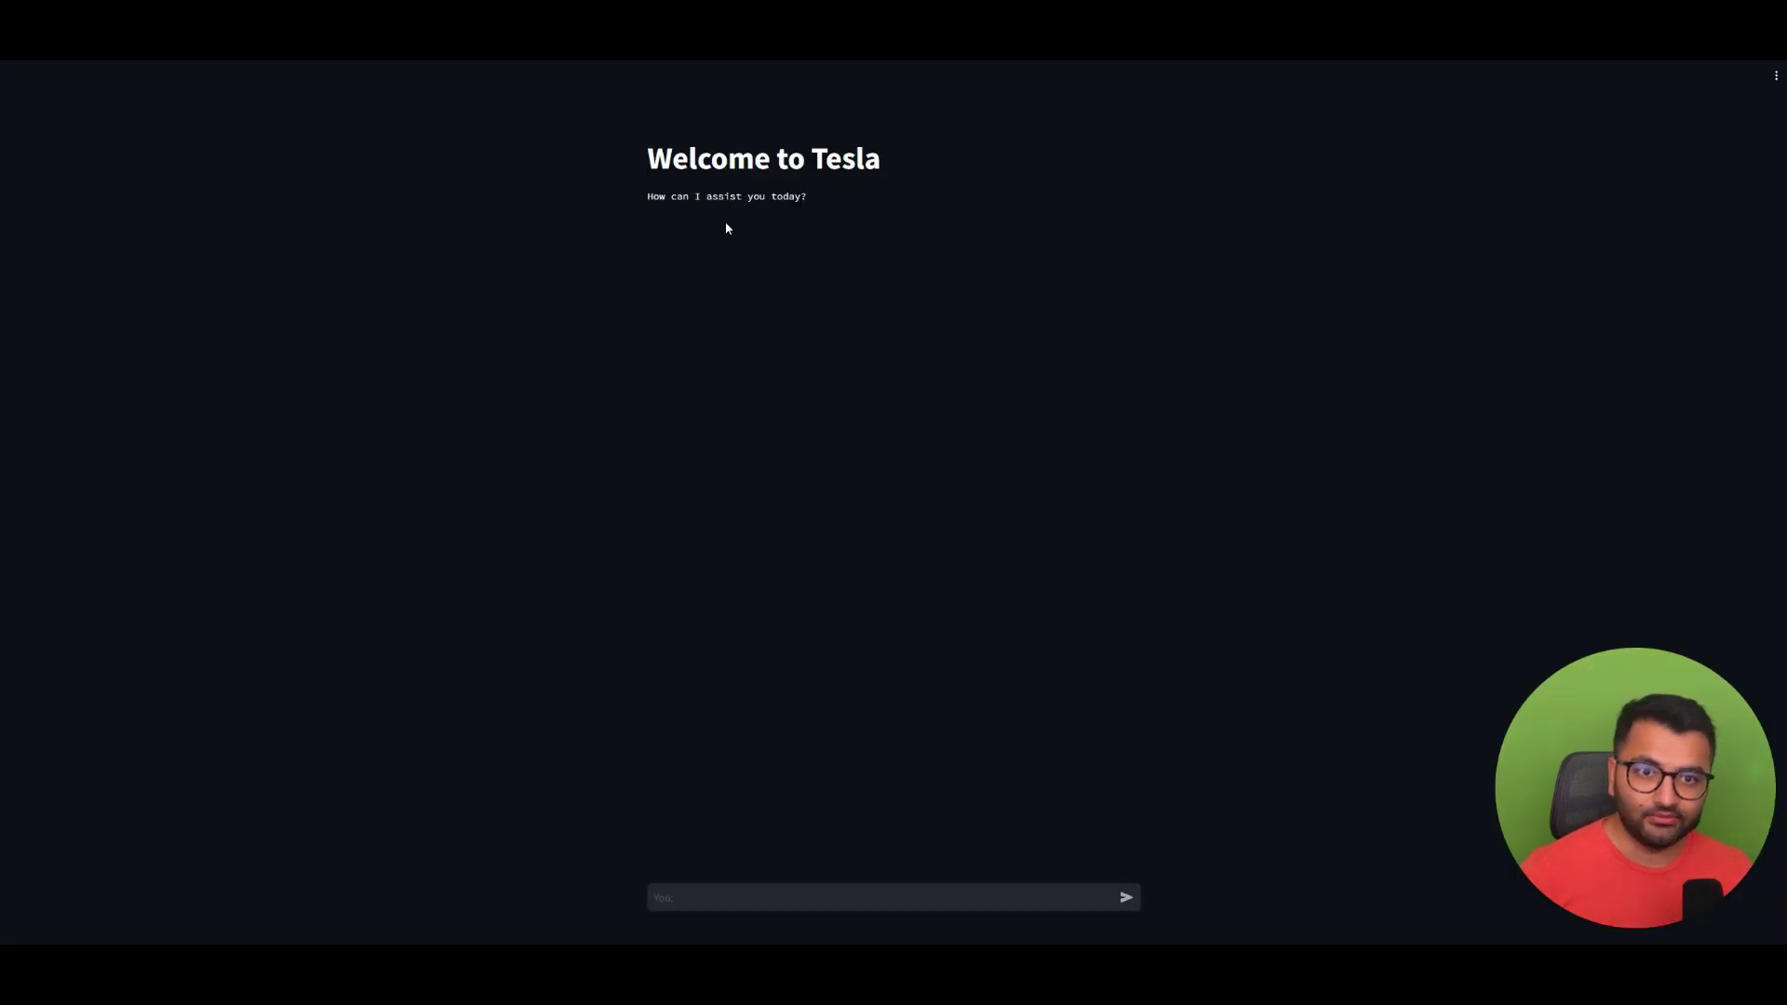